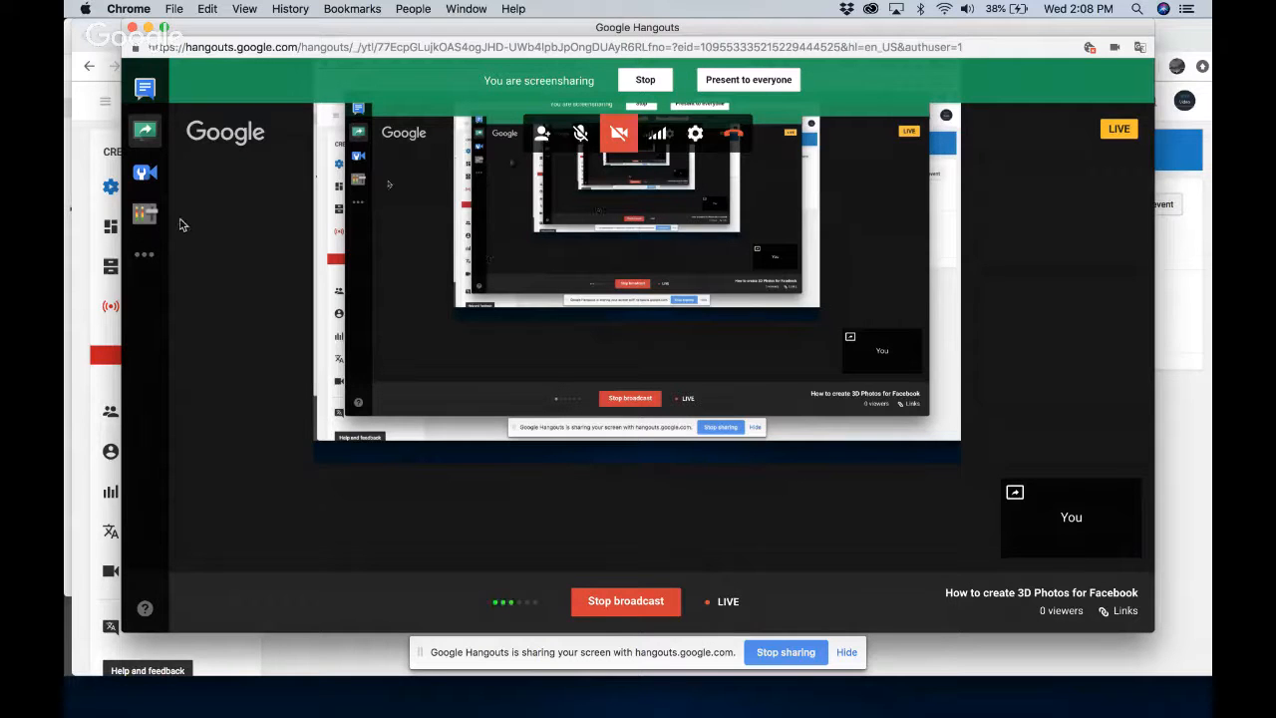
Show the broadcast's links and copy its YouTube page address
left_click(1122, 610)
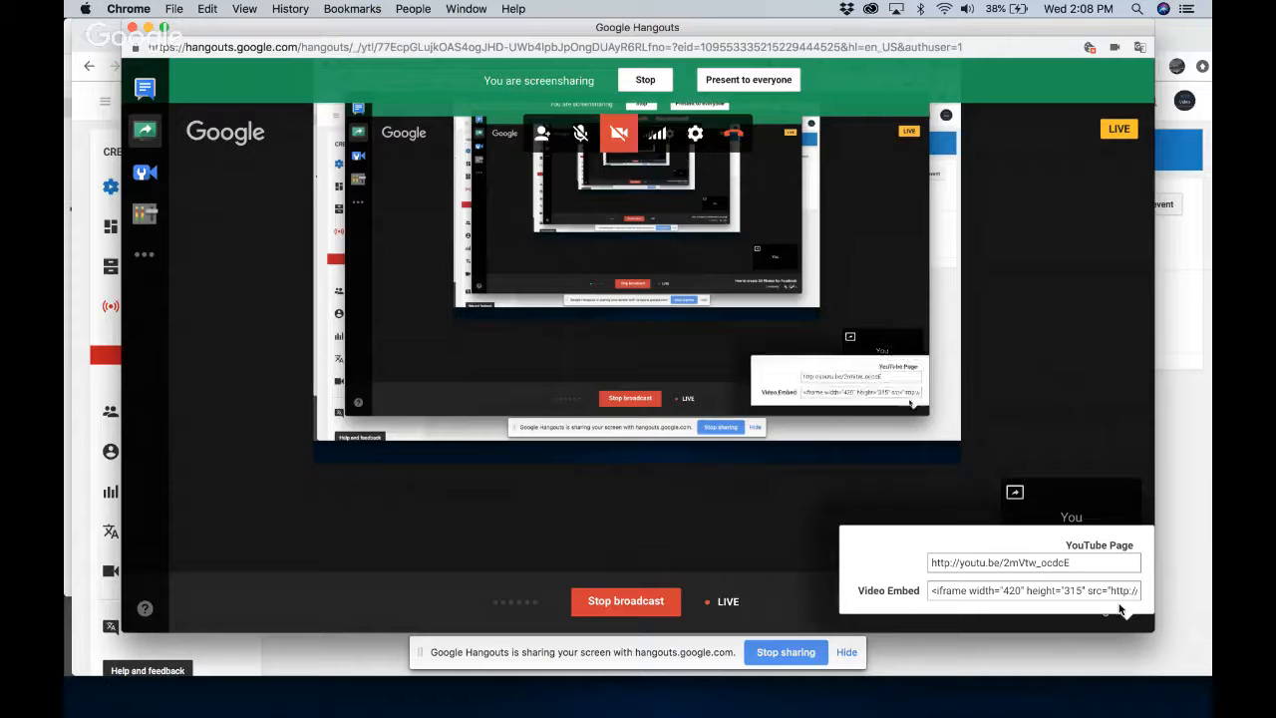
left_click(1066, 563)
key("super+c")
Publish a post containing the copied YouTube link in the Facebook 3D Photos group
left_click(1187, 471)
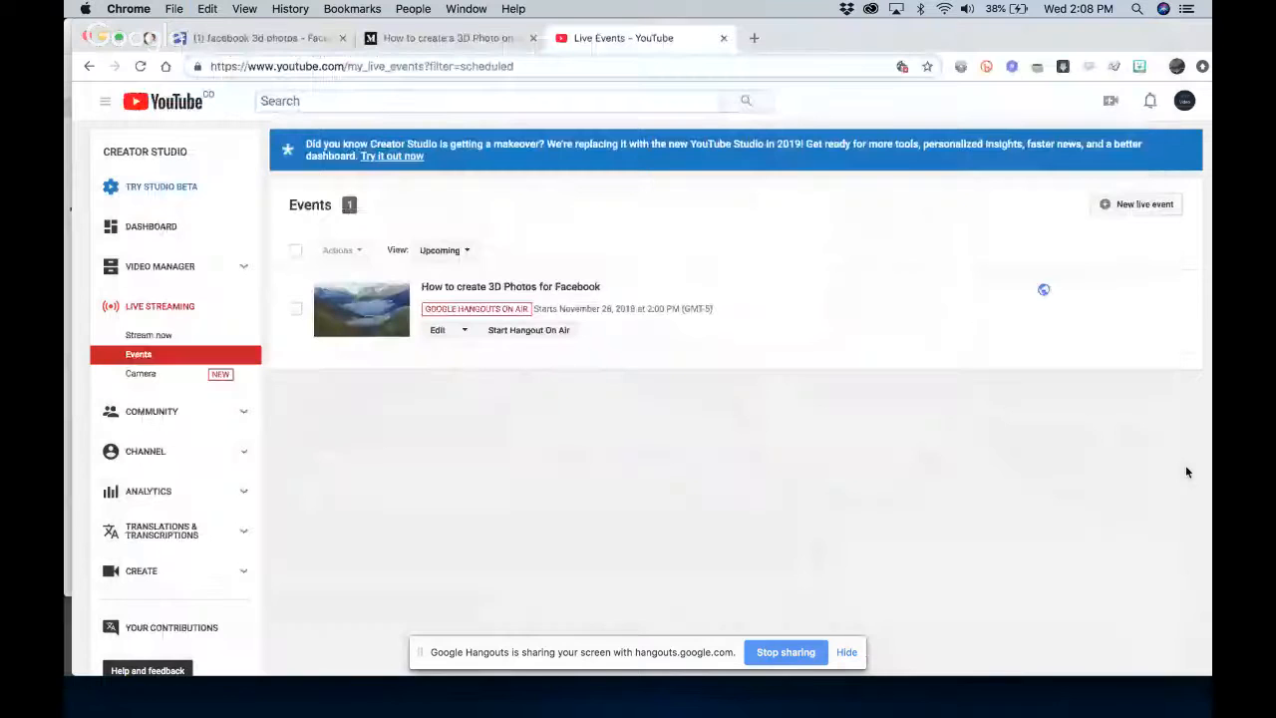
left_click(277, 40)
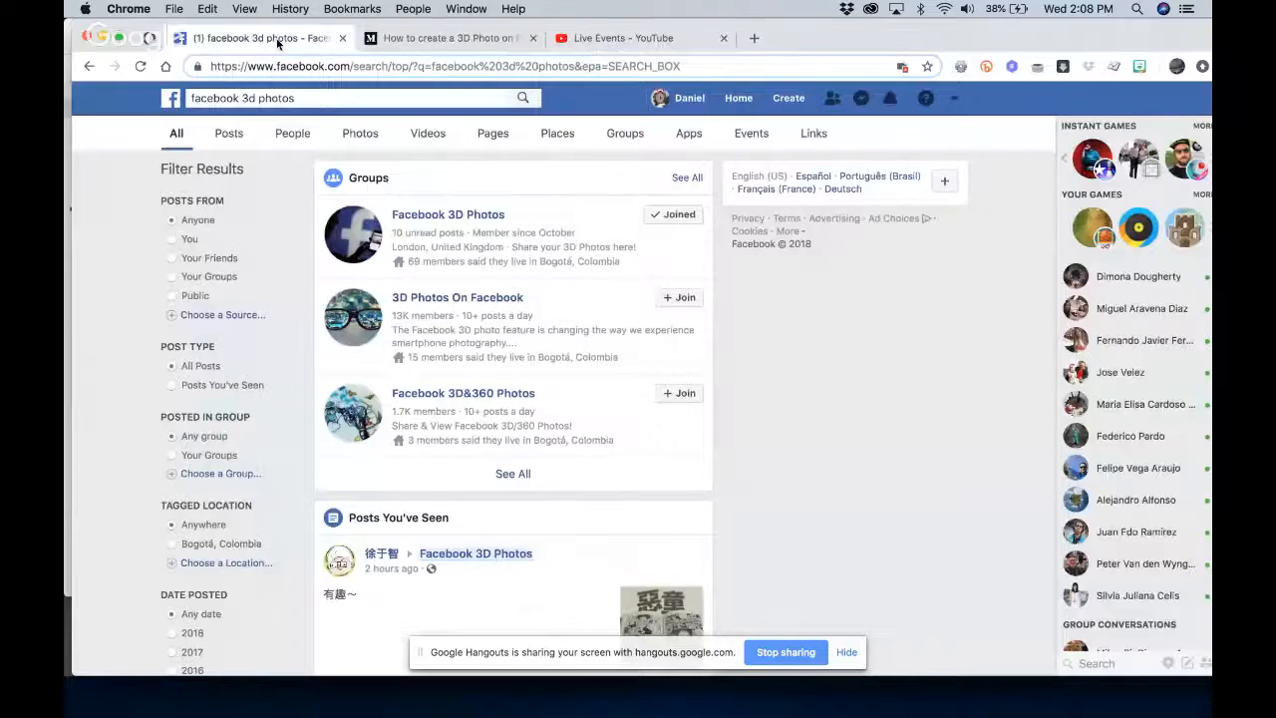
left_click(438, 215)
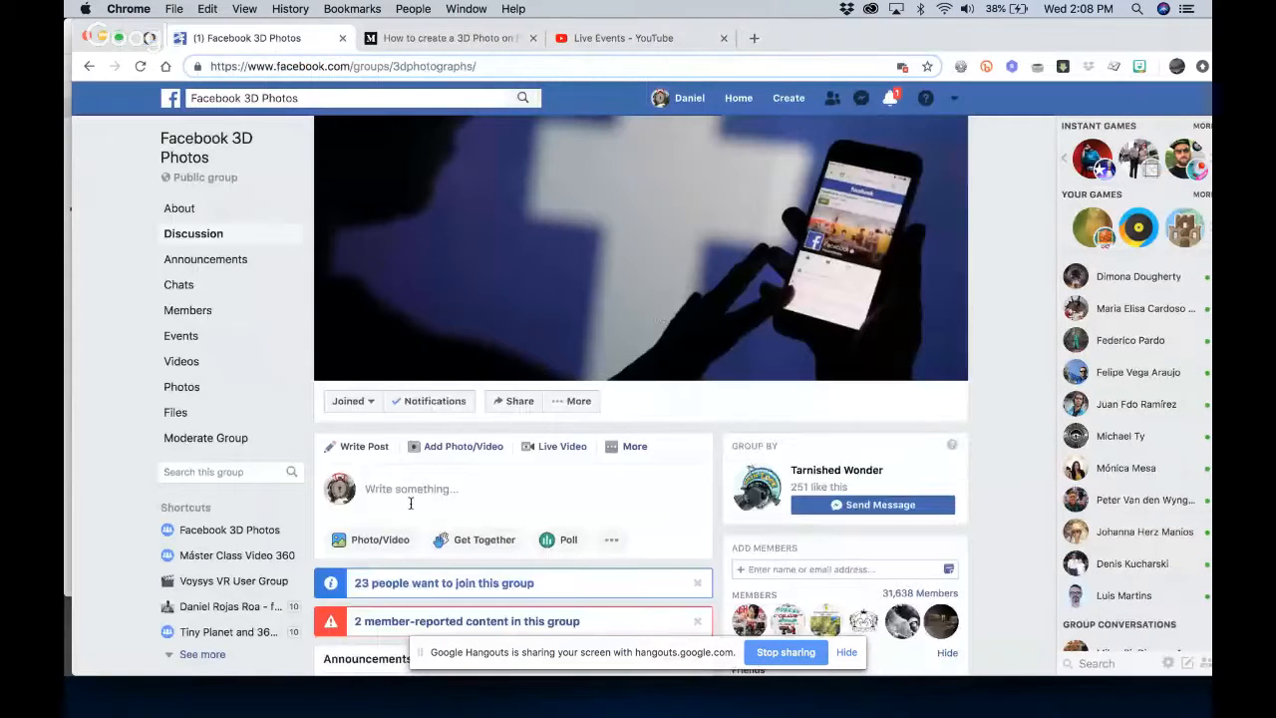
left_click(411, 490)
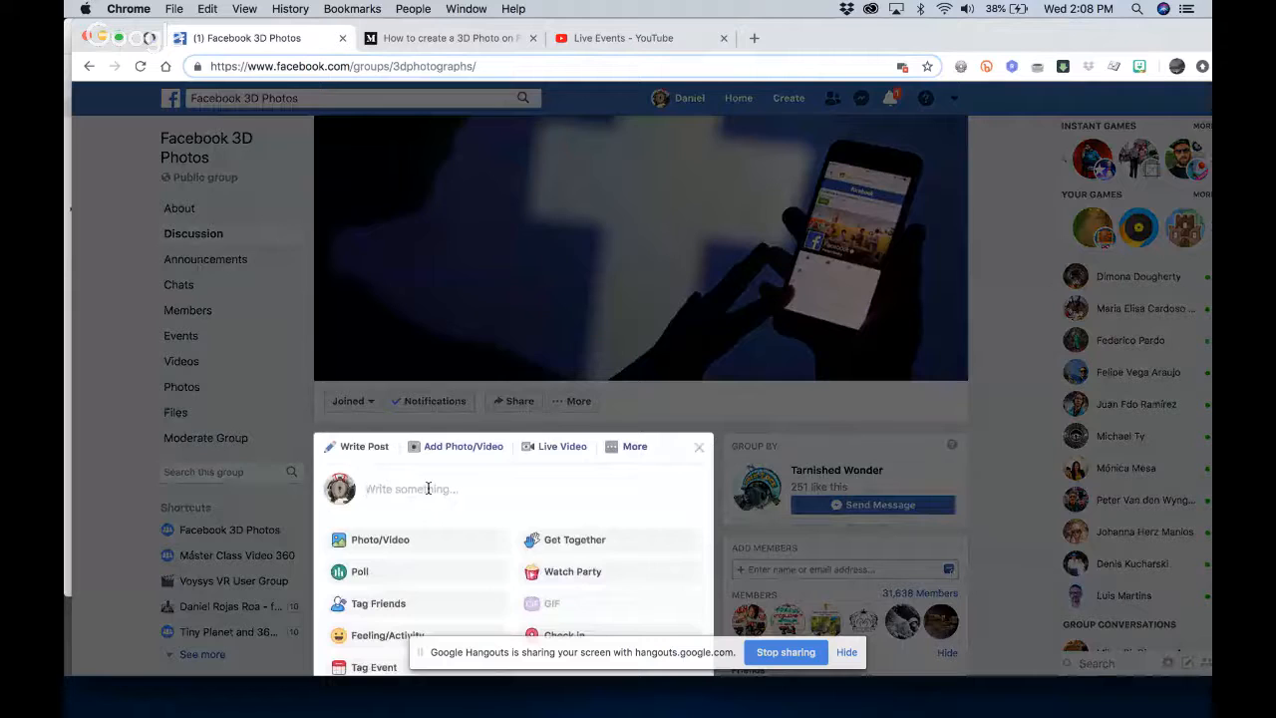
key("super+v")
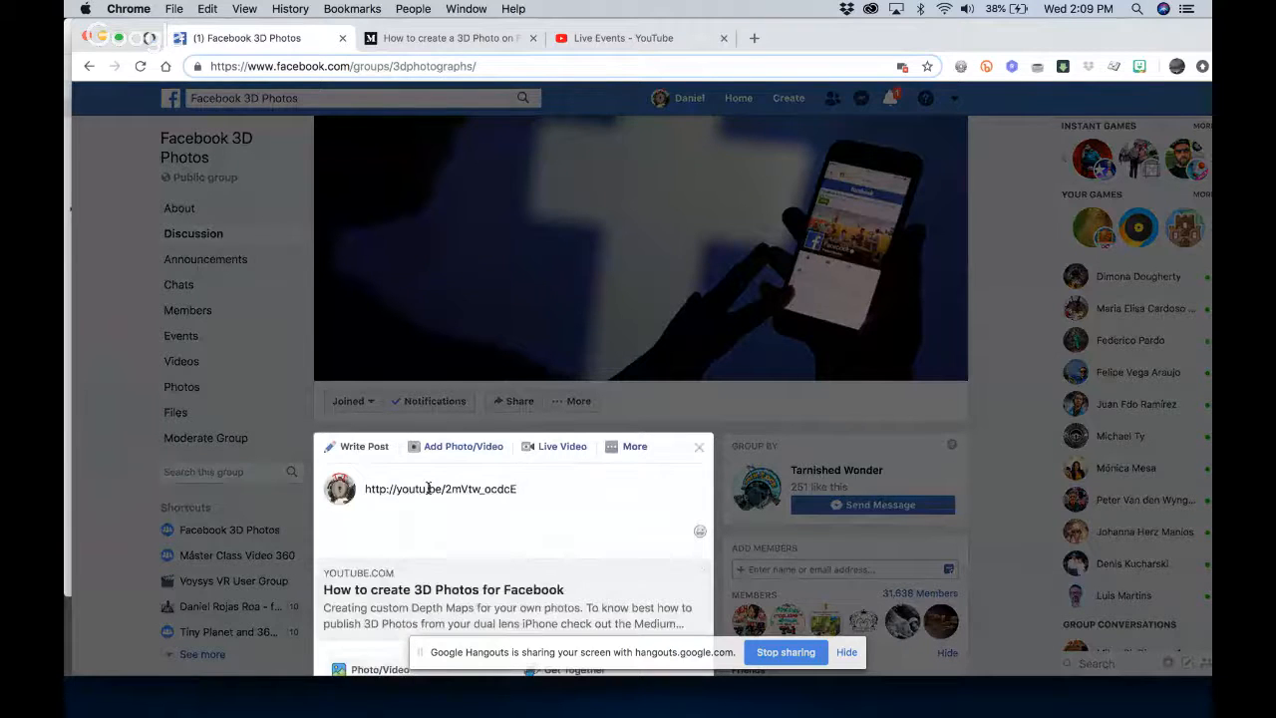
key("Return")
scroll(429, 488, "down", 3)
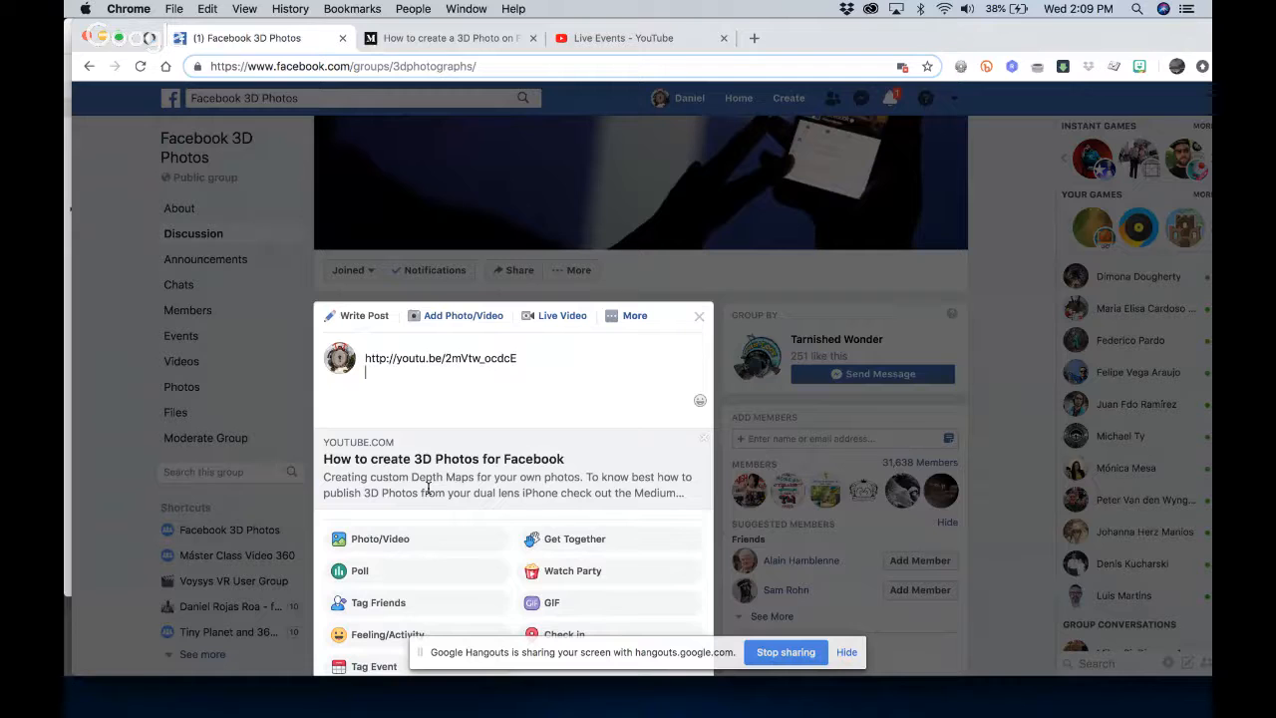
scroll(428, 487, "down", 3)
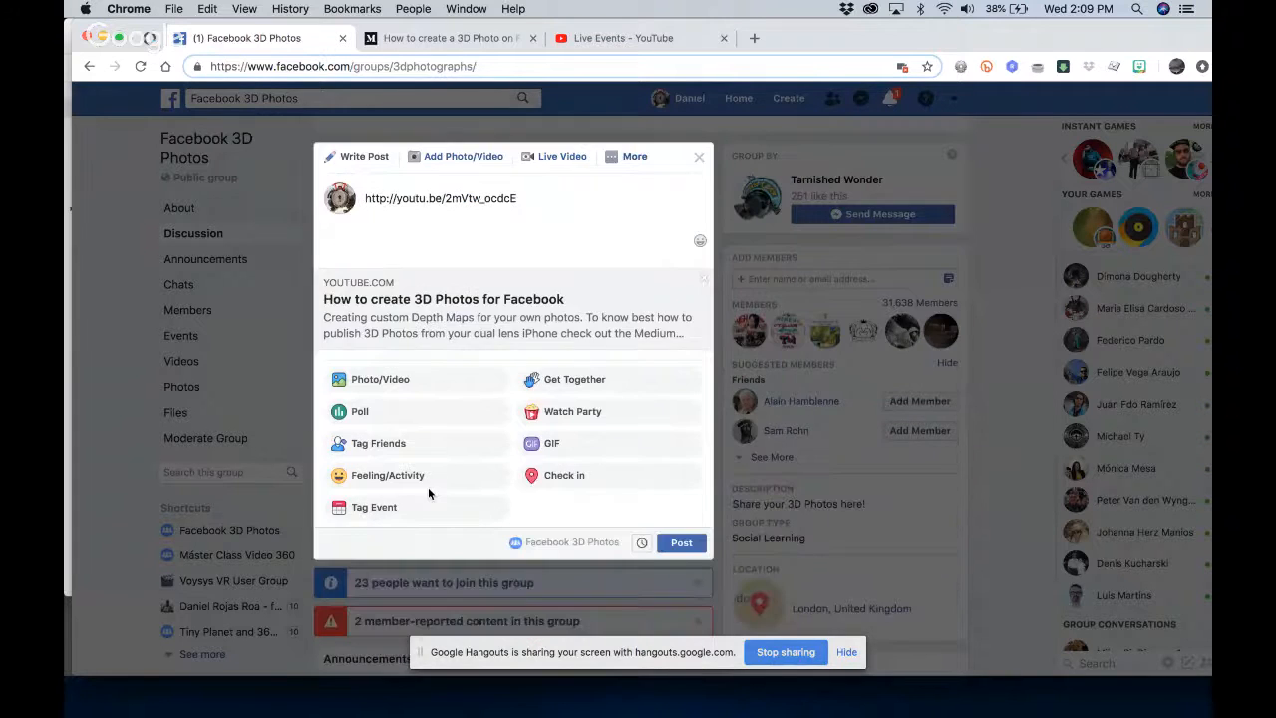
left_click(698, 540)
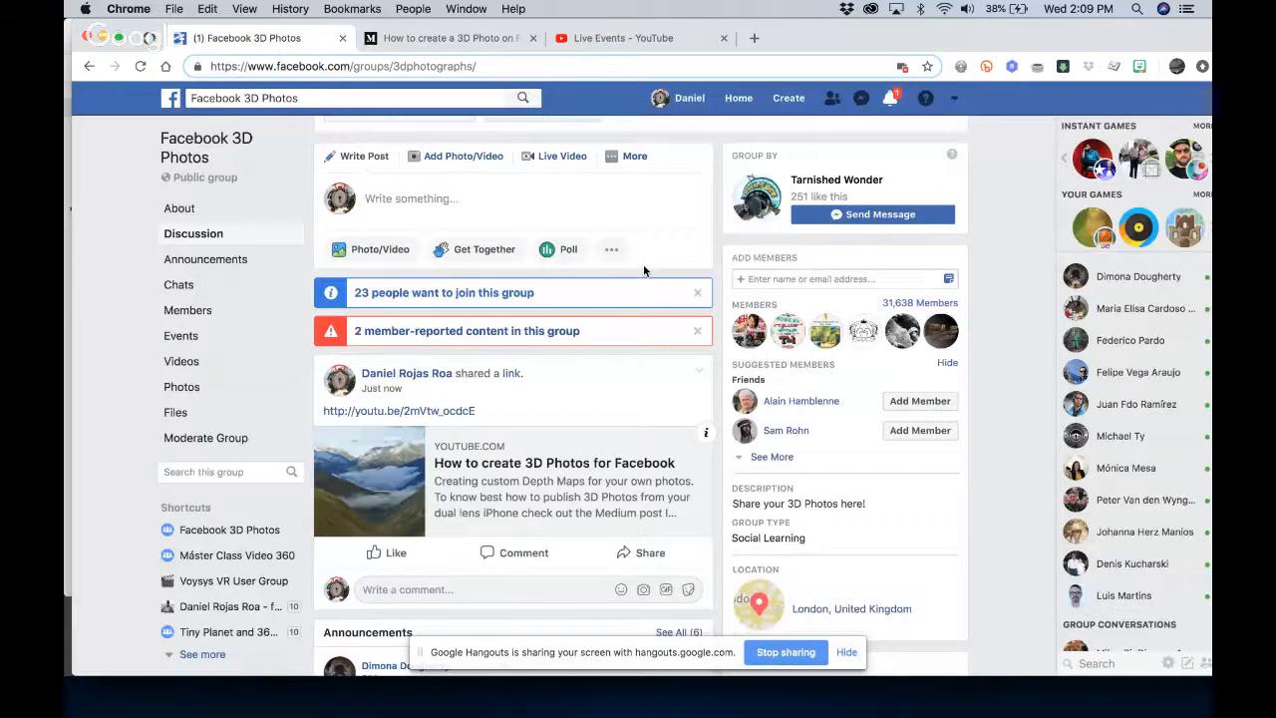
Edit the new group post, inserting "Starting now Livestream over Youtube" before the link
left_click(700, 369)
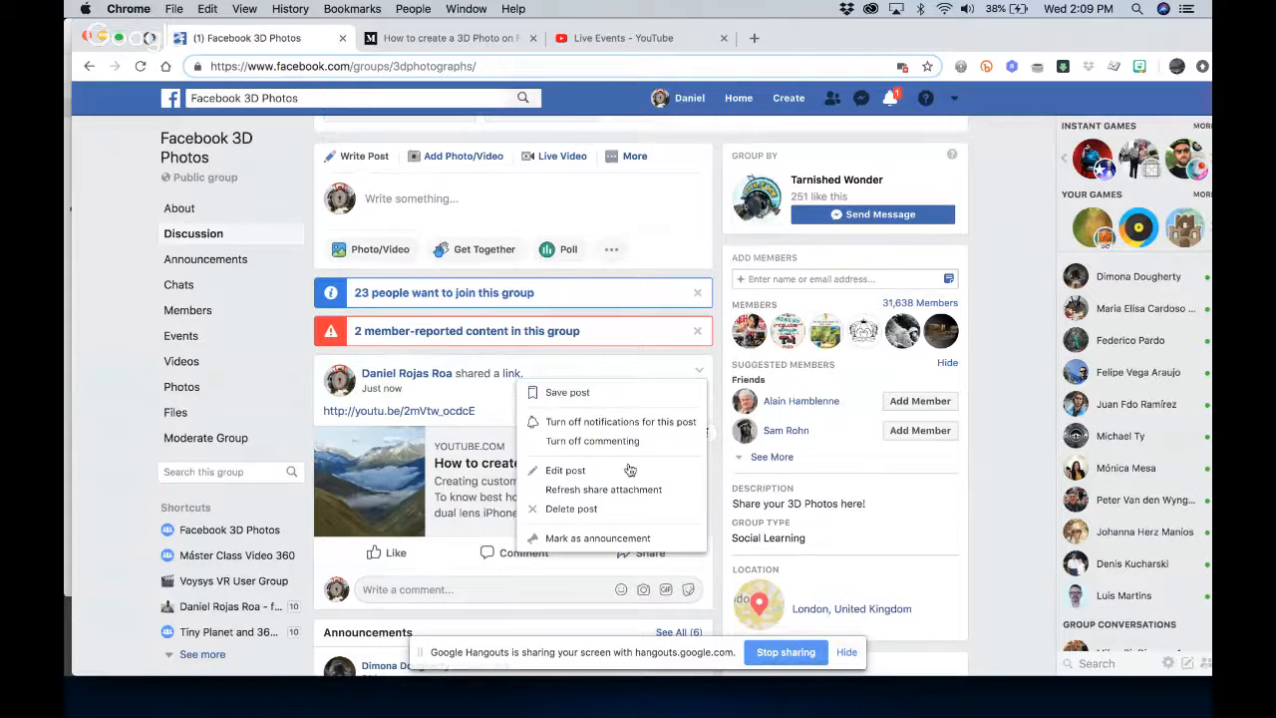
left_click(629, 469)
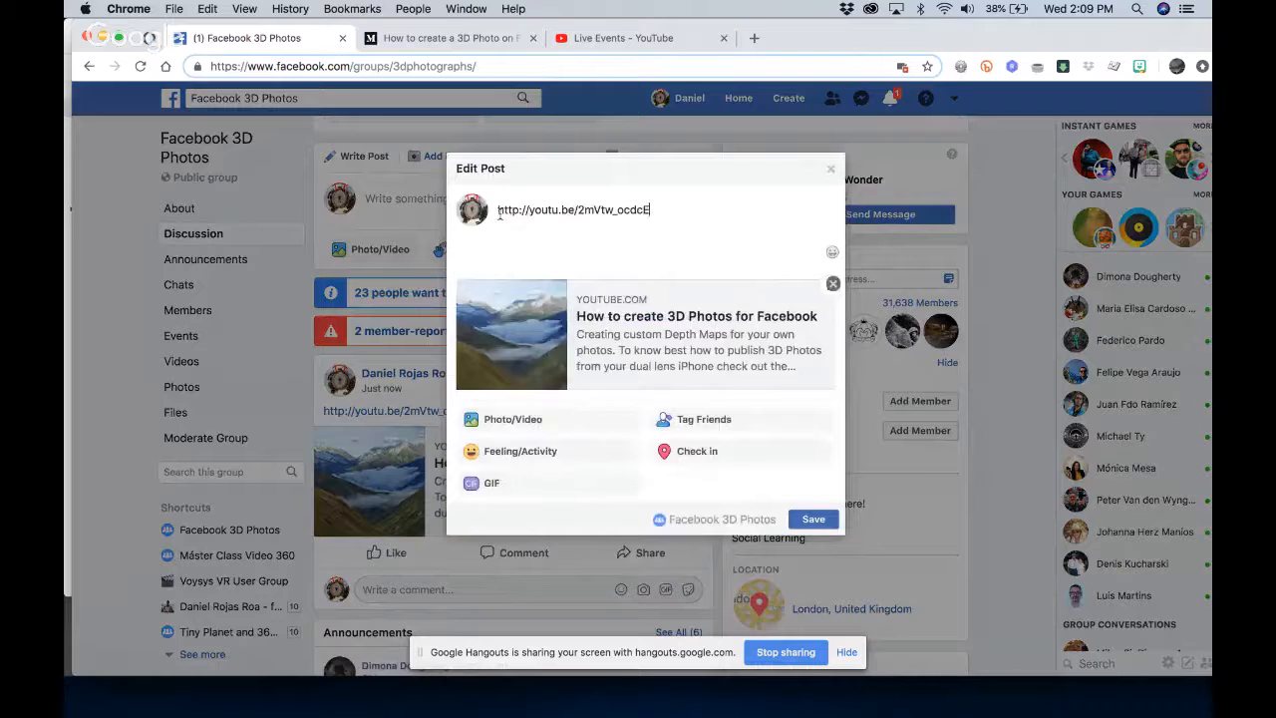
left_click(498, 210)
type("Start")
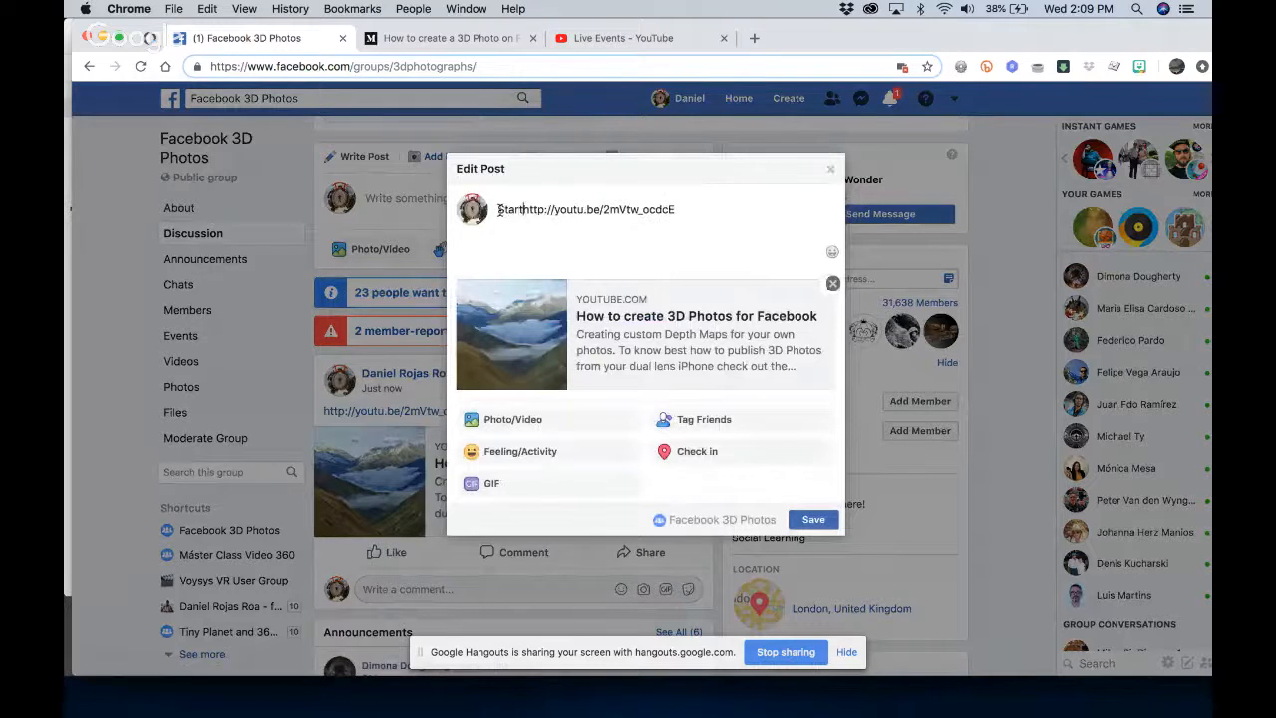
type("ing now ")
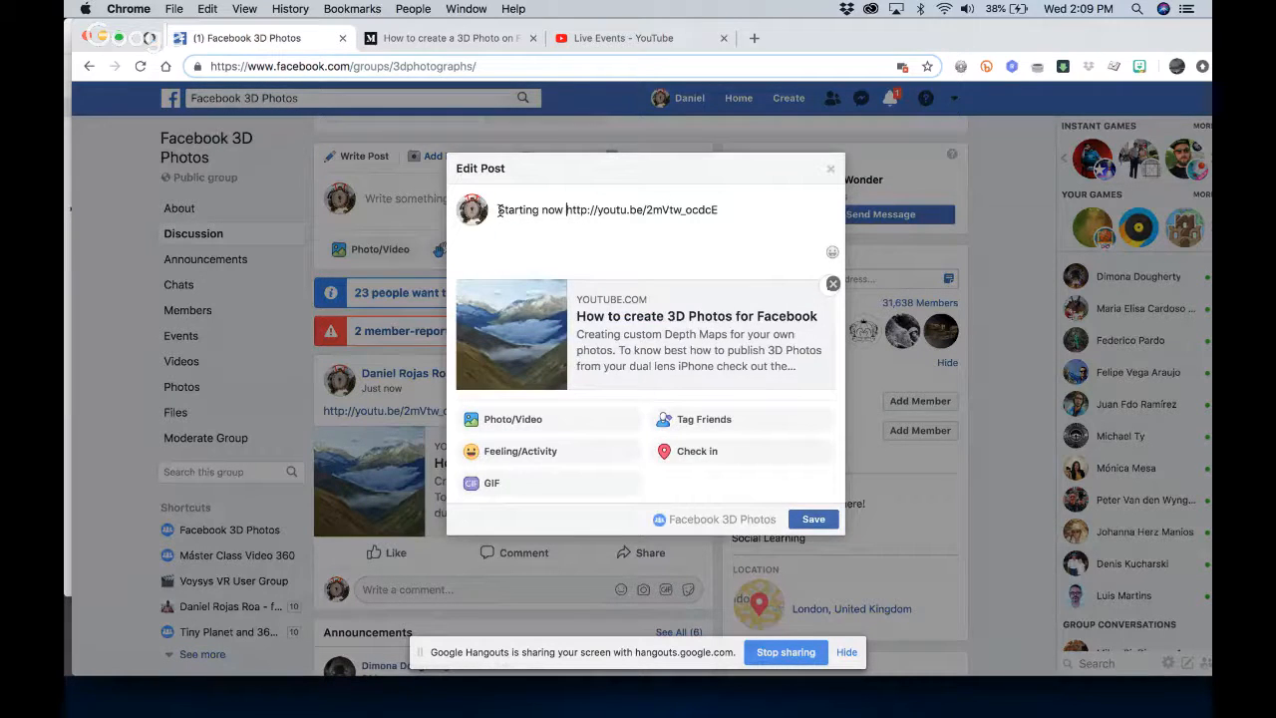
type("Live")
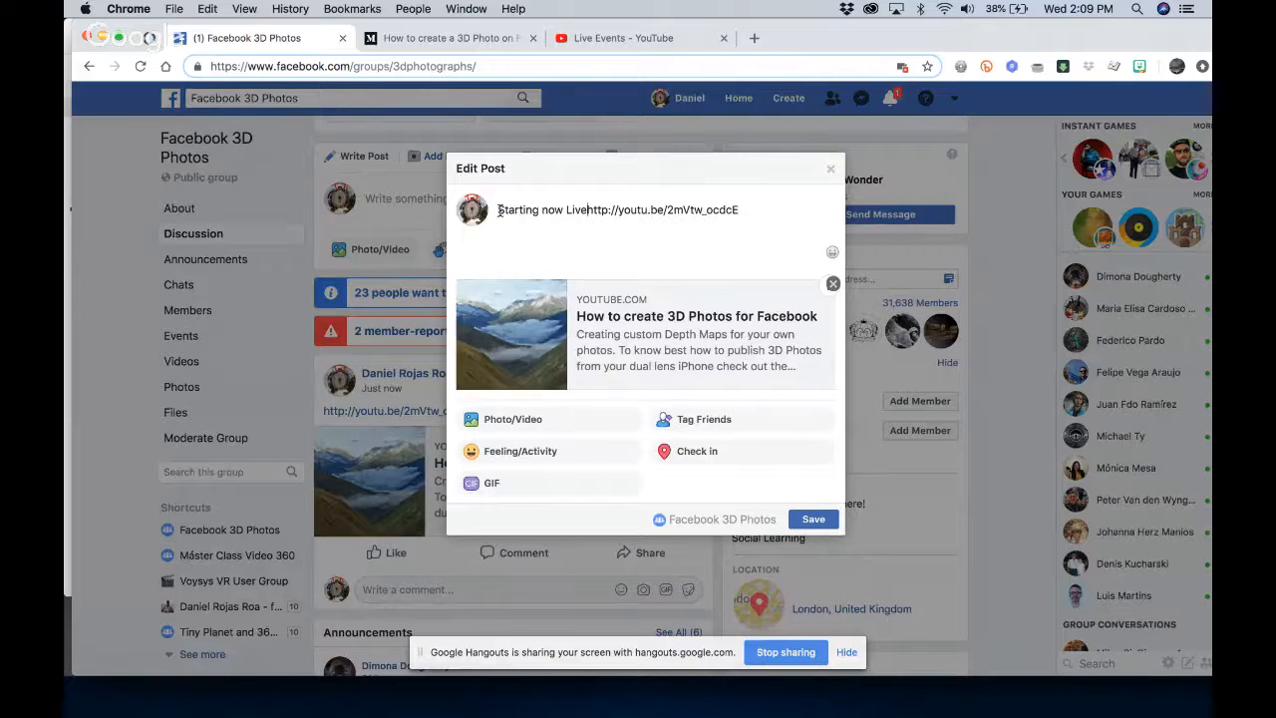
type("stream ov")
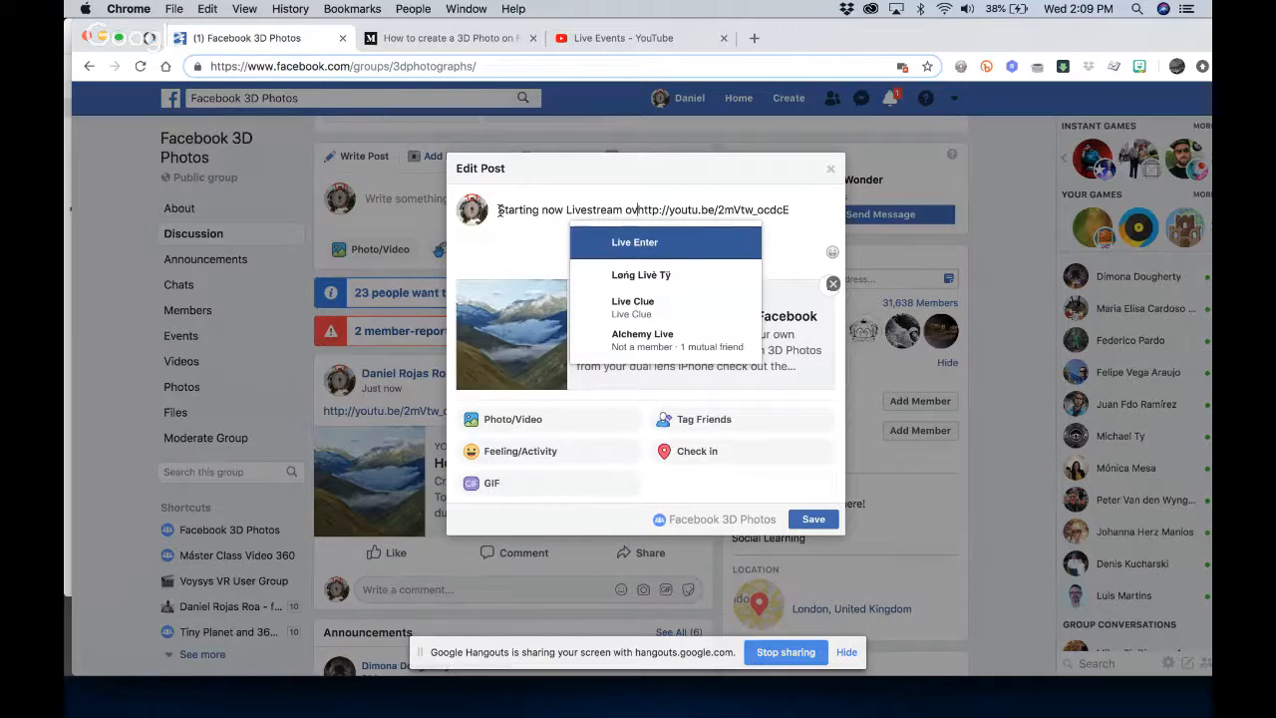
type("er Yout")
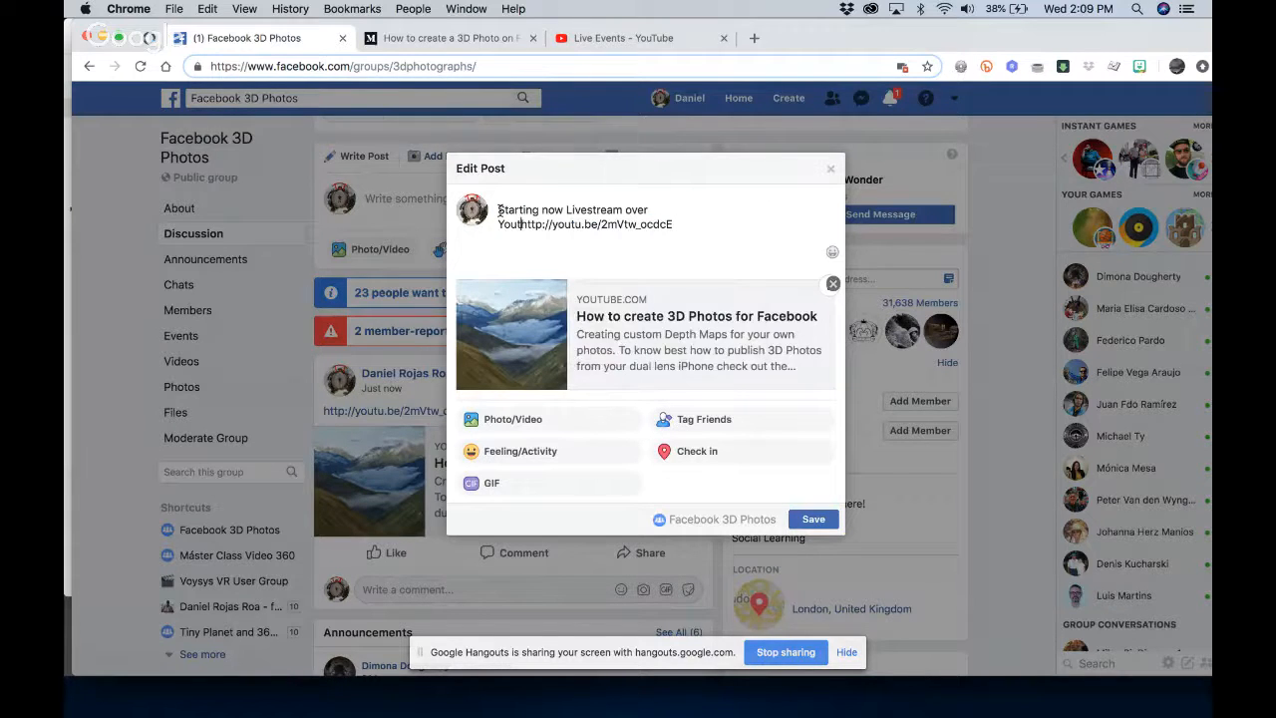
type("ube on")
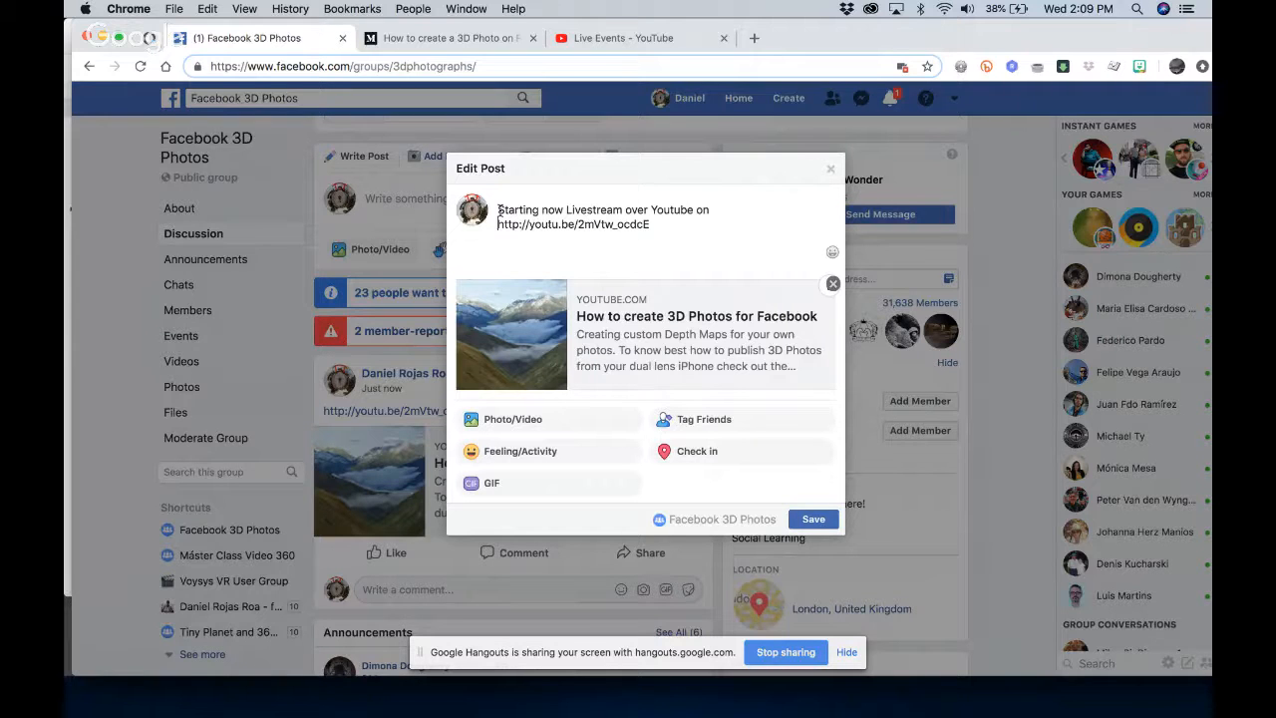
key("BackSpace")
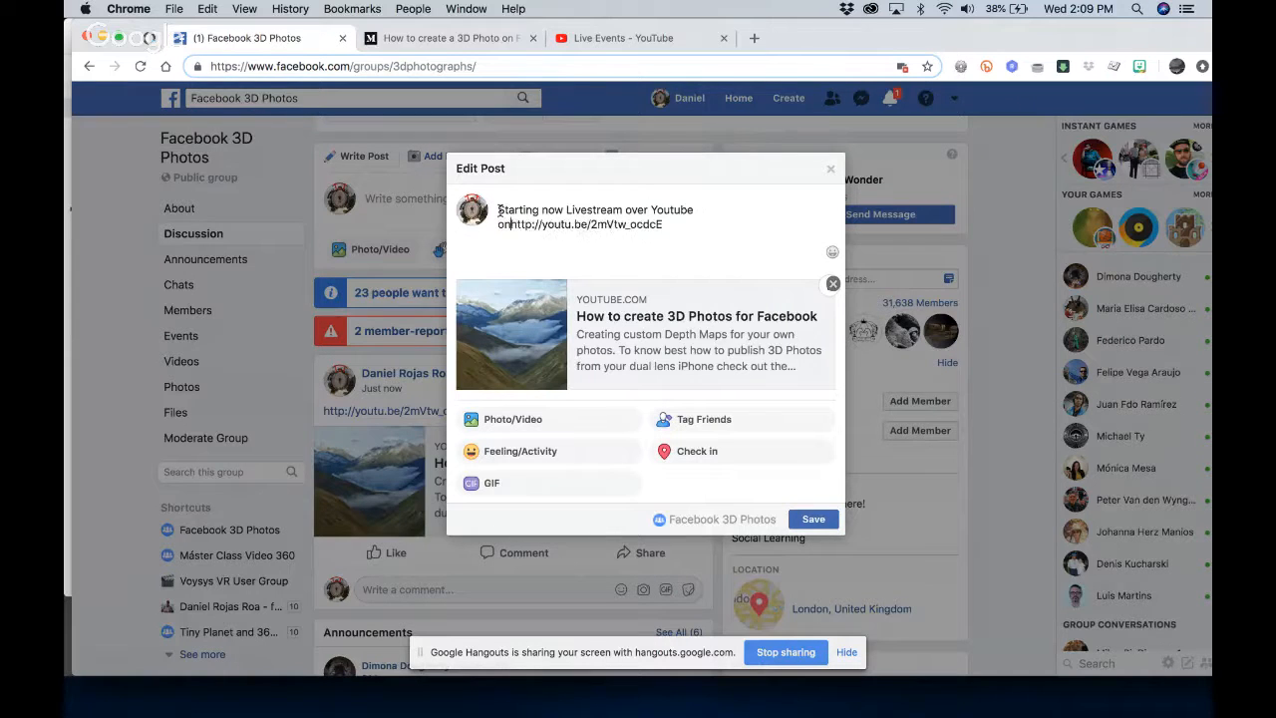
key("BackSpace")
key("BackSpace")
key("BackSpace")
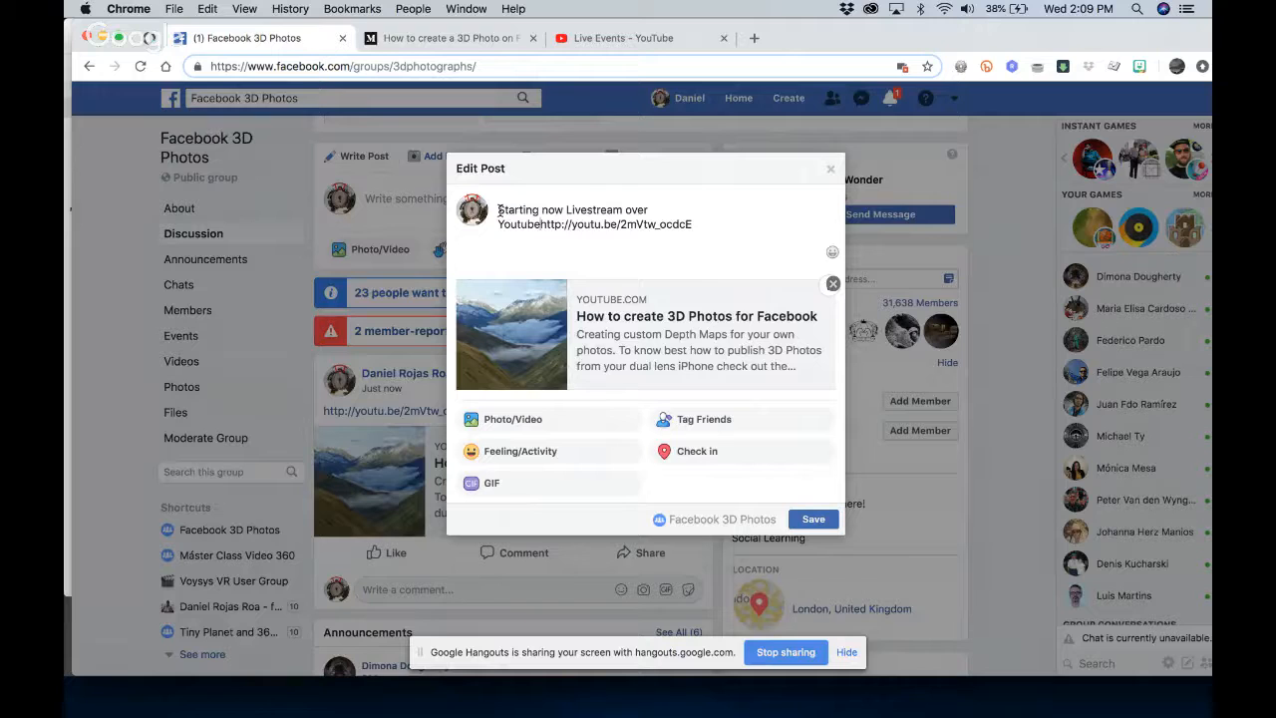
Separate the word "Youtube" from the link, removing any accidental mention, and save the edited post
key("Return")
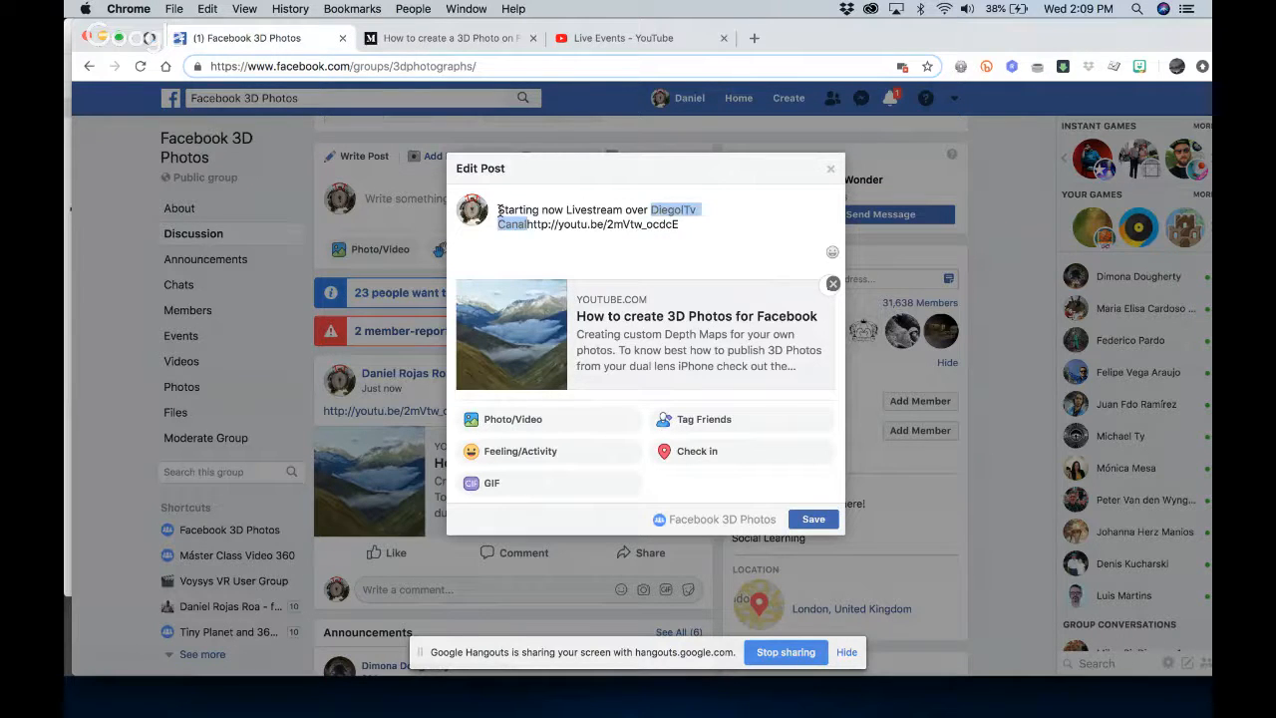
key("BackSpace")
type("Yo")
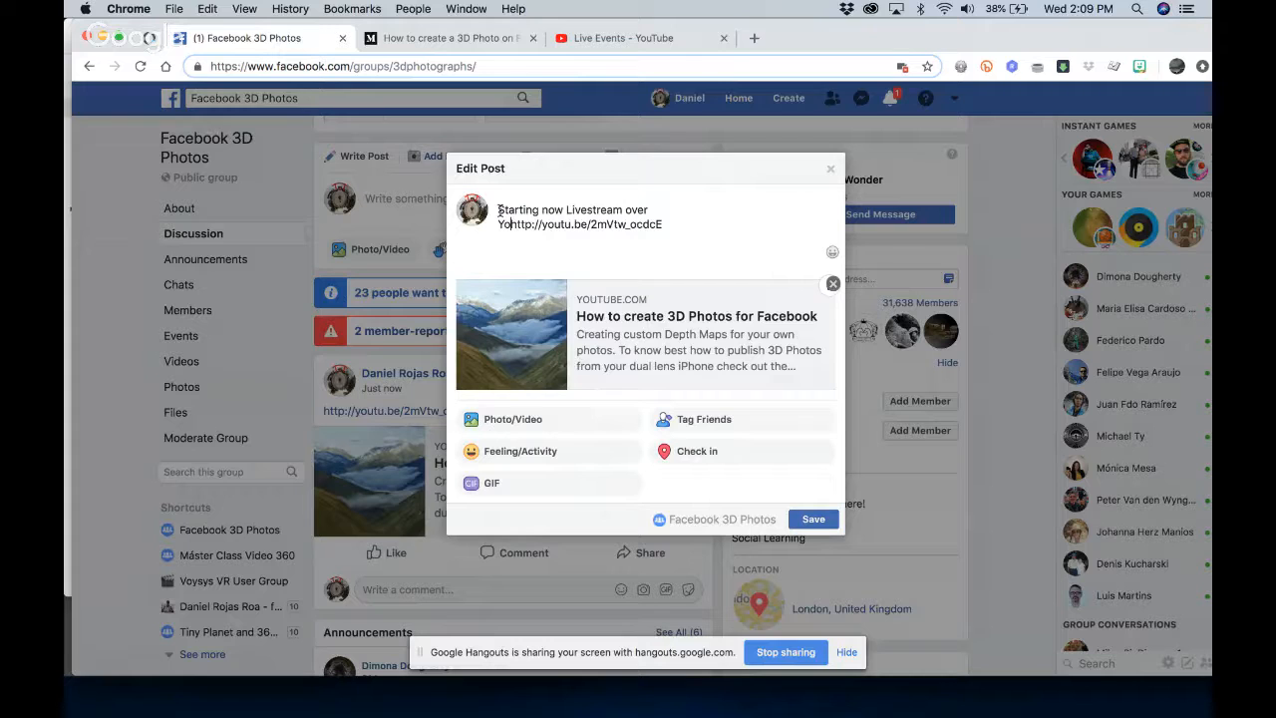
key("Return")
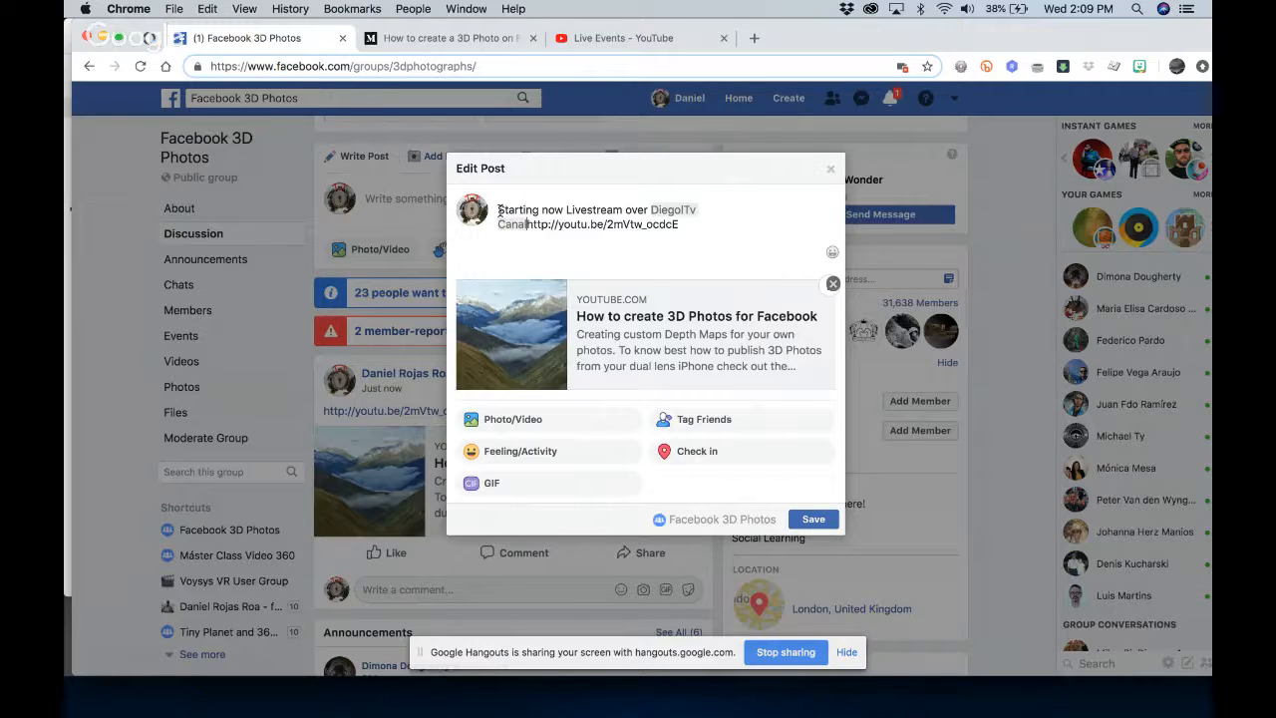
key("BackSpace")
key("BackSpace")
type("Yout")
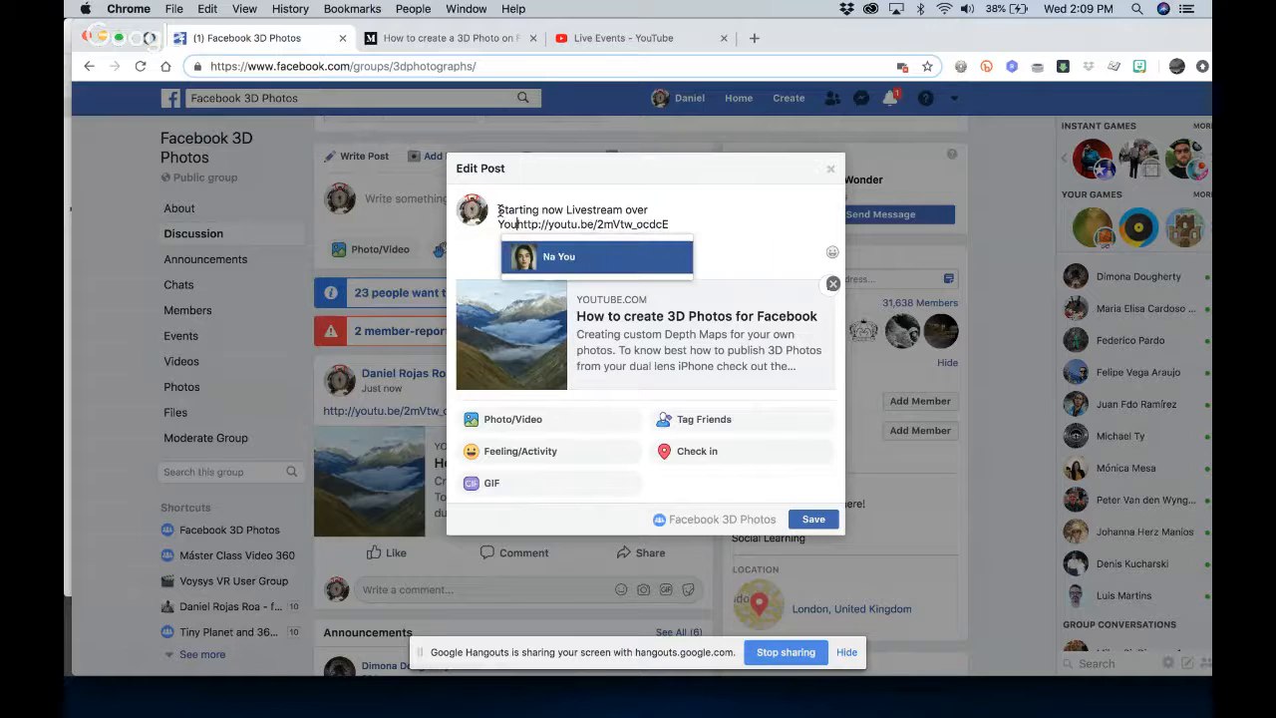
type("ube")
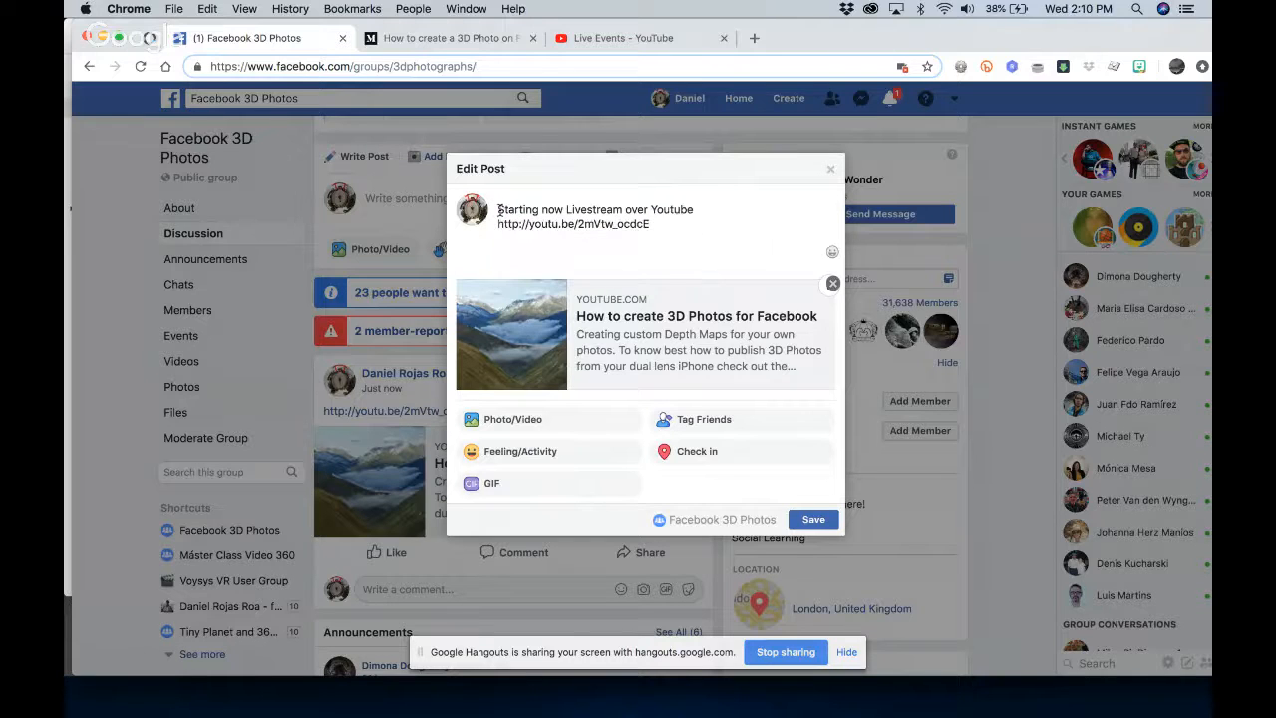
key("super+a")
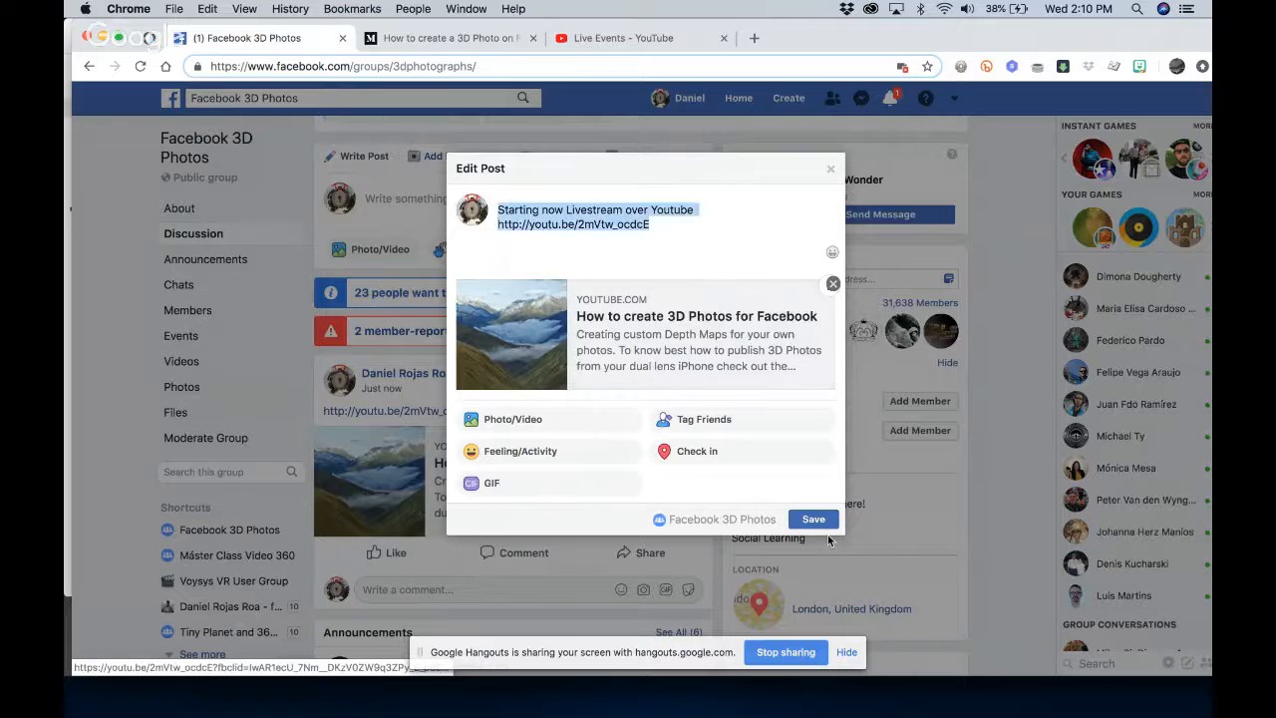
left_click(810, 518)
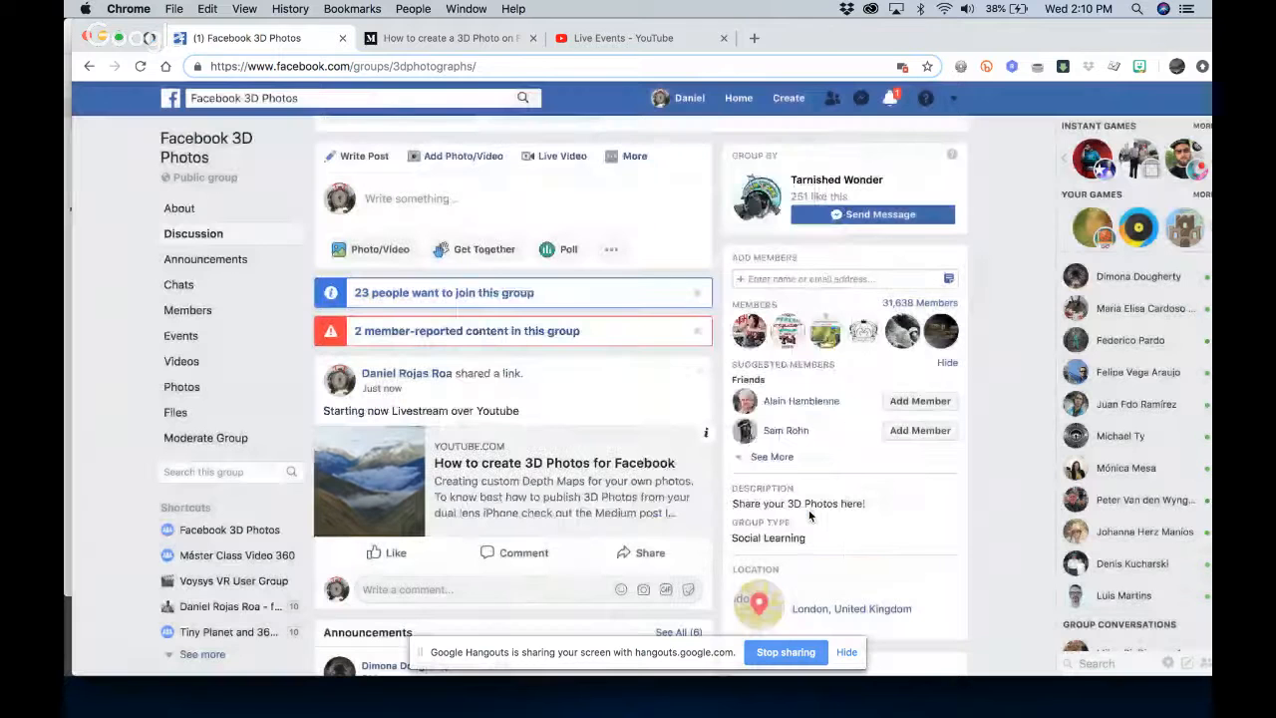
Share the livestream group post on the own timeline with the Public audience
left_click(653, 555)
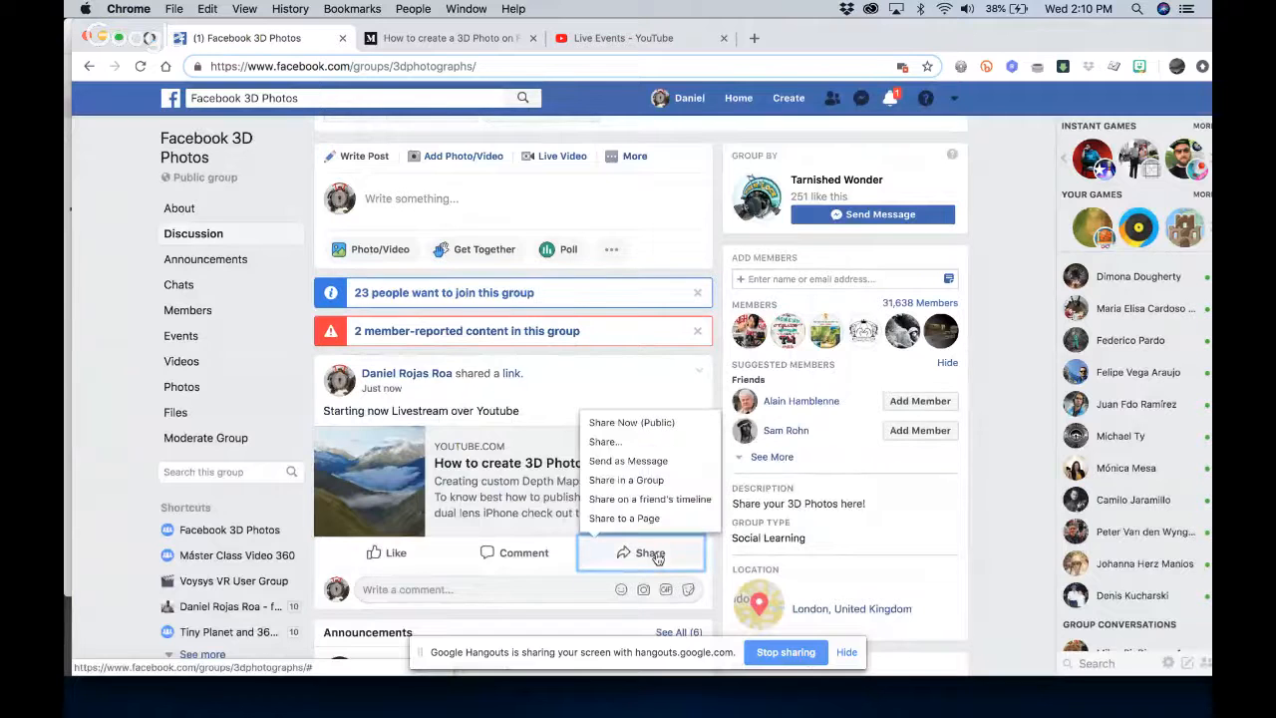
left_click(637, 445)
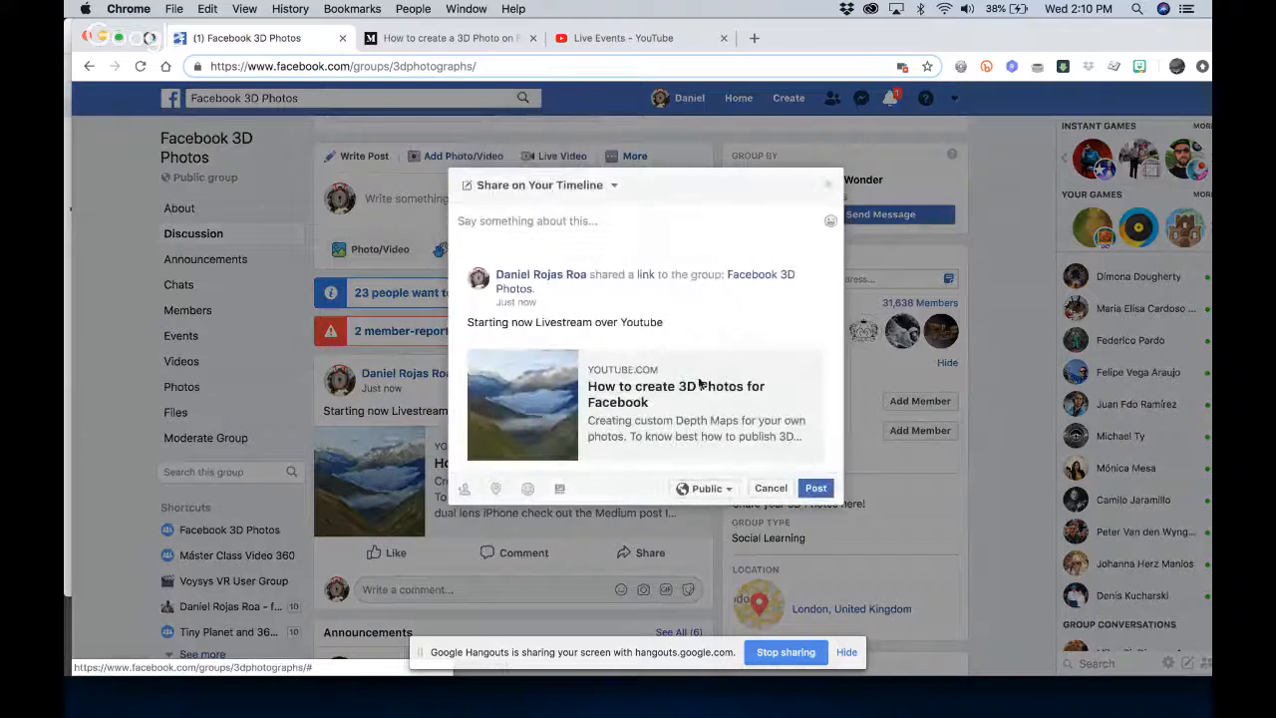
left_click(816, 488)
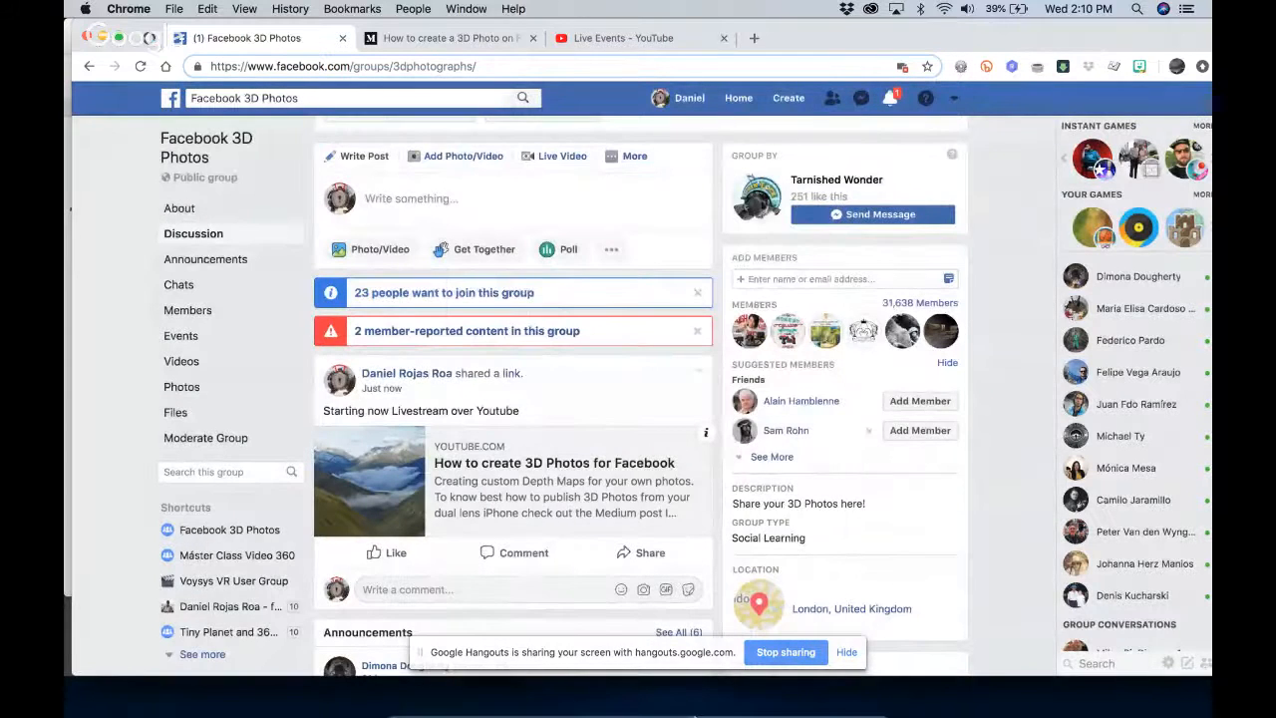
Switch back to the Google Hangouts broadcast, present the shared screen to everyone and open the group chat
mouse_move(695, 715)
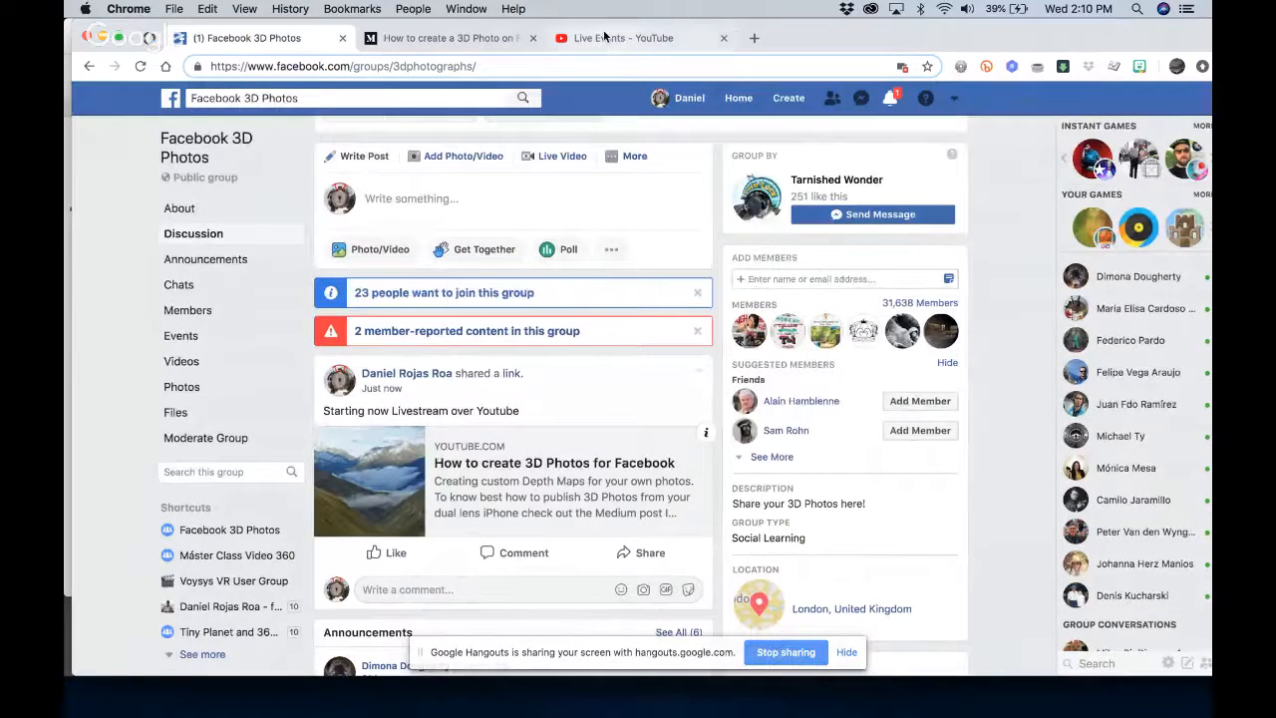
left_click(604, 37)
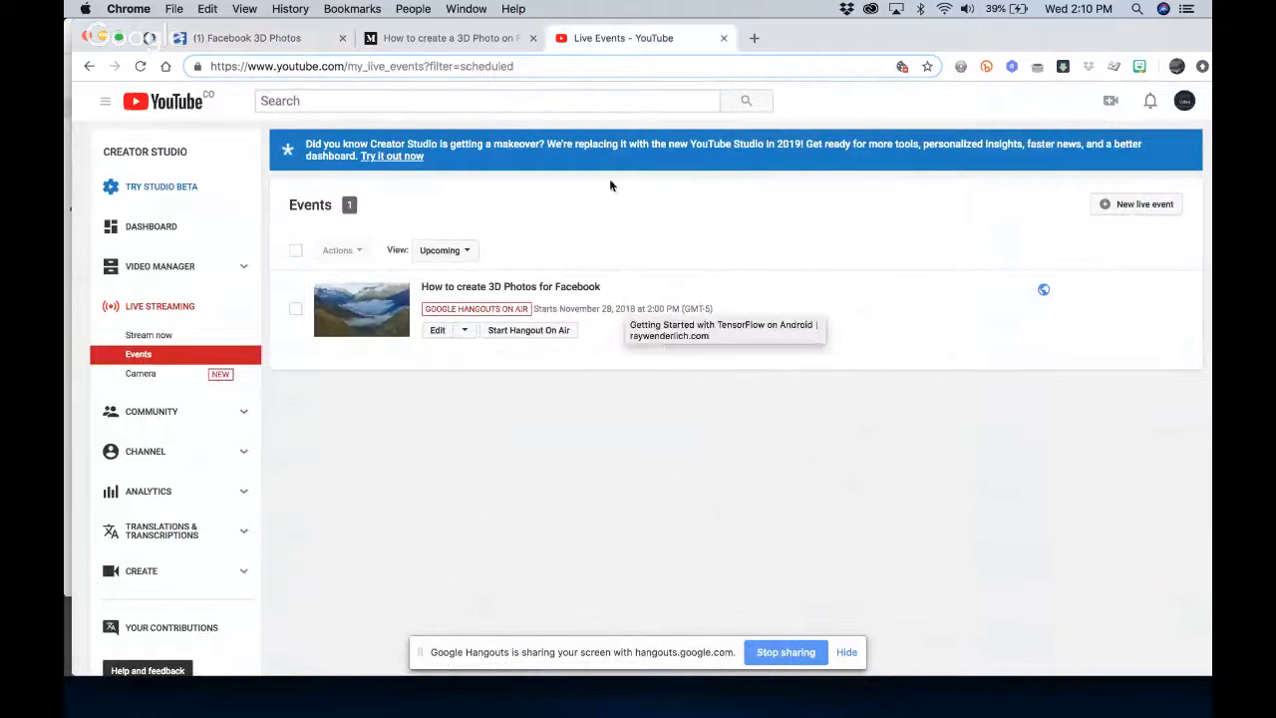
key("ctrl+Up")
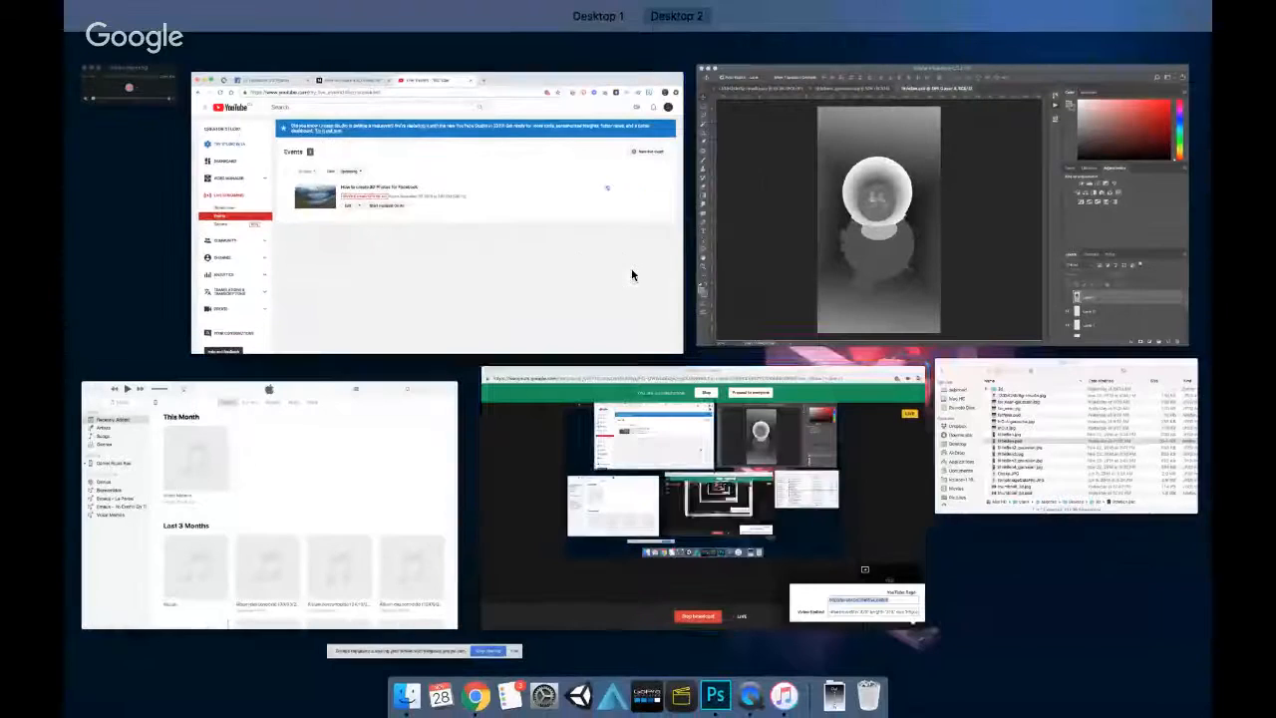
left_click(703, 483)
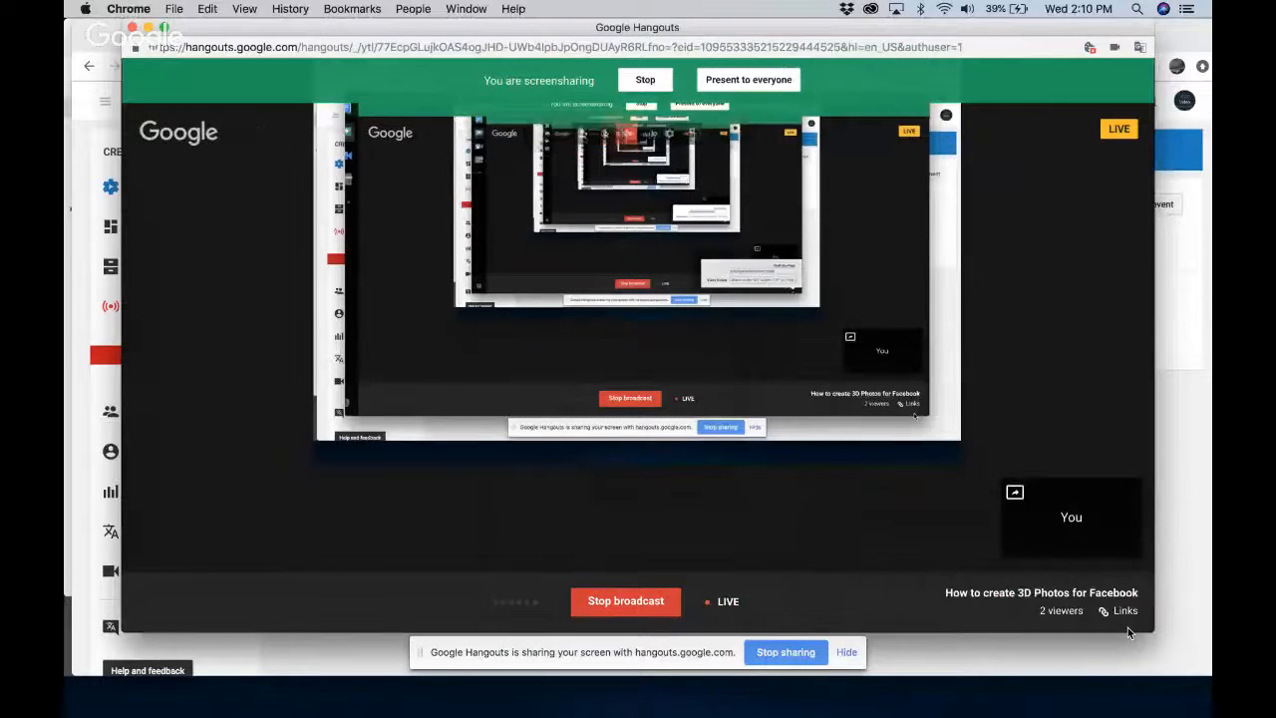
left_click(762, 82)
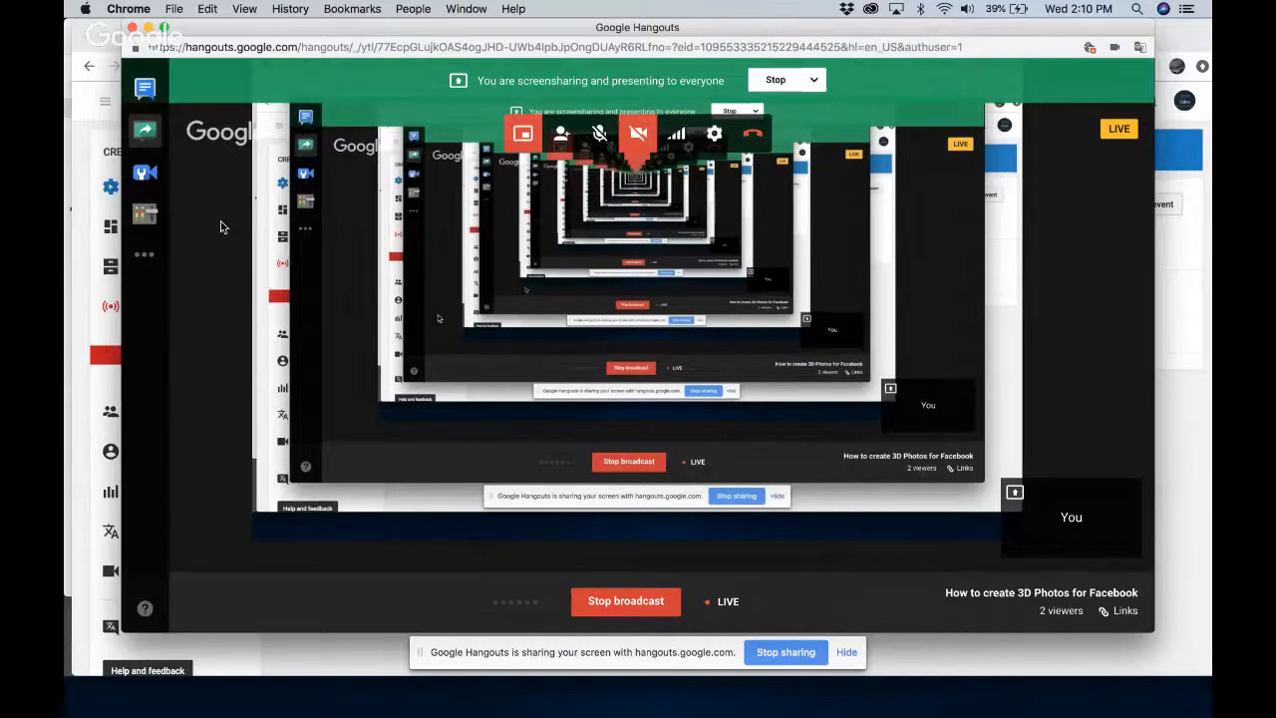
left_click(147, 89)
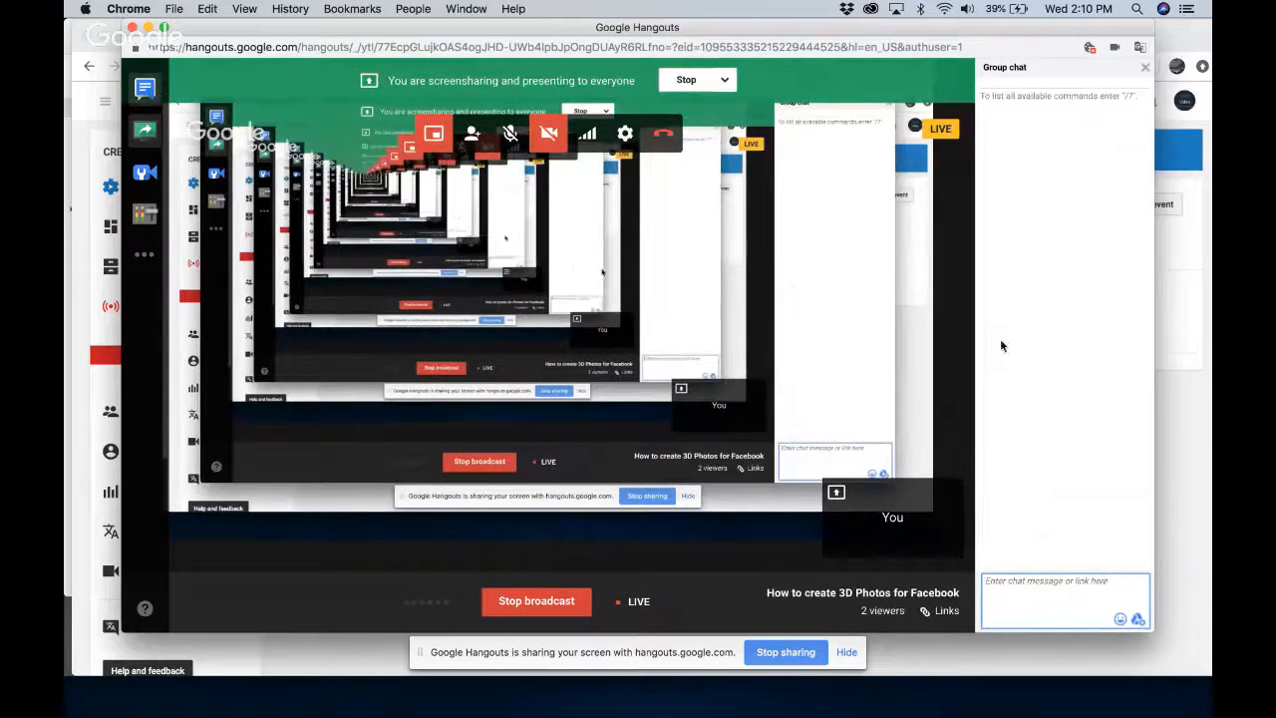
Open the watch page of "How to create 3D Photos for Facebook" on YouTube, pause the stream and review its description
left_click(1208, 489)
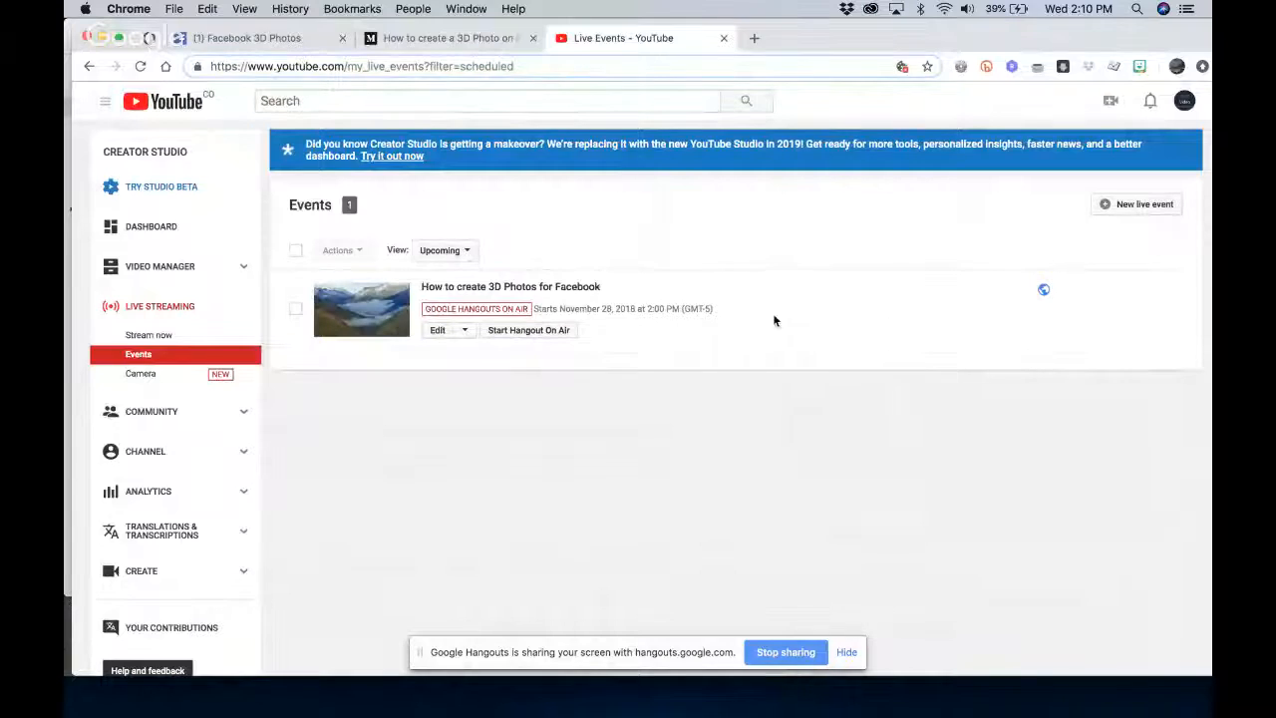
left_click(455, 288)
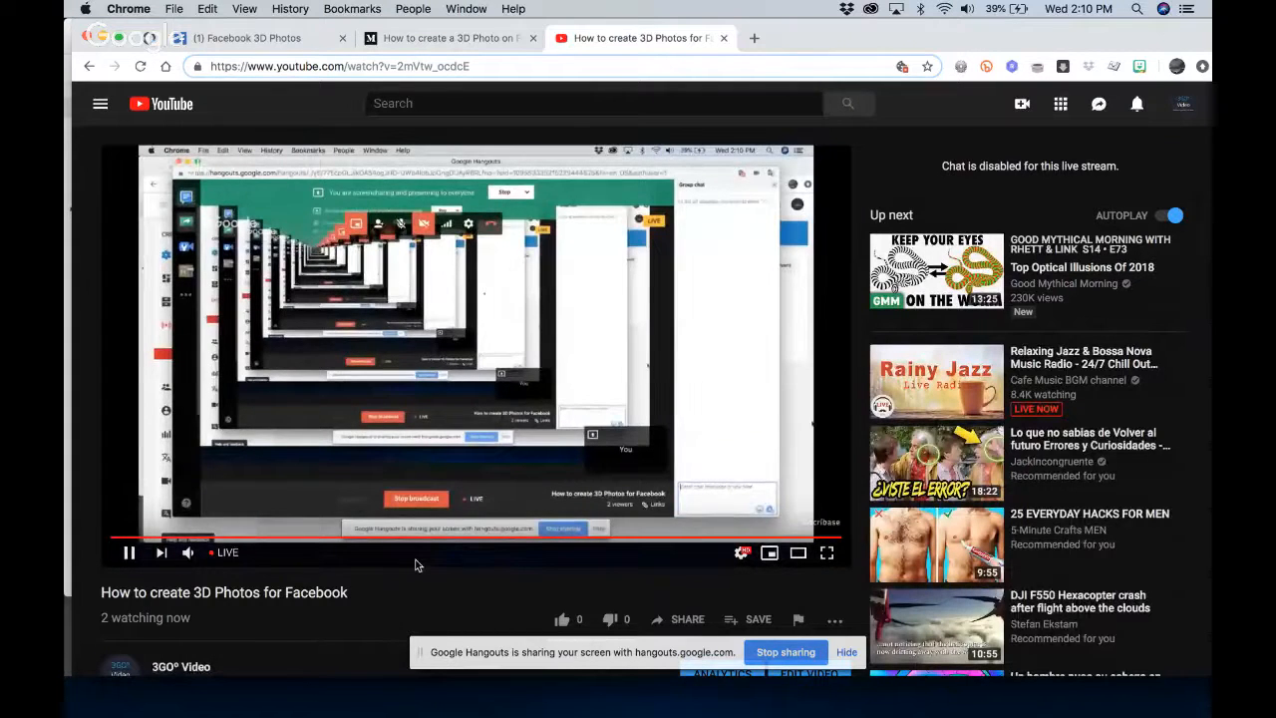
scroll(417, 564, "down", 2)
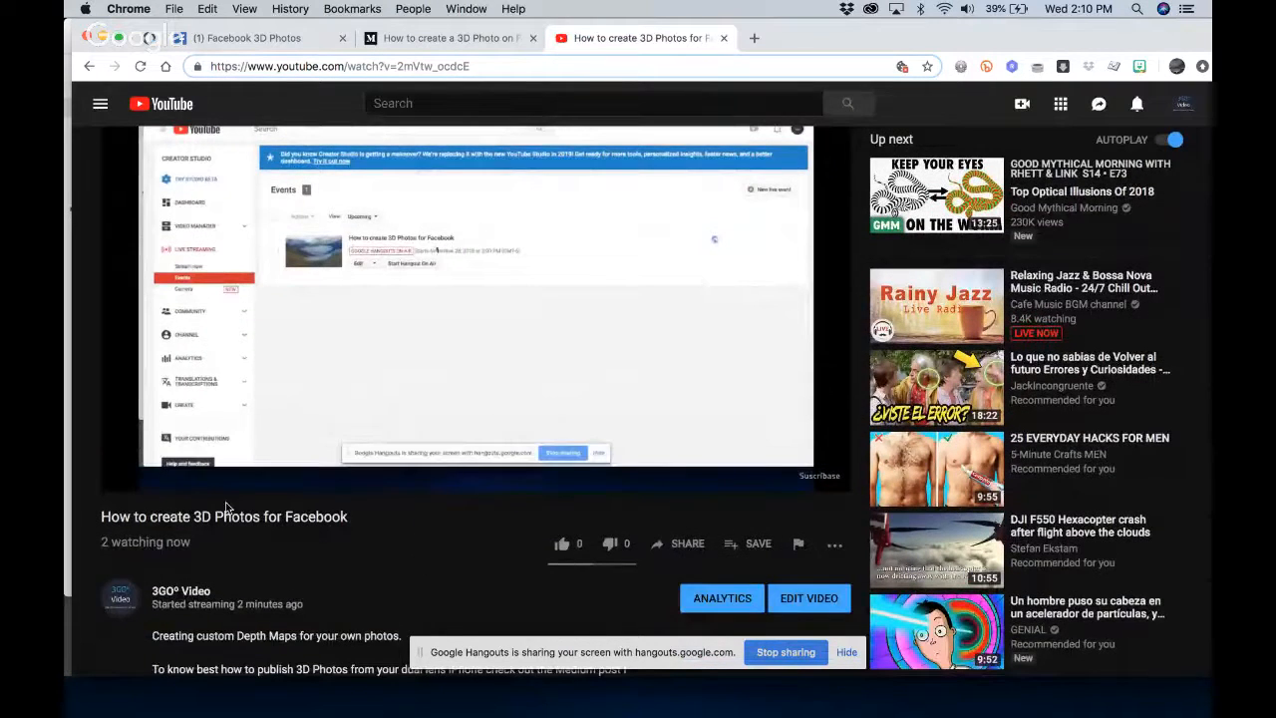
left_click(127, 476)
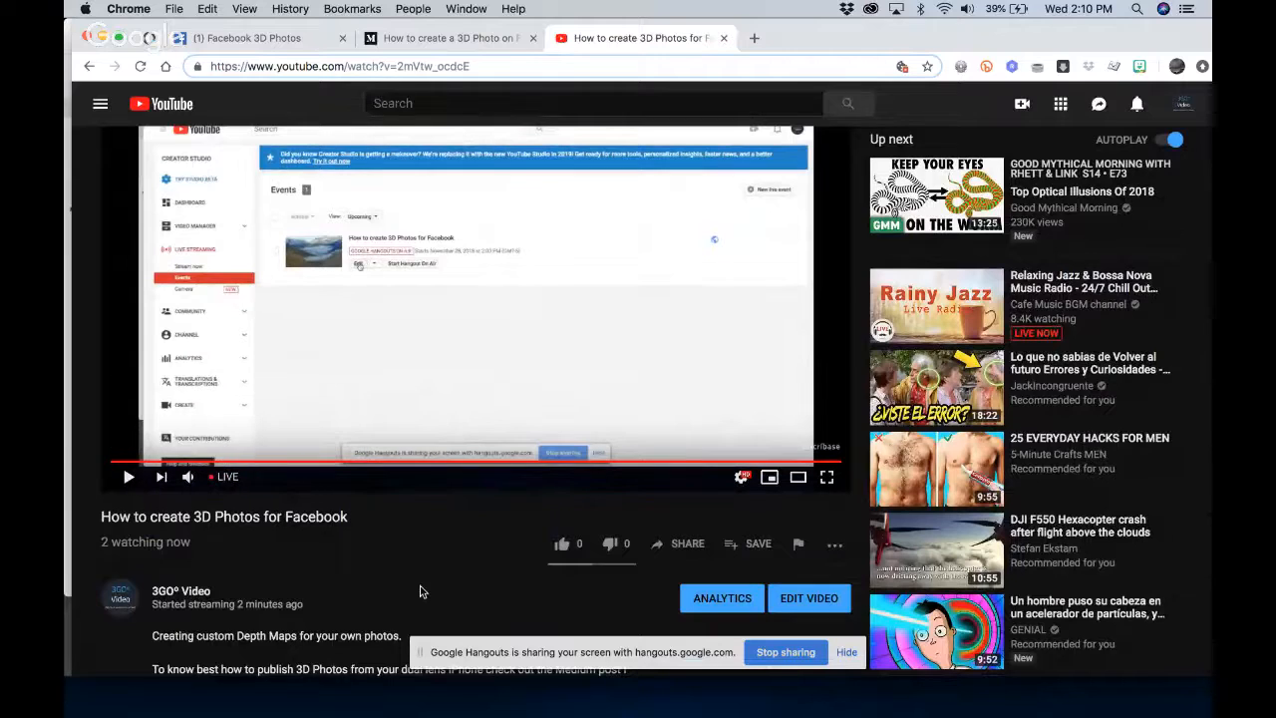
scroll(420, 592, "down", 3)
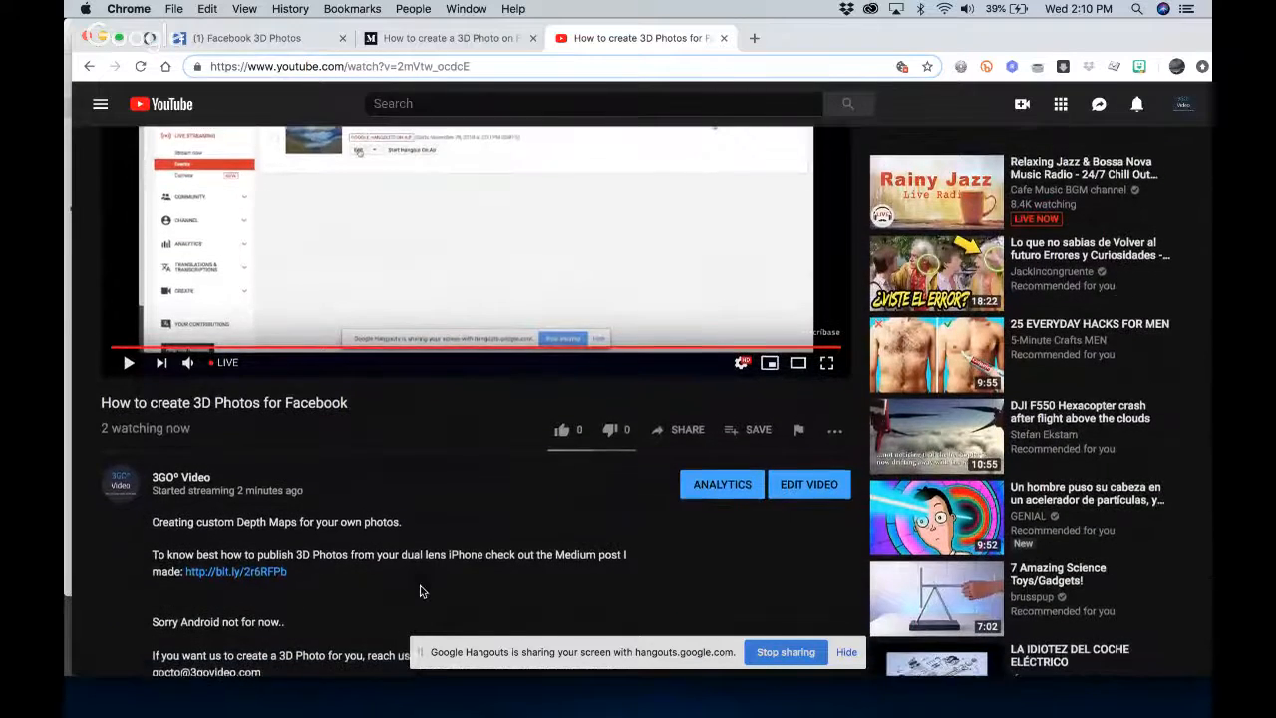
scroll(419, 592, "down", 1)
scroll(420, 592, "down", 1)
scroll(420, 592, "up", 7)
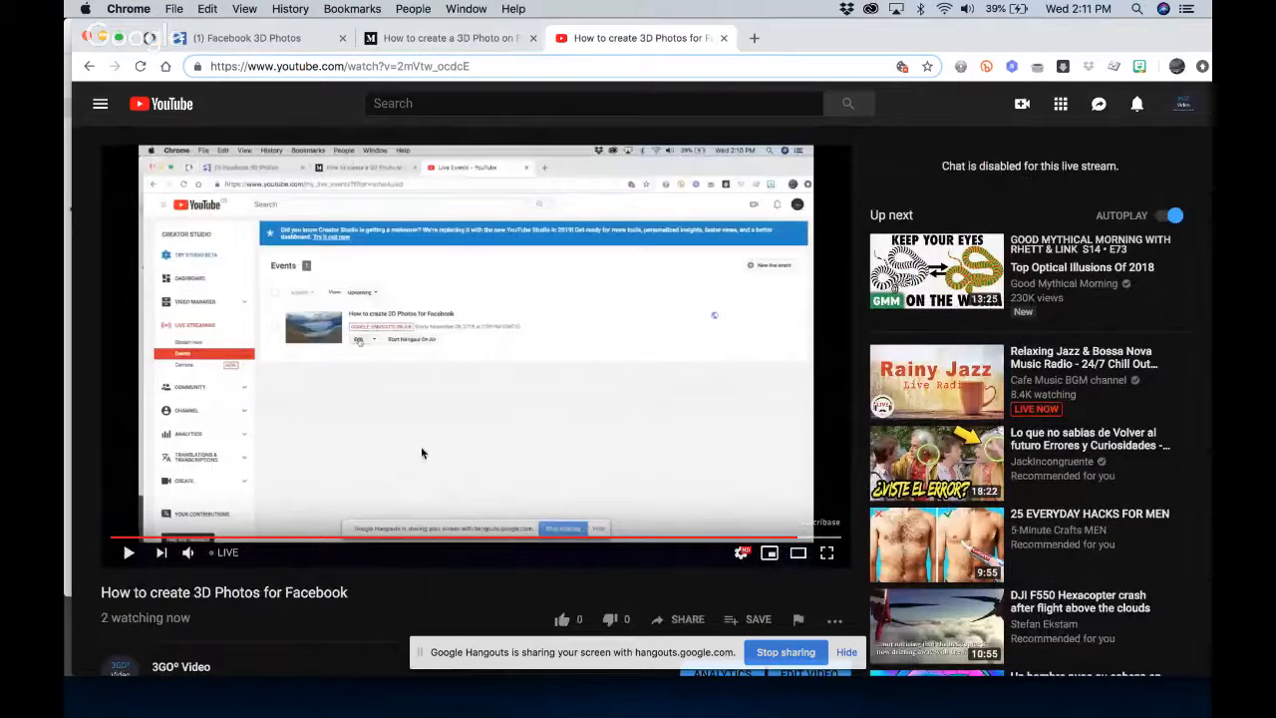
Return to the live events list, open the event for editing and examine its Live Control Room's stream status and management options
scroll(402, 584, "left", 5)
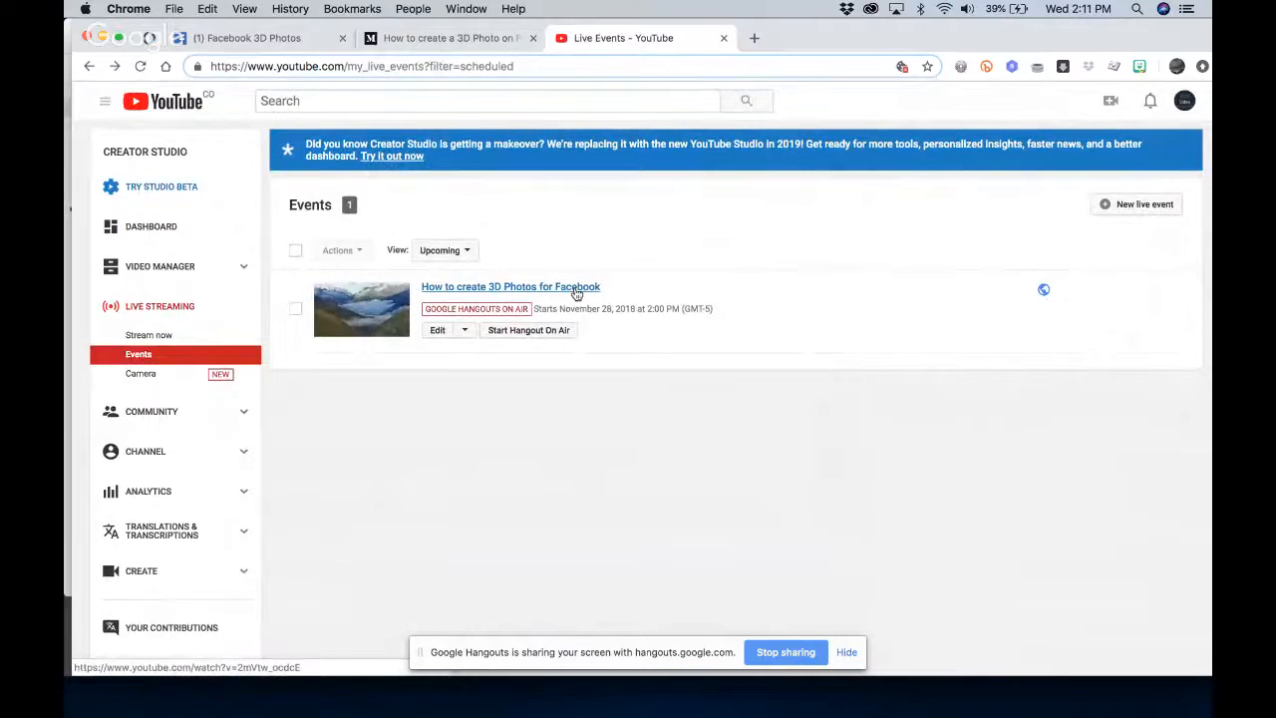
left_click(438, 330)
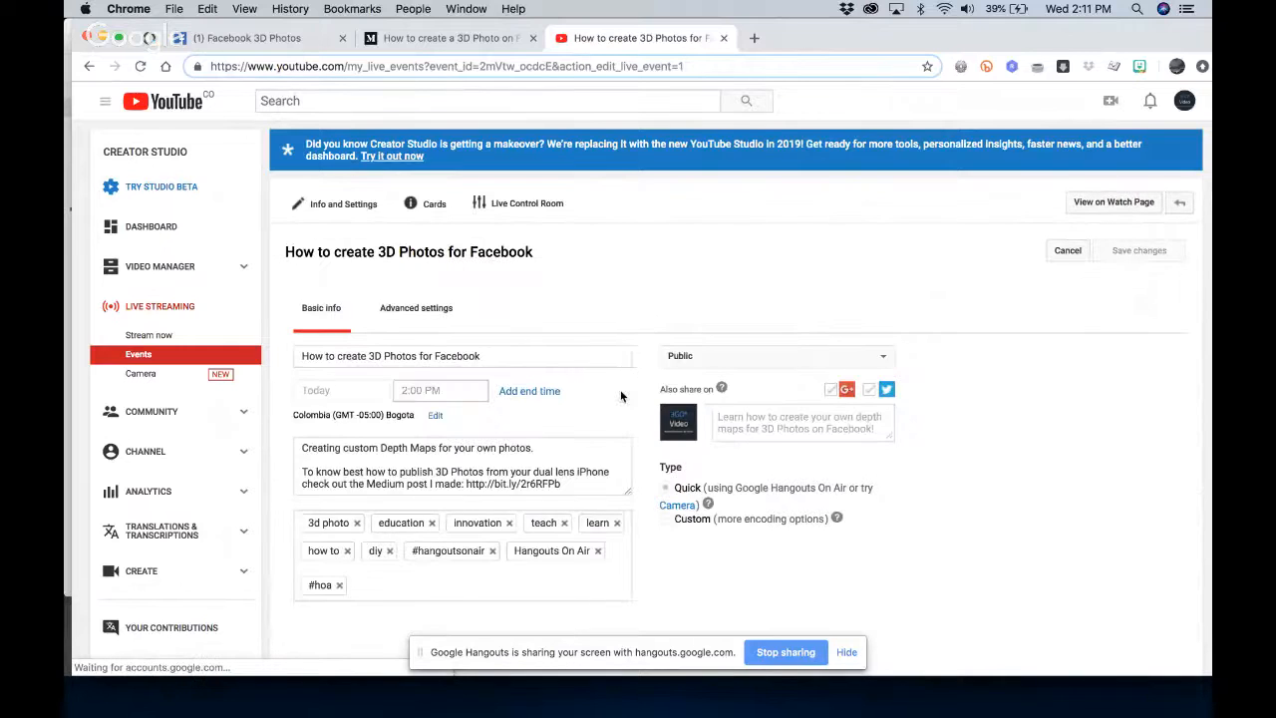
left_click(513, 204)
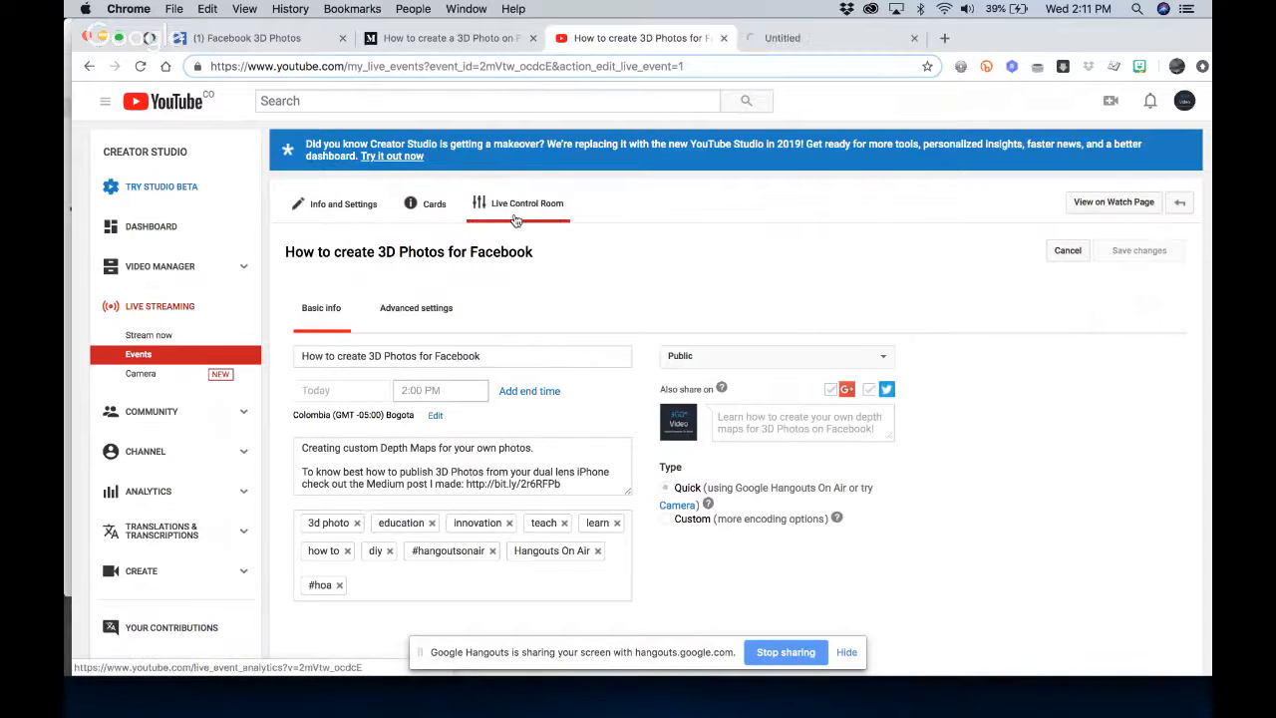
left_click(826, 38)
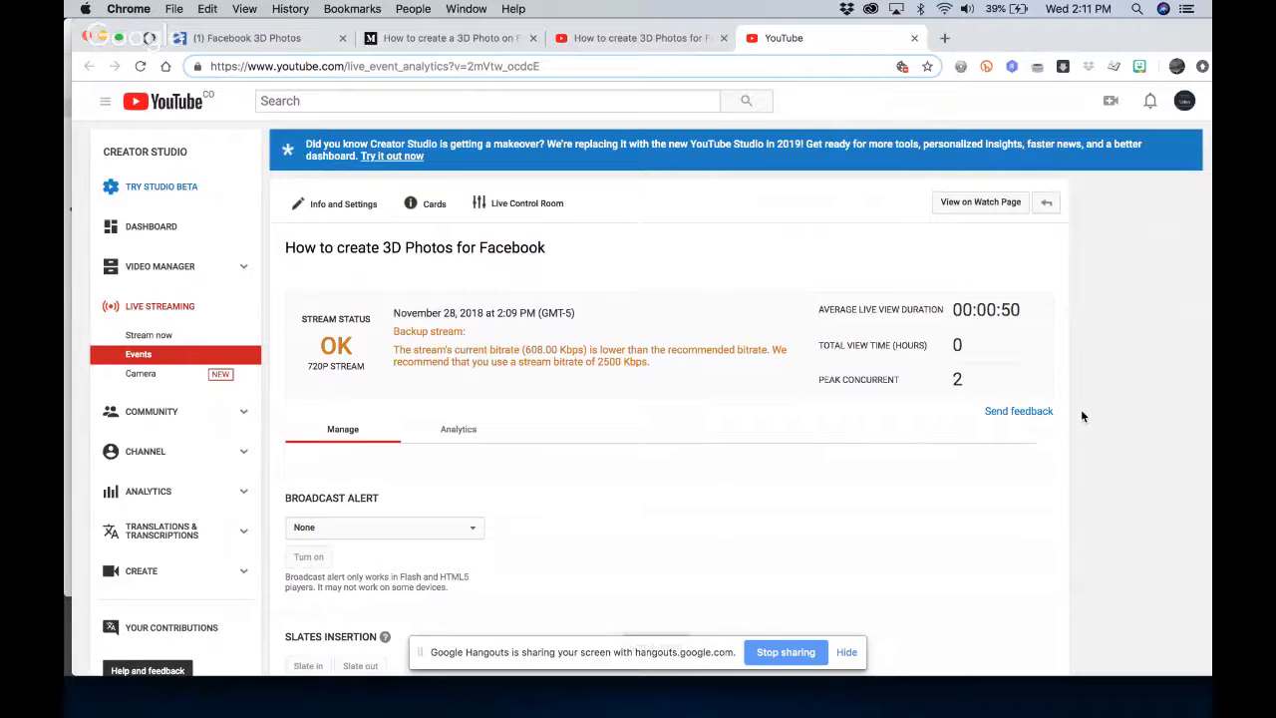
scroll(1082, 415, "down", 10)
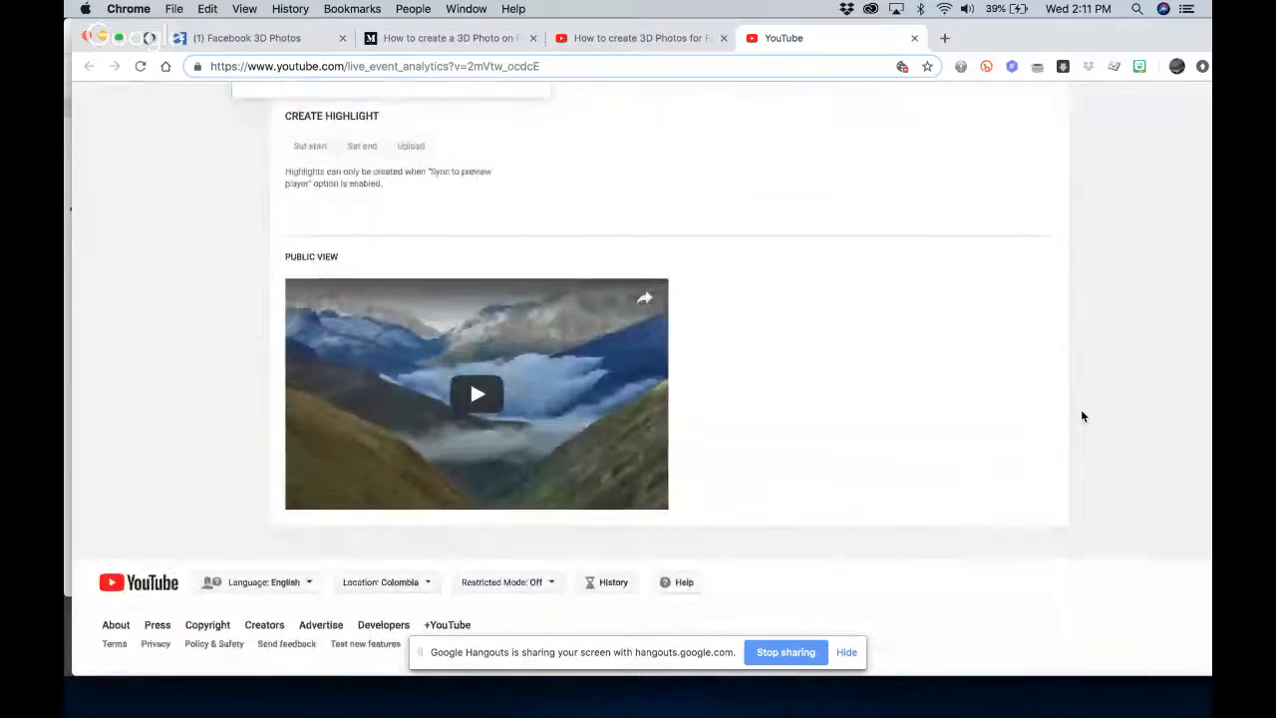
scroll(1081, 416, "up", 3)
left_click(526, 308)
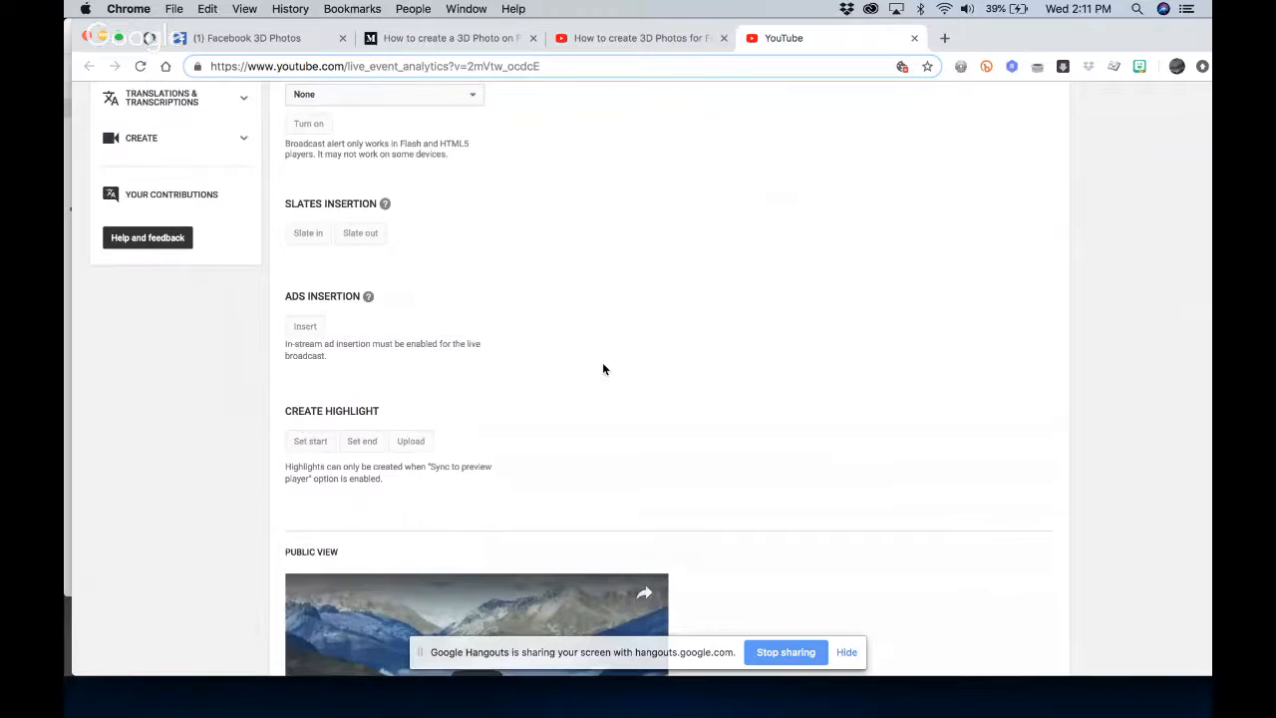
scroll(603, 368, "up", 4)
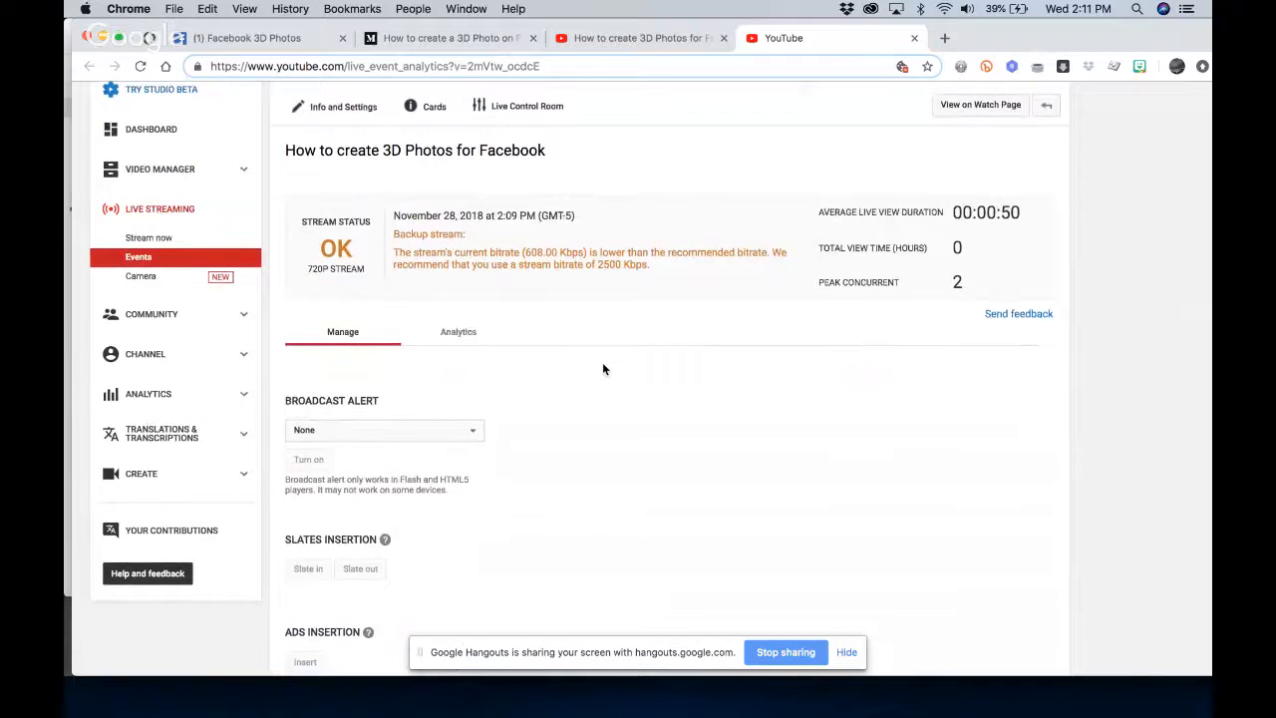
scroll(602, 369, "up", 2)
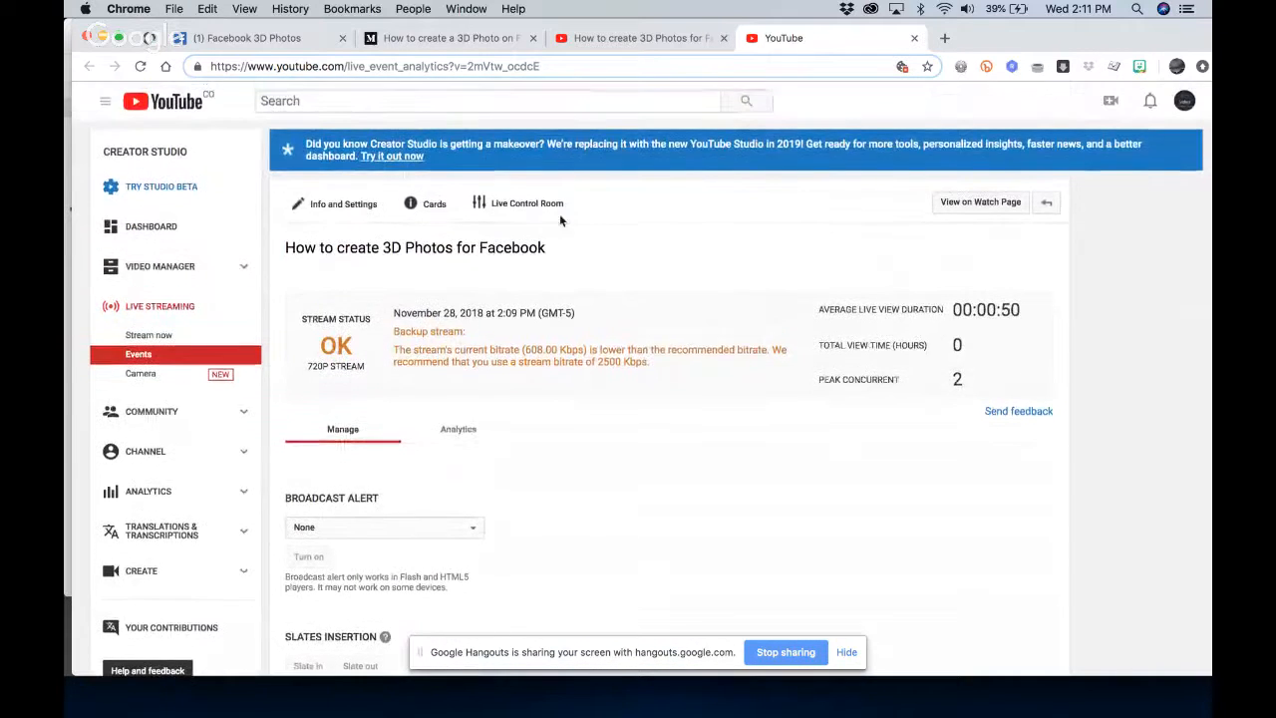
Review the broadcast's description on the watch page opened from the control room, and check the livestream post in the Facebook 3D Photos group
left_click(642, 43)
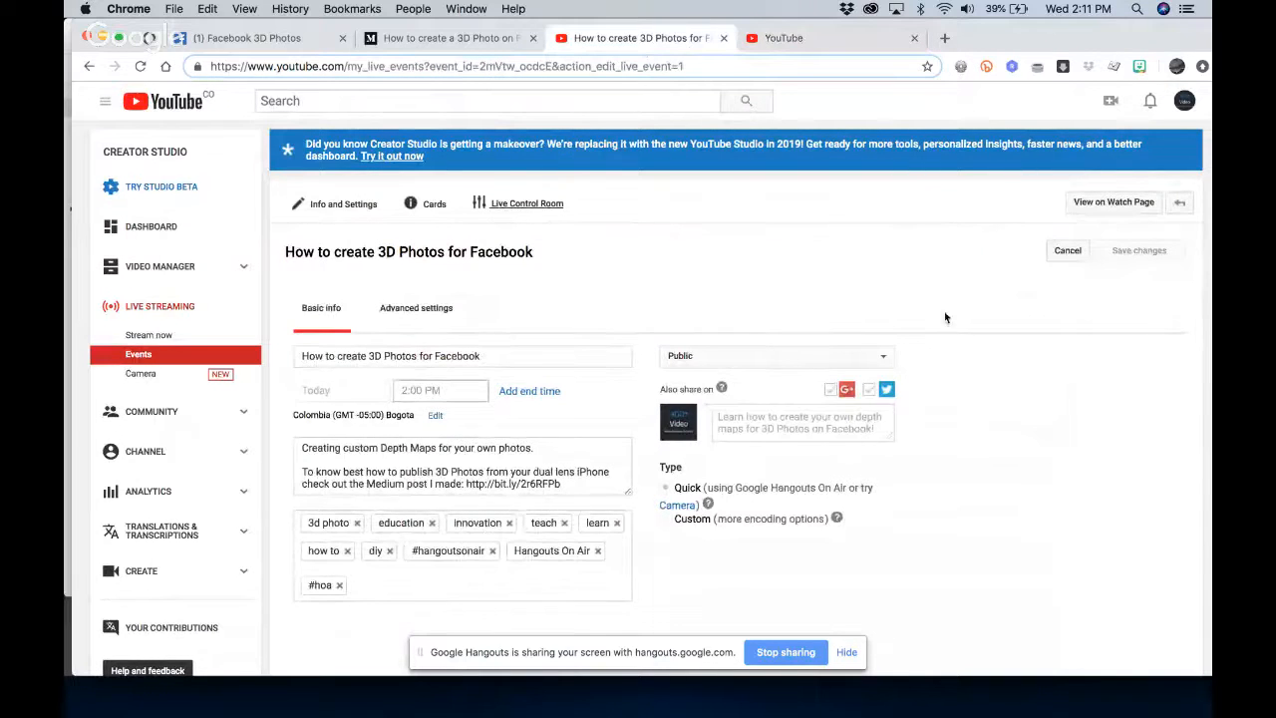
left_click(765, 42)
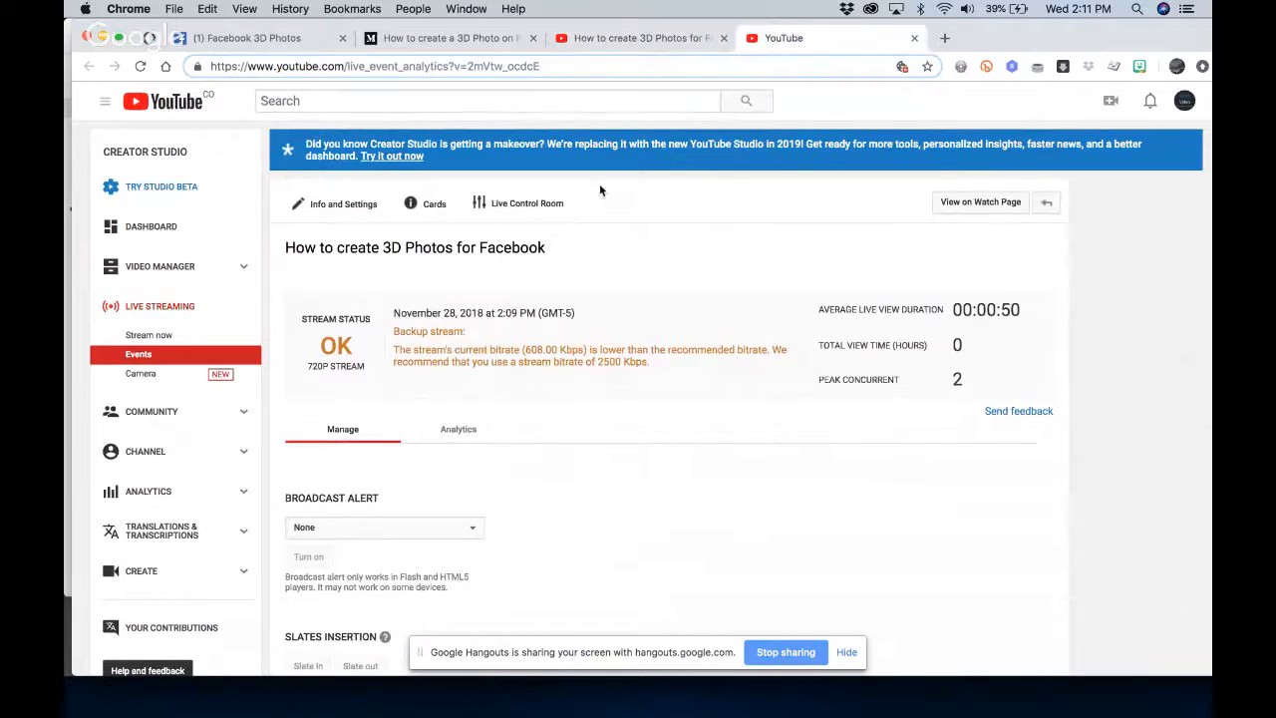
left_click(952, 203)
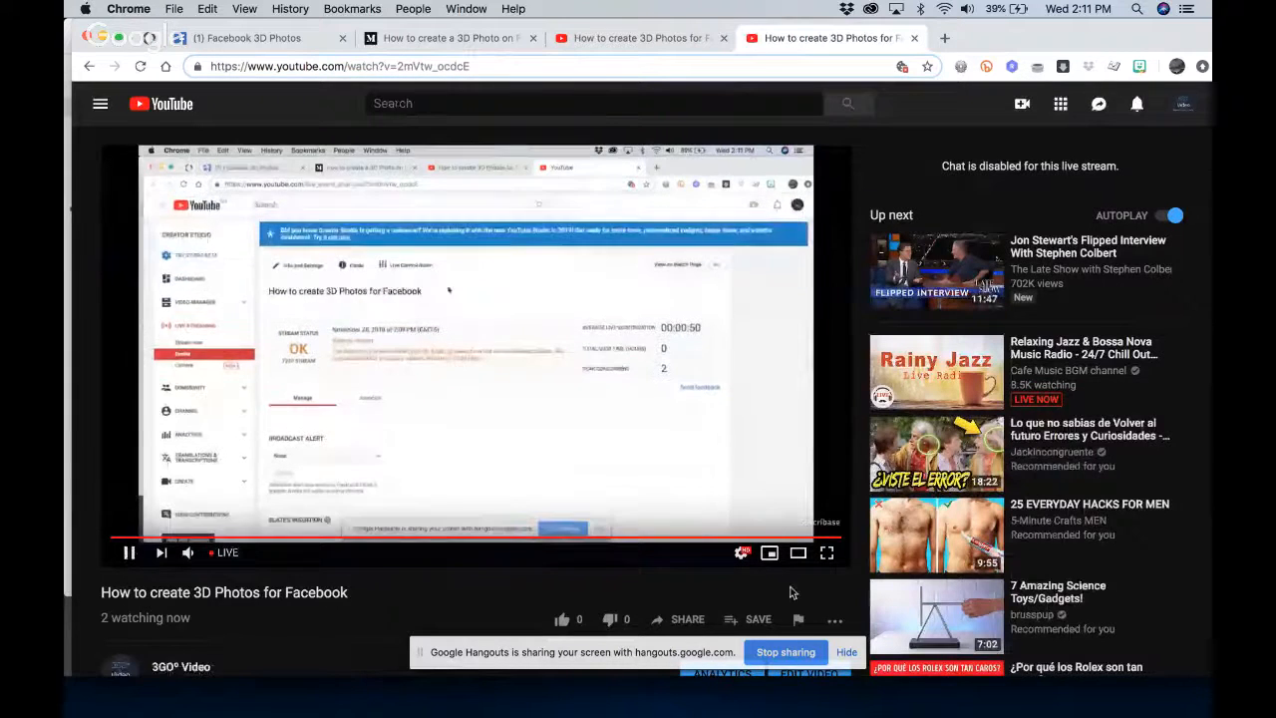
scroll(788, 589, "down", 3)
scroll(789, 593, "down", 5)
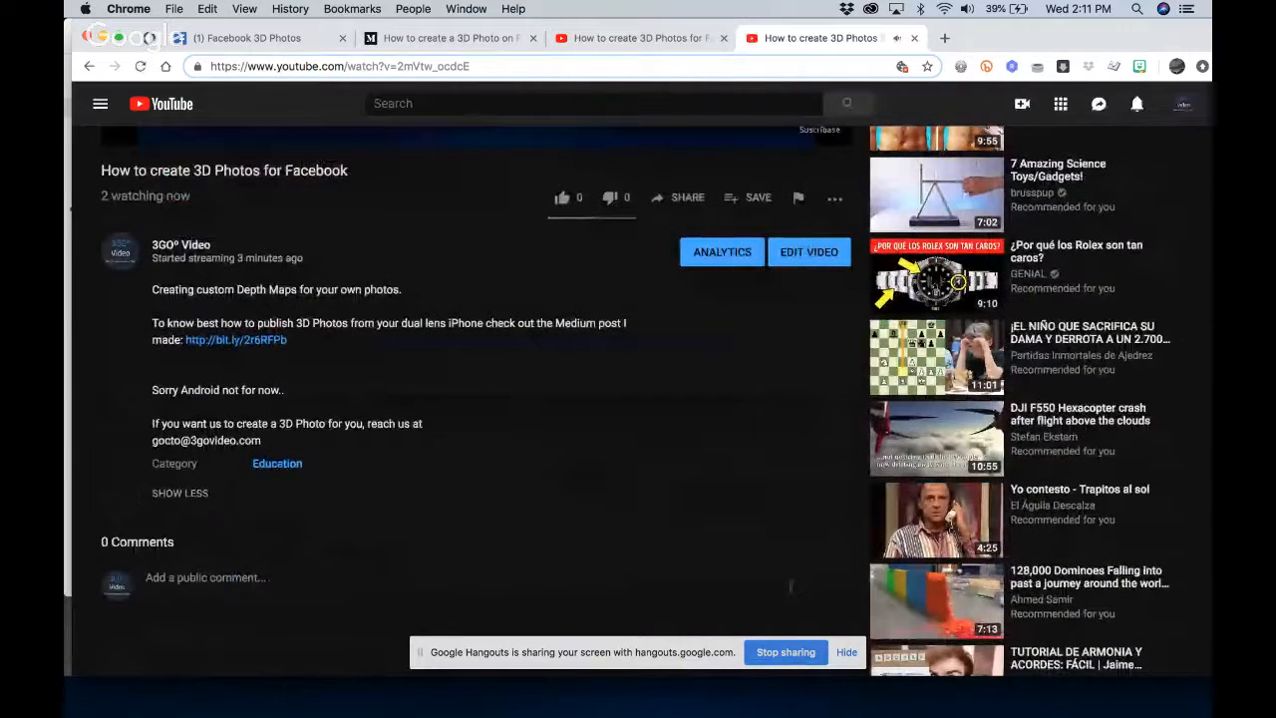
scroll(789, 589, "up", 1)
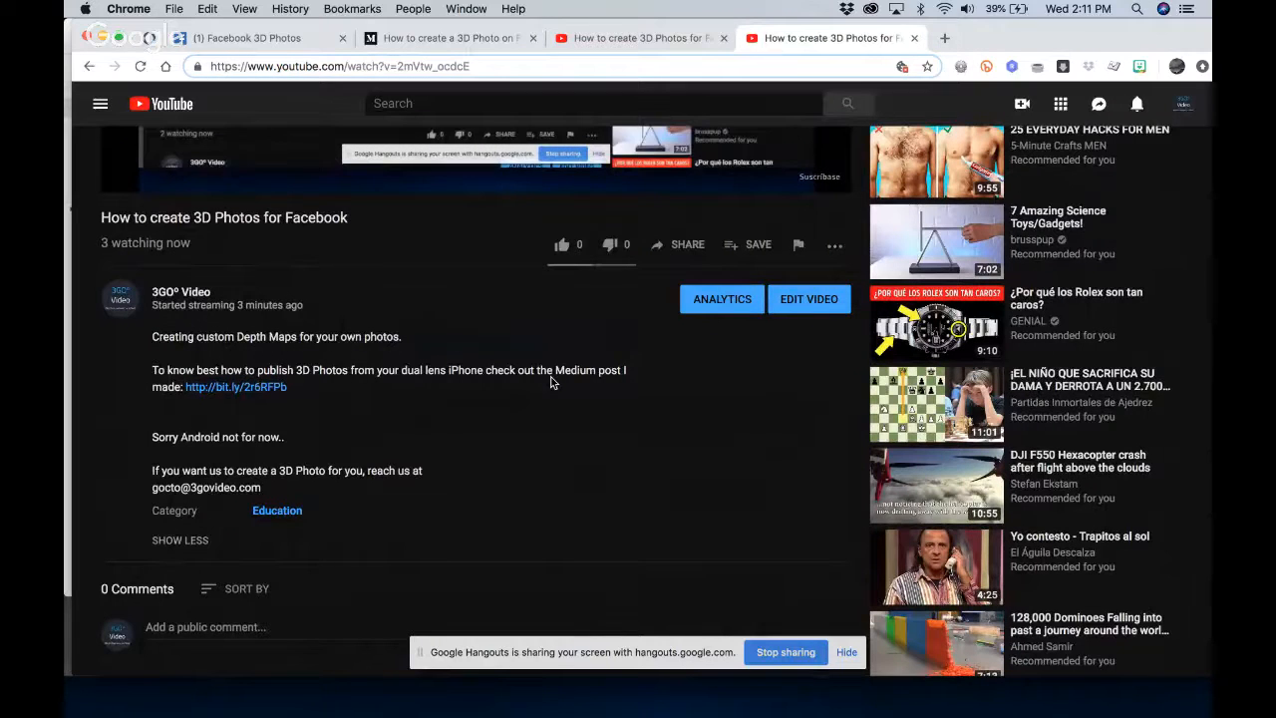
mouse_move(648, 710)
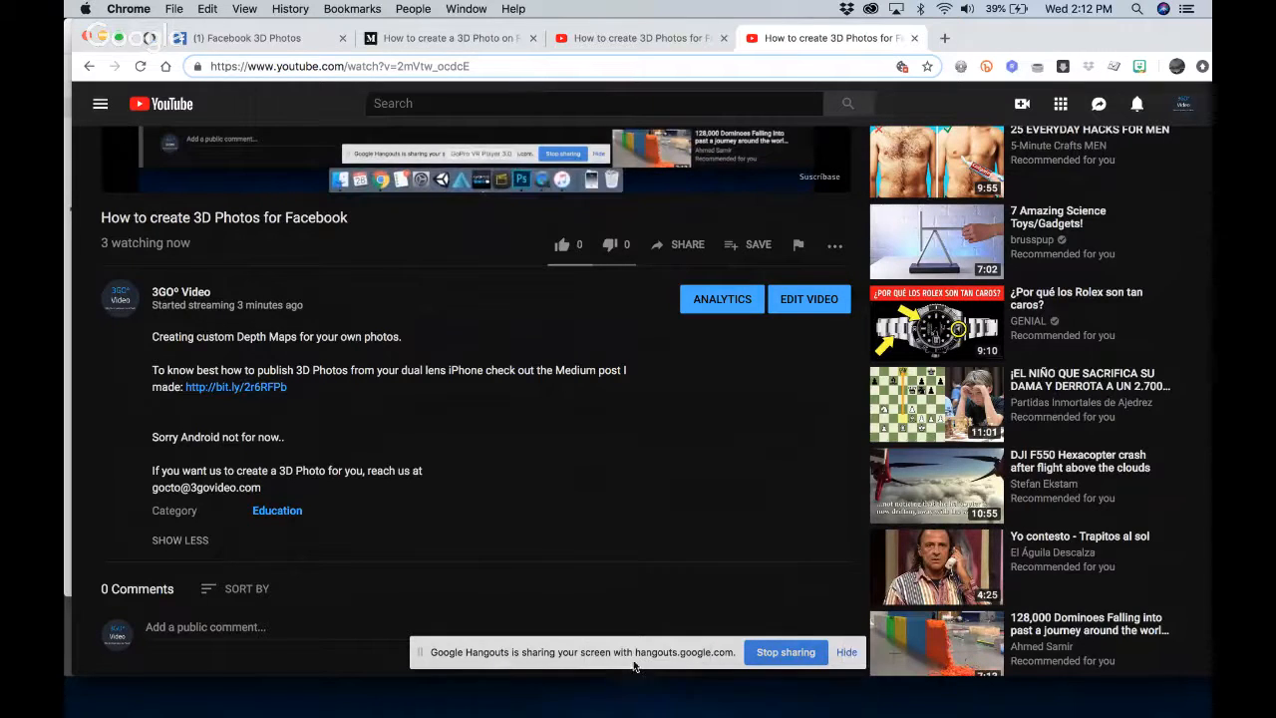
left_click(263, 38)
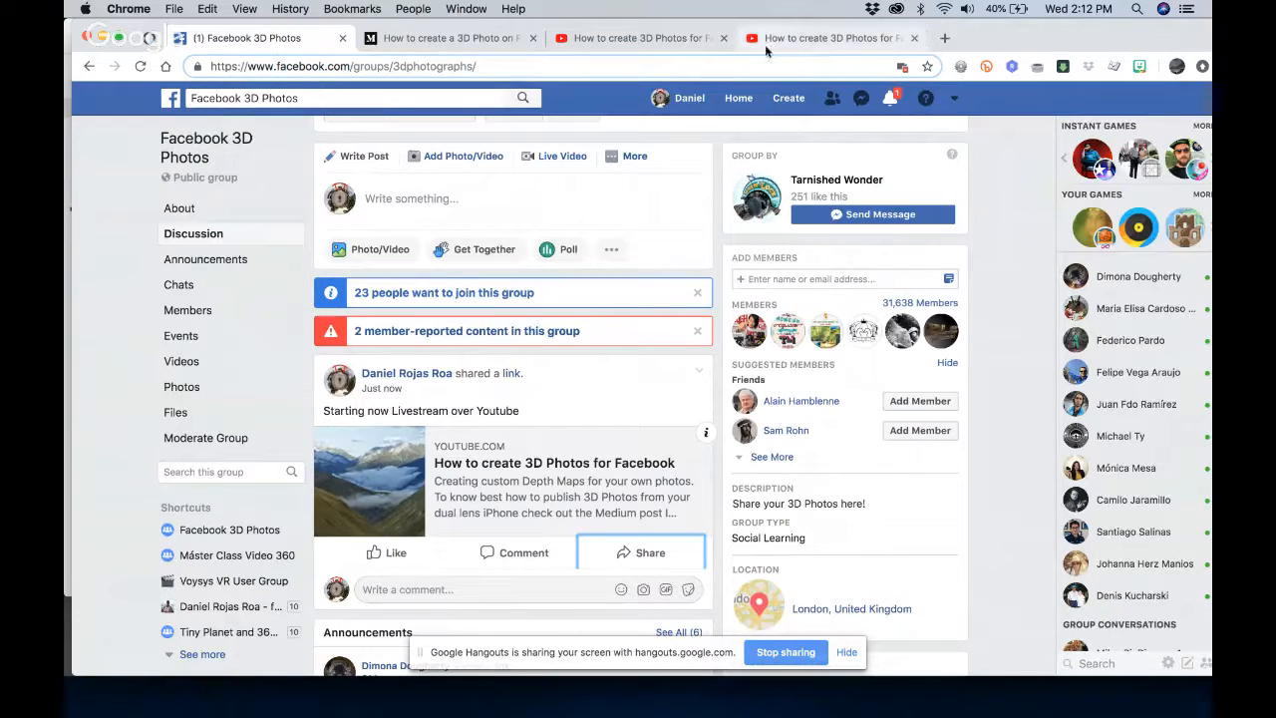
left_click(793, 37)
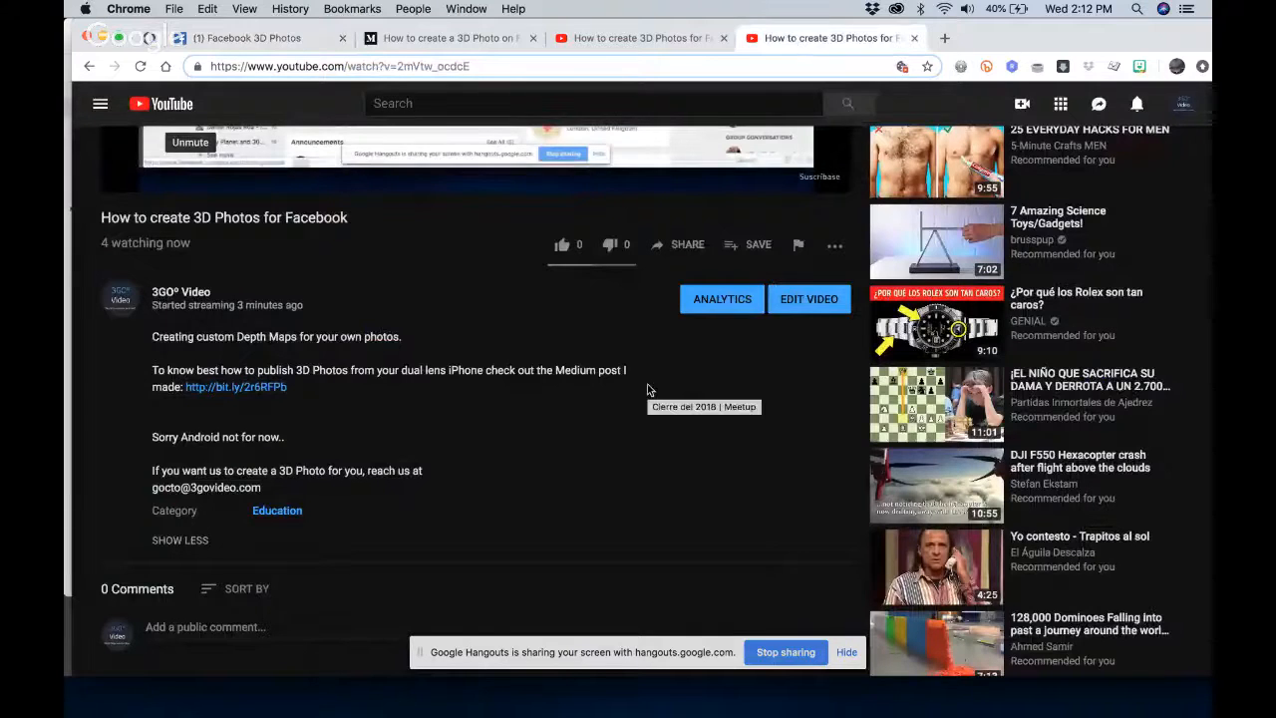
Switch to the Google Hangouts broadcast, check the group chat and toggle the Control Room so that the chat is hidden
key("ctrl+Up")
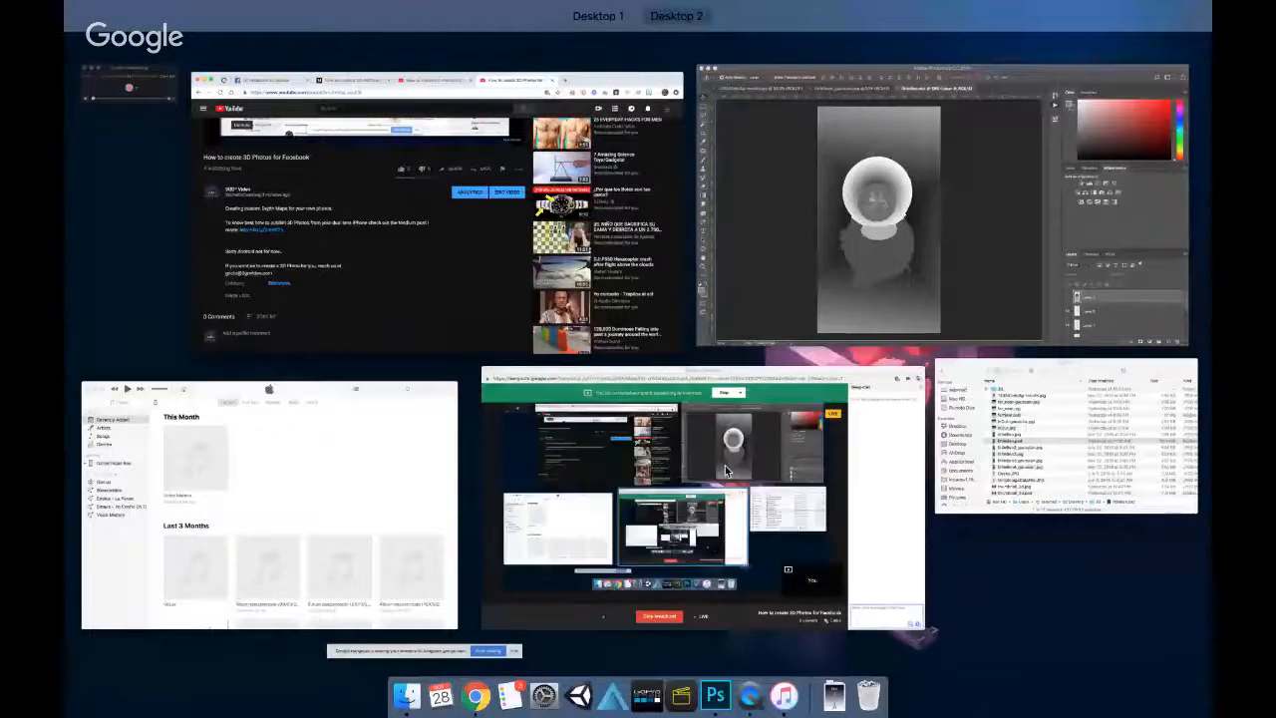
left_click(724, 467)
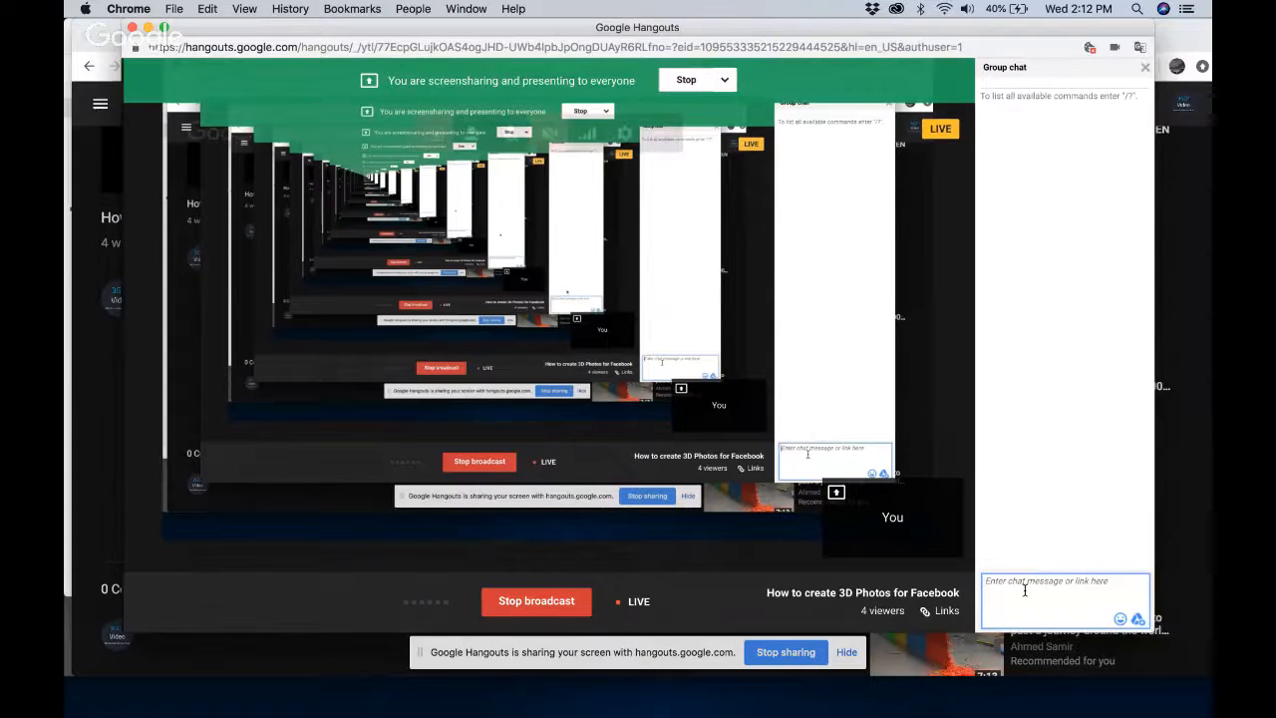
double_click(604, 559)
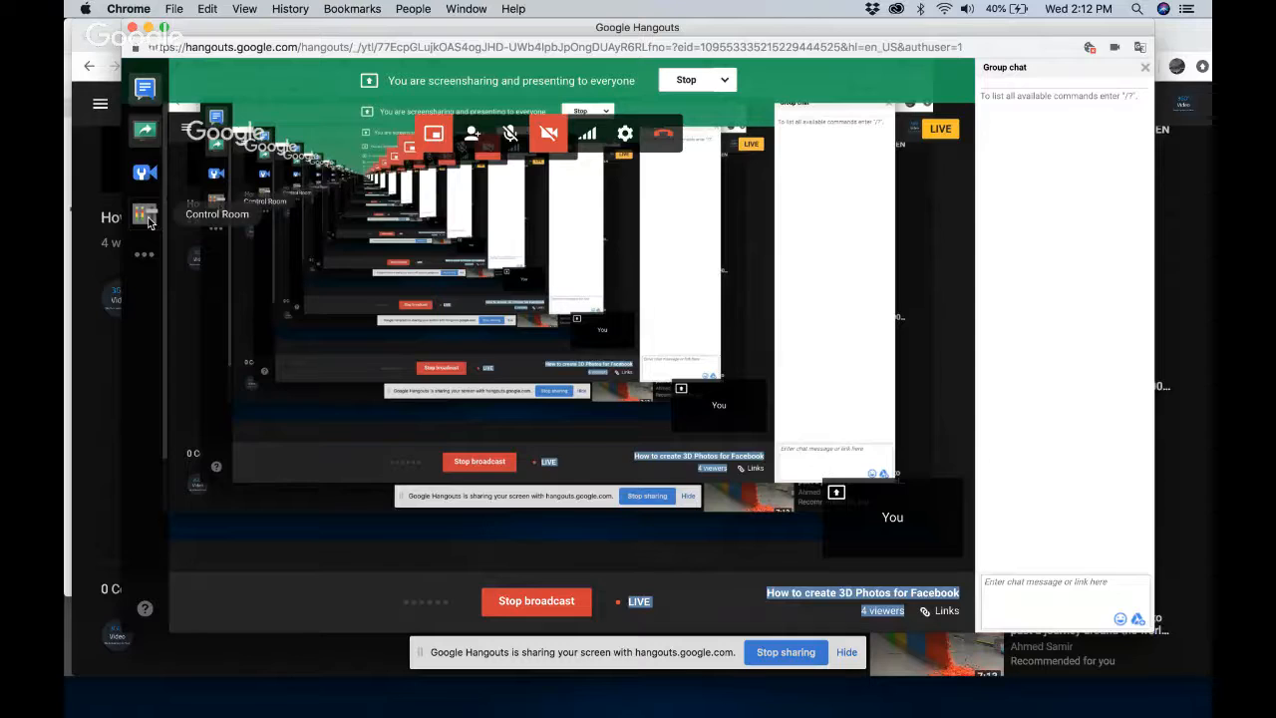
left_click(146, 219)
left_click(146, 219)
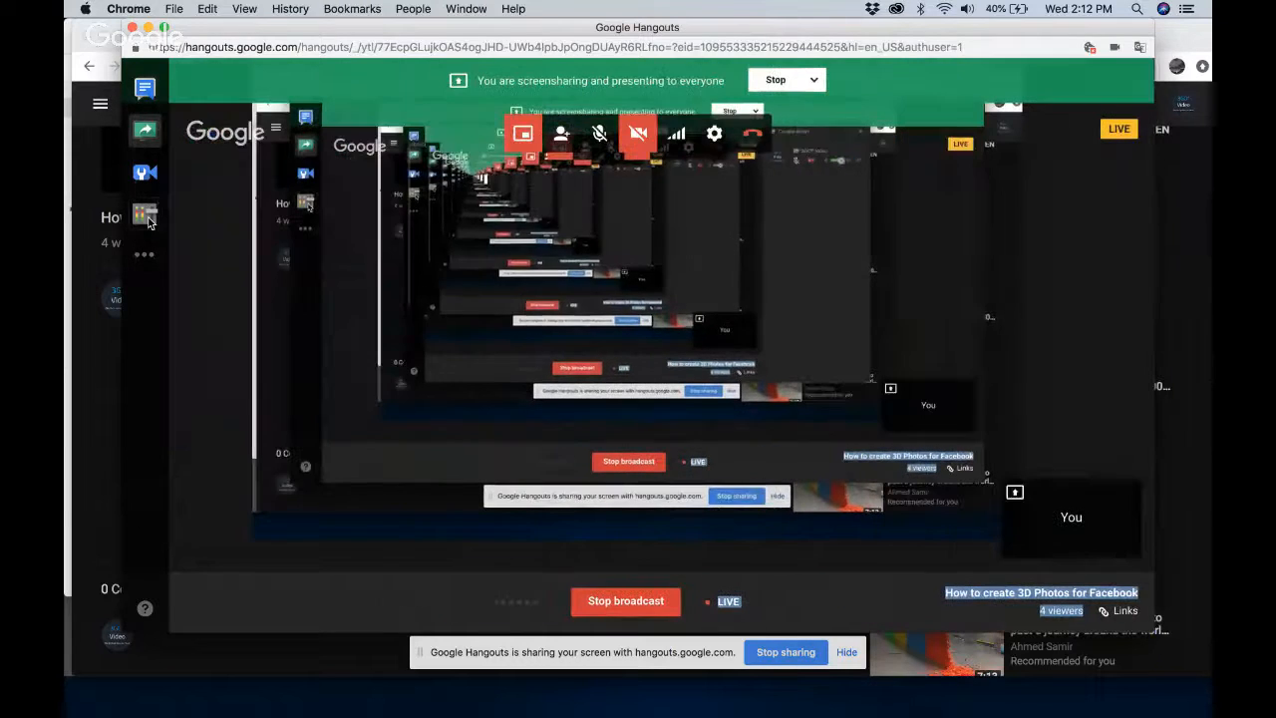
Switch to Photoshop and view littleBen4_gaussian.jpg, 133342shdfg-results.jpg and finally littleBen.psd
mouse_move(713, 702)
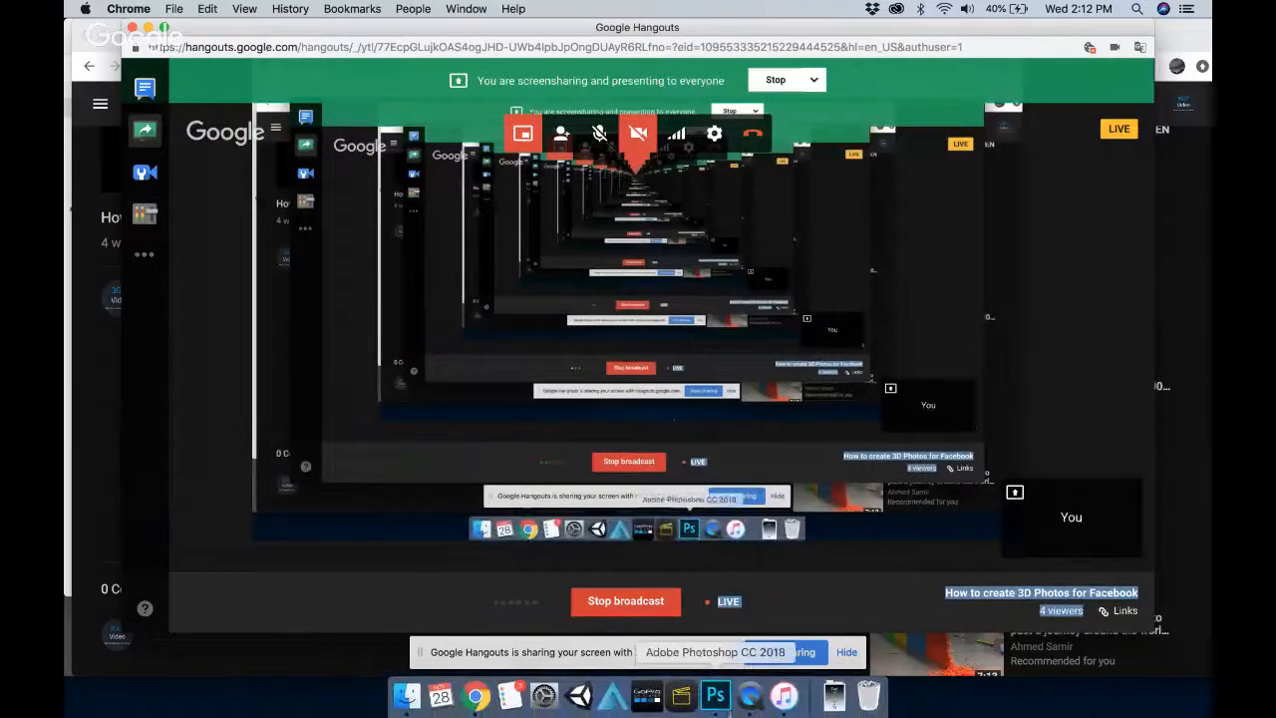
left_click(713, 698)
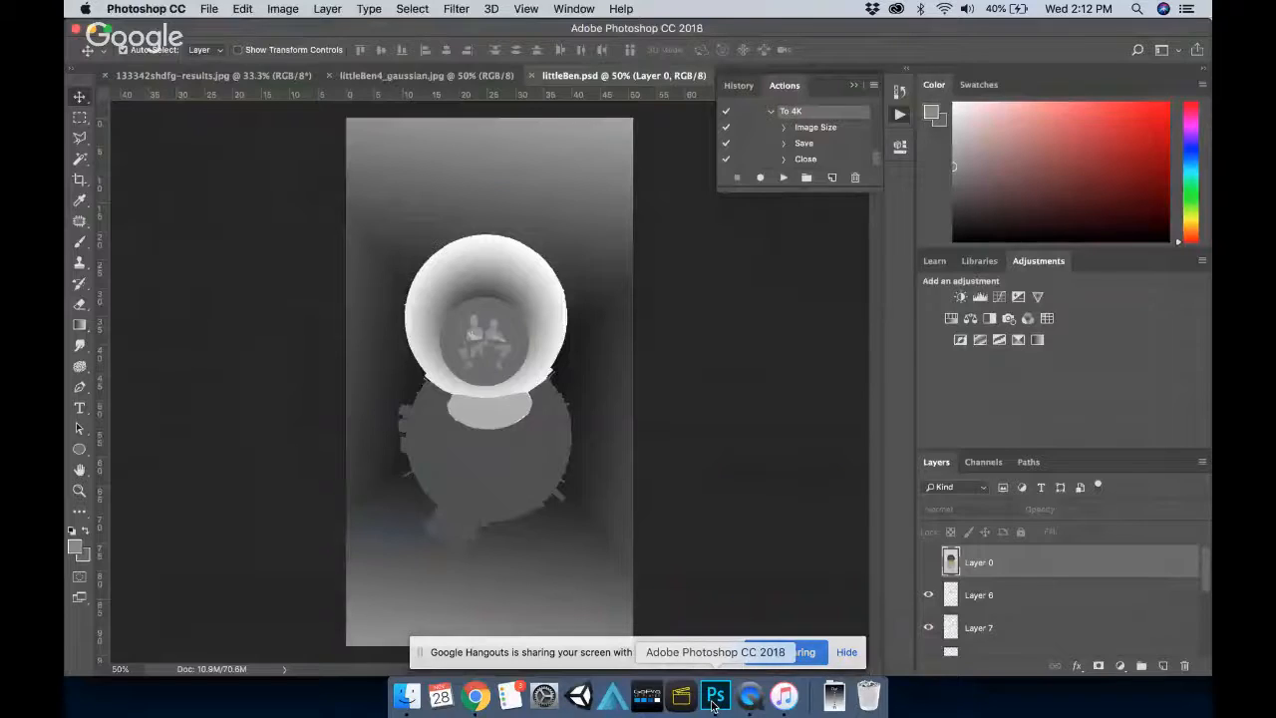
left_click(422, 80)
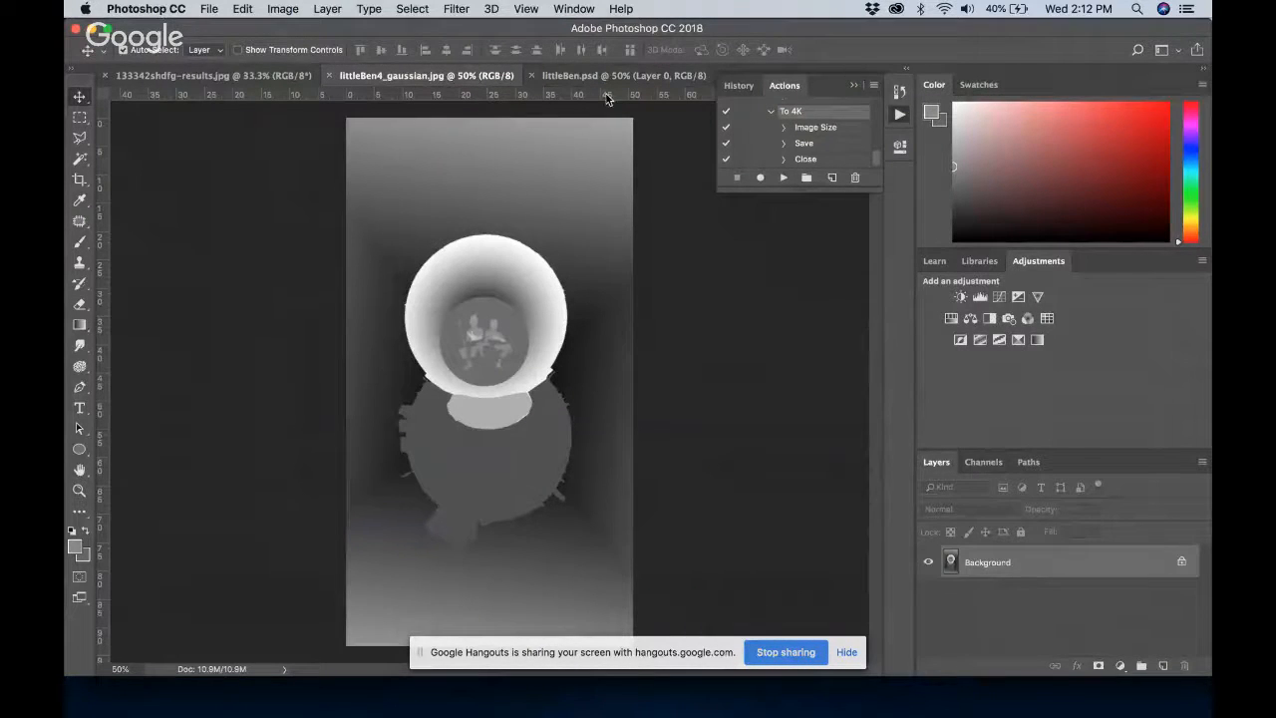
left_click(224, 77)
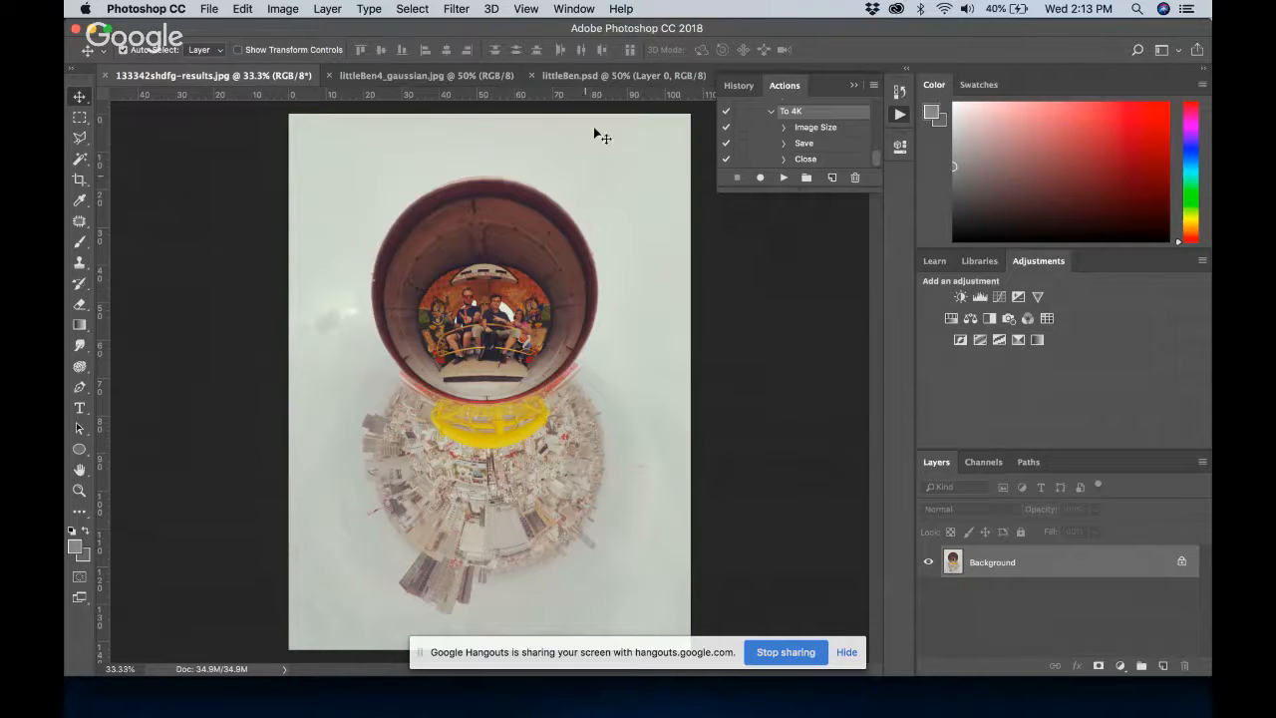
left_click(588, 75)
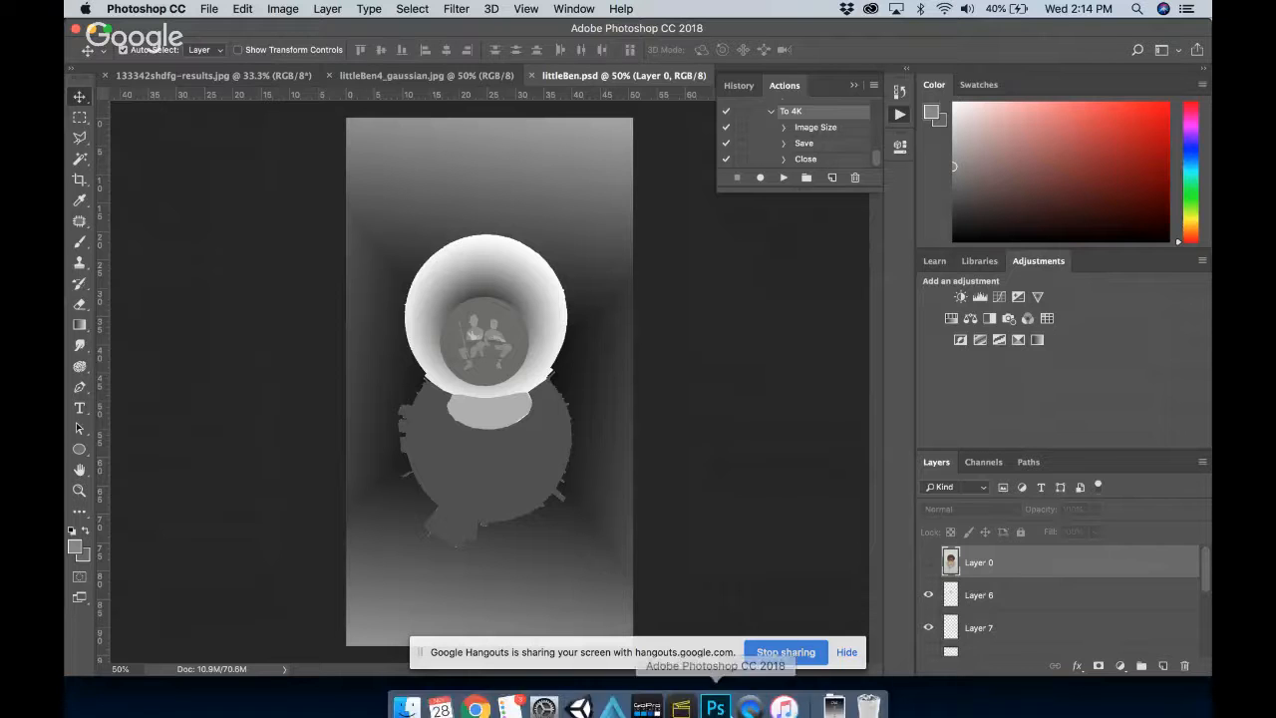
Reopen the group chat in the Google Hangouts broadcast and return to littleBen.psd in Photoshop
key("ctrl+Up")
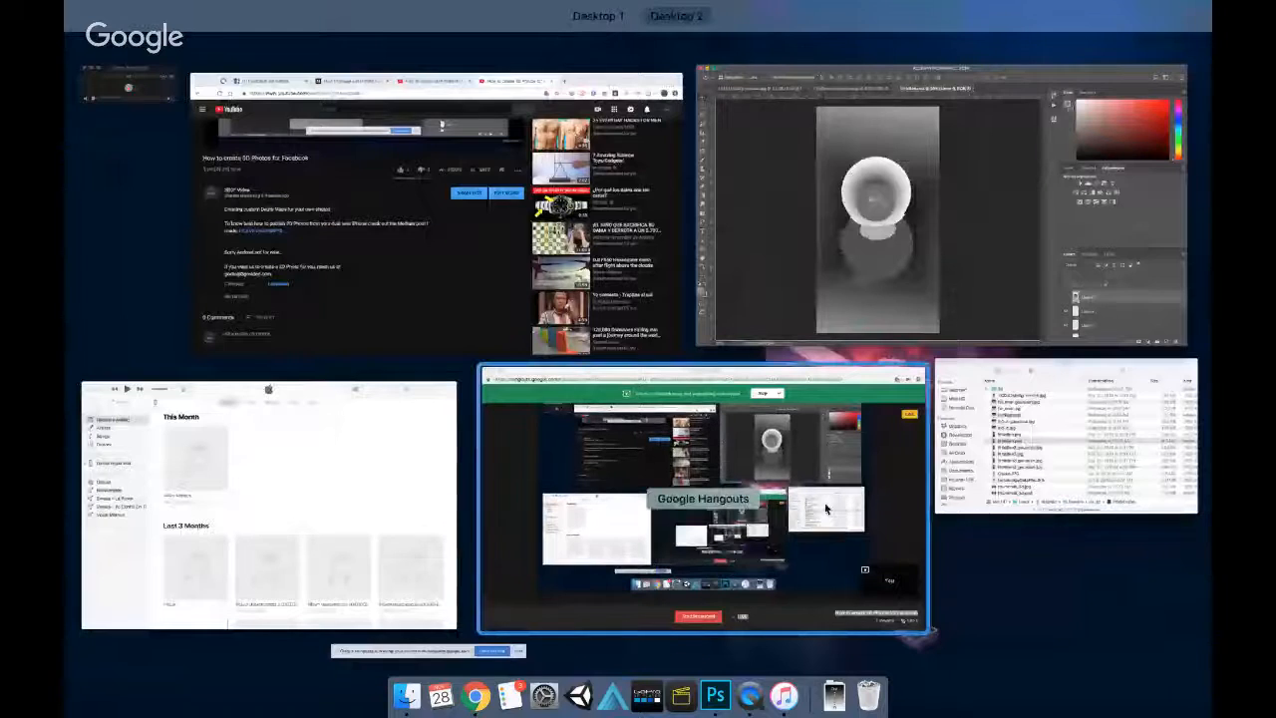
left_click(868, 613)
left_click(935, 606)
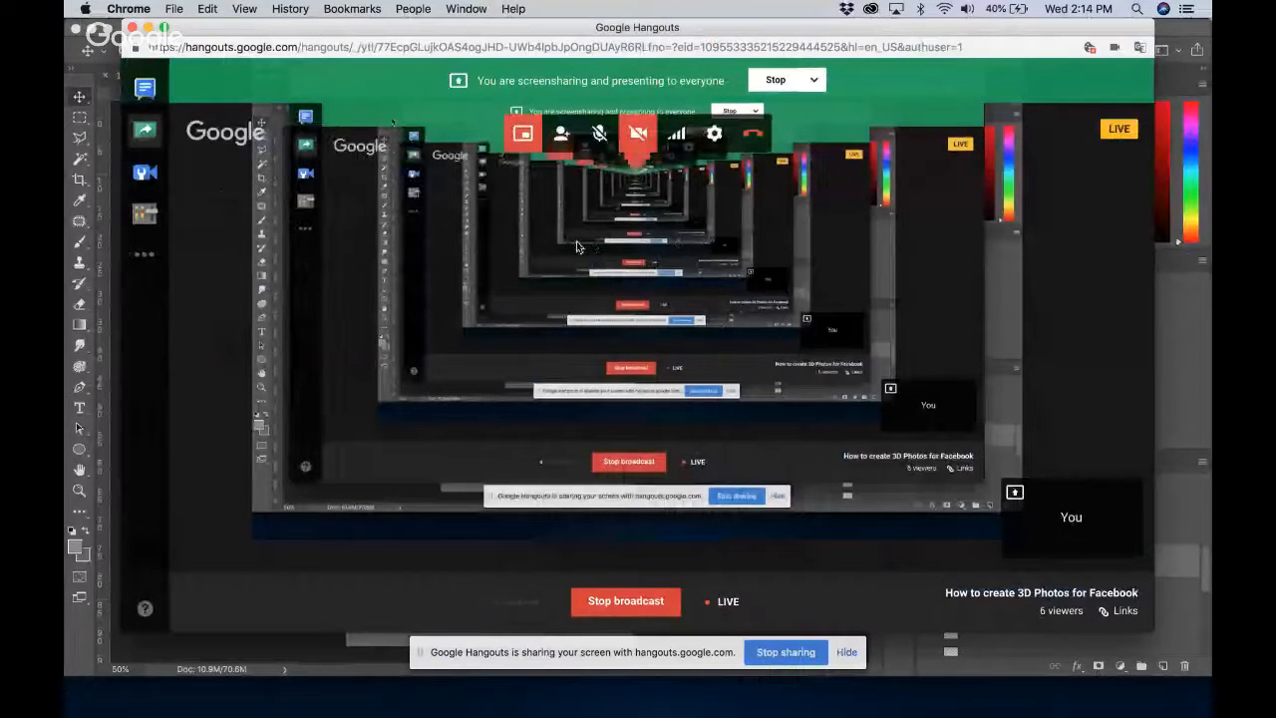
left_click(149, 100)
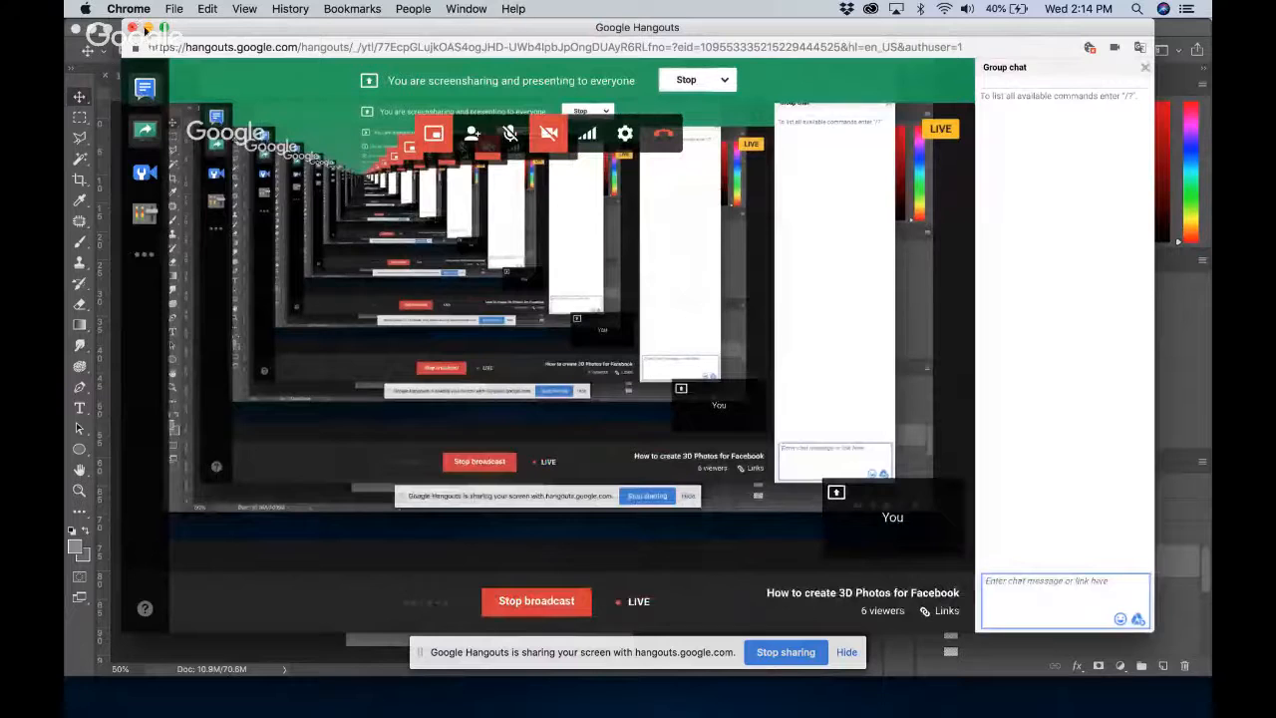
left_click(227, 657)
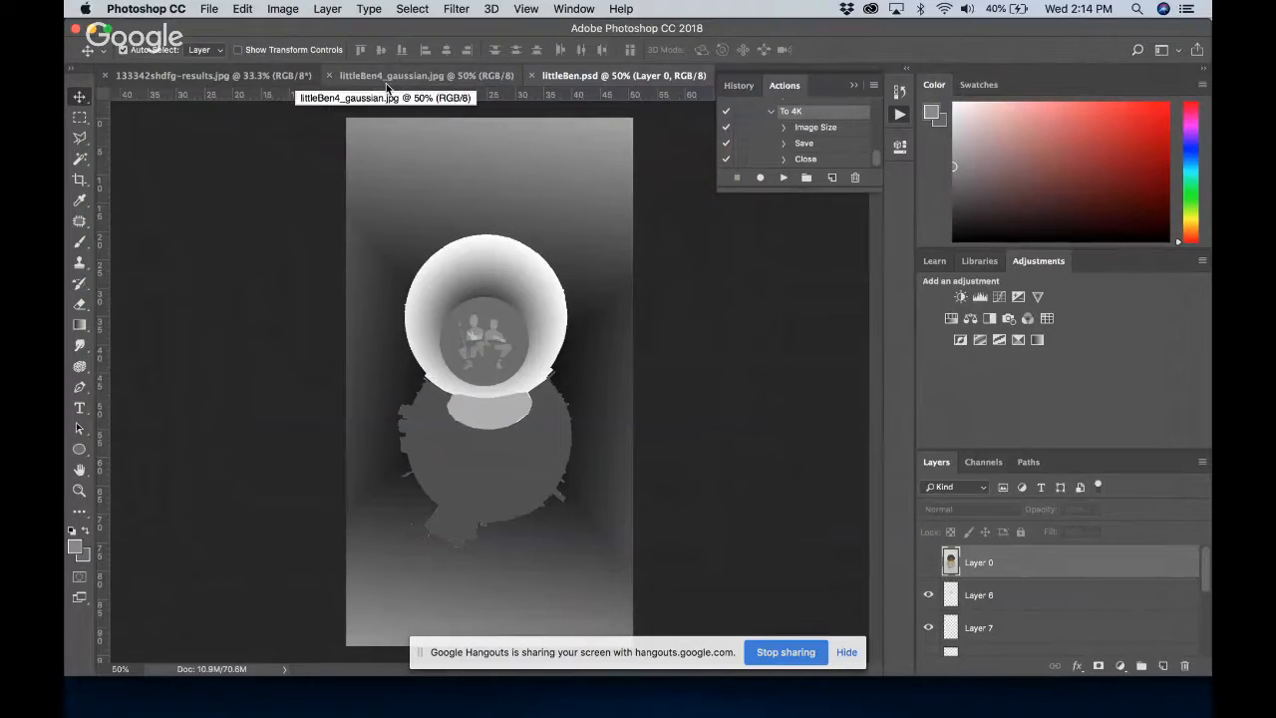
View littleBen4_gaussian.jpg and 133342shdfg-results.jpg, close littleBen4_gaussian.jpg and return to littleBen.psd
left_click(385, 83)
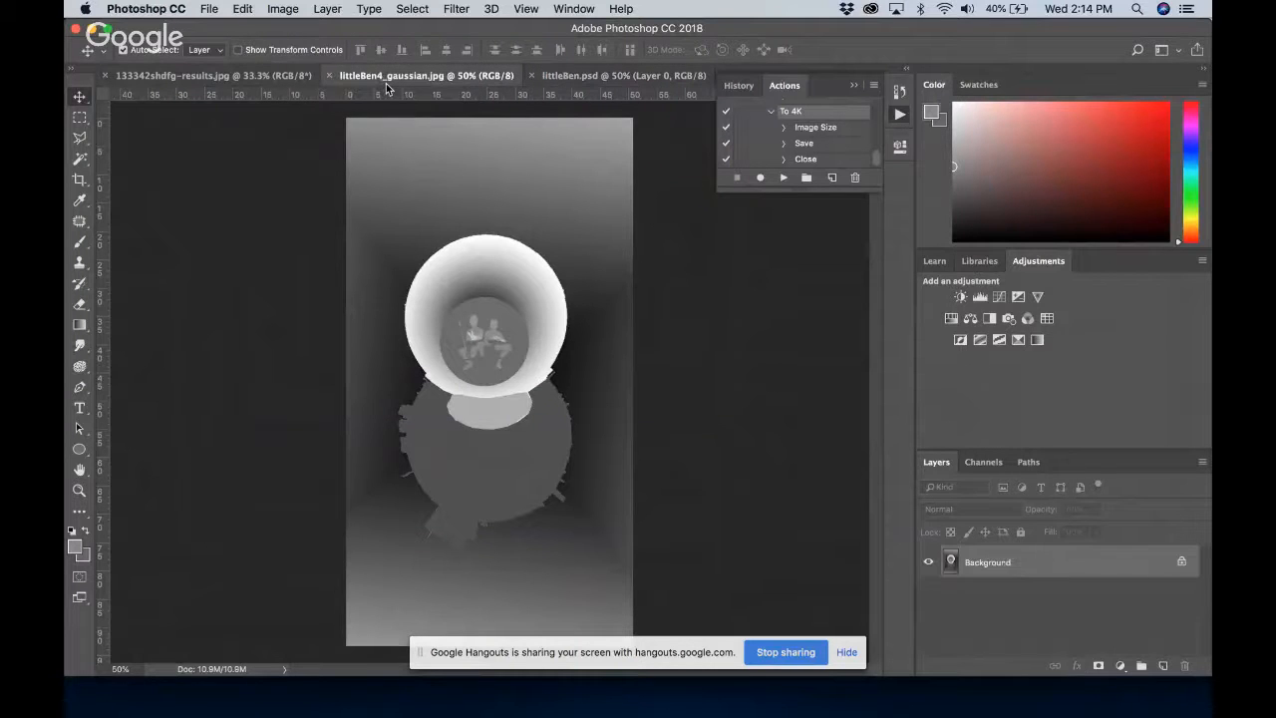
left_click(272, 79)
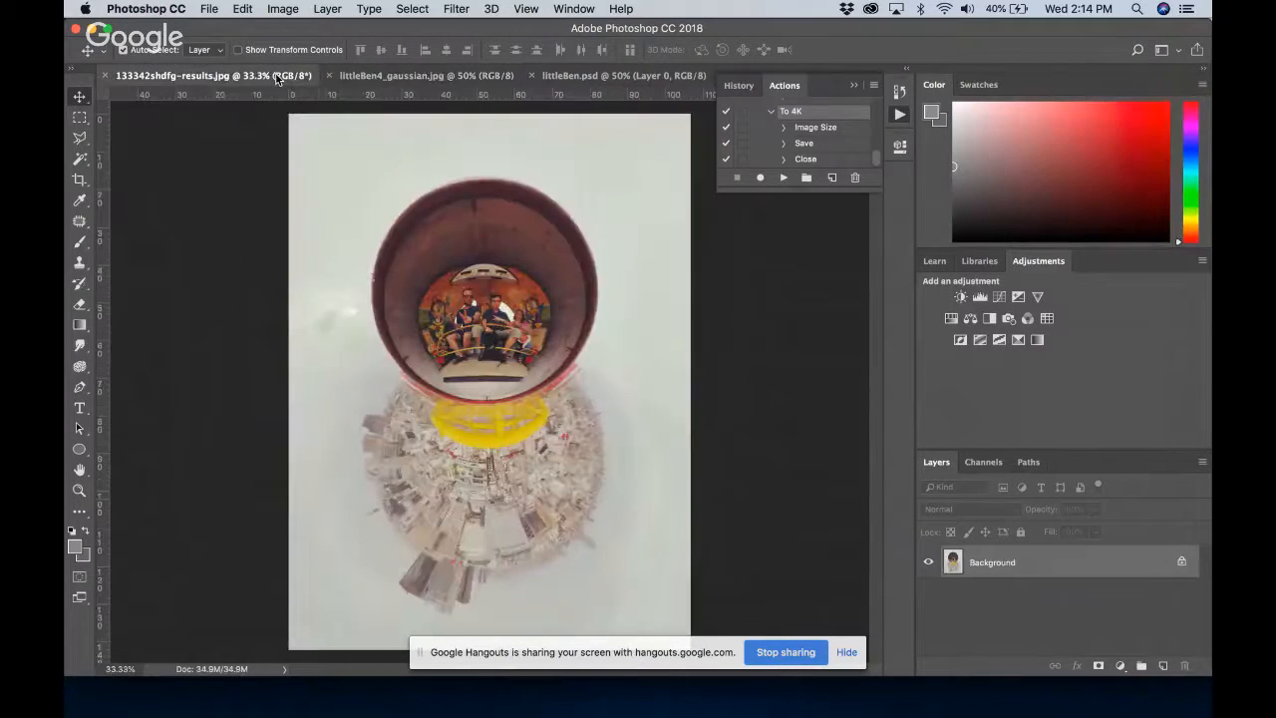
left_click(330, 76)
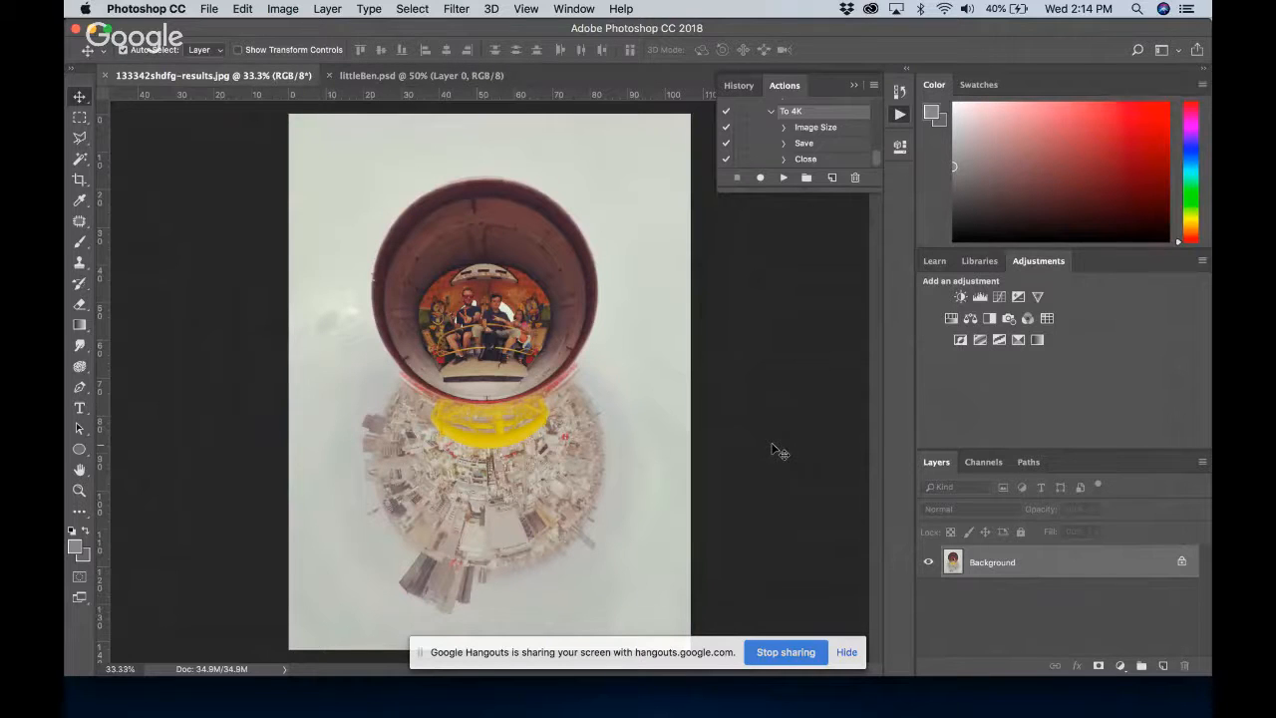
left_click(470, 77)
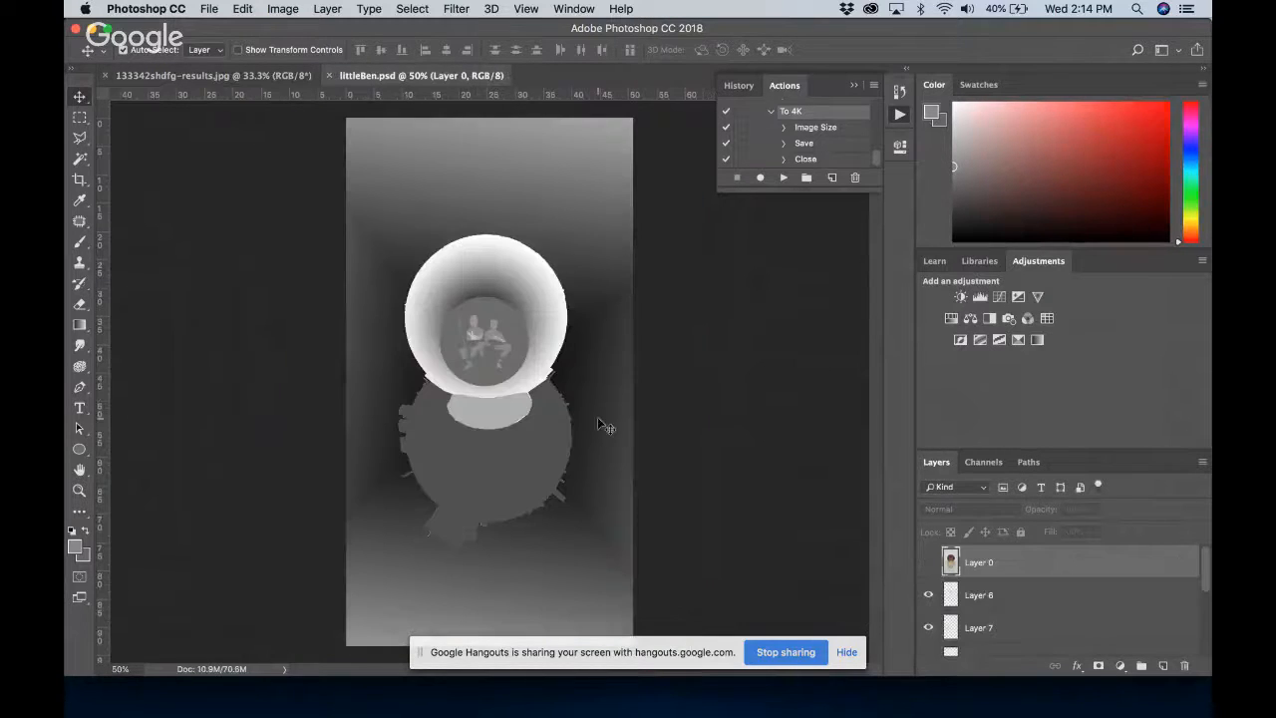
Show the Layer 0 photo over the depth map, move the screen-sharing notice below the canvas, and hide Layer 0 again
left_click(928, 562)
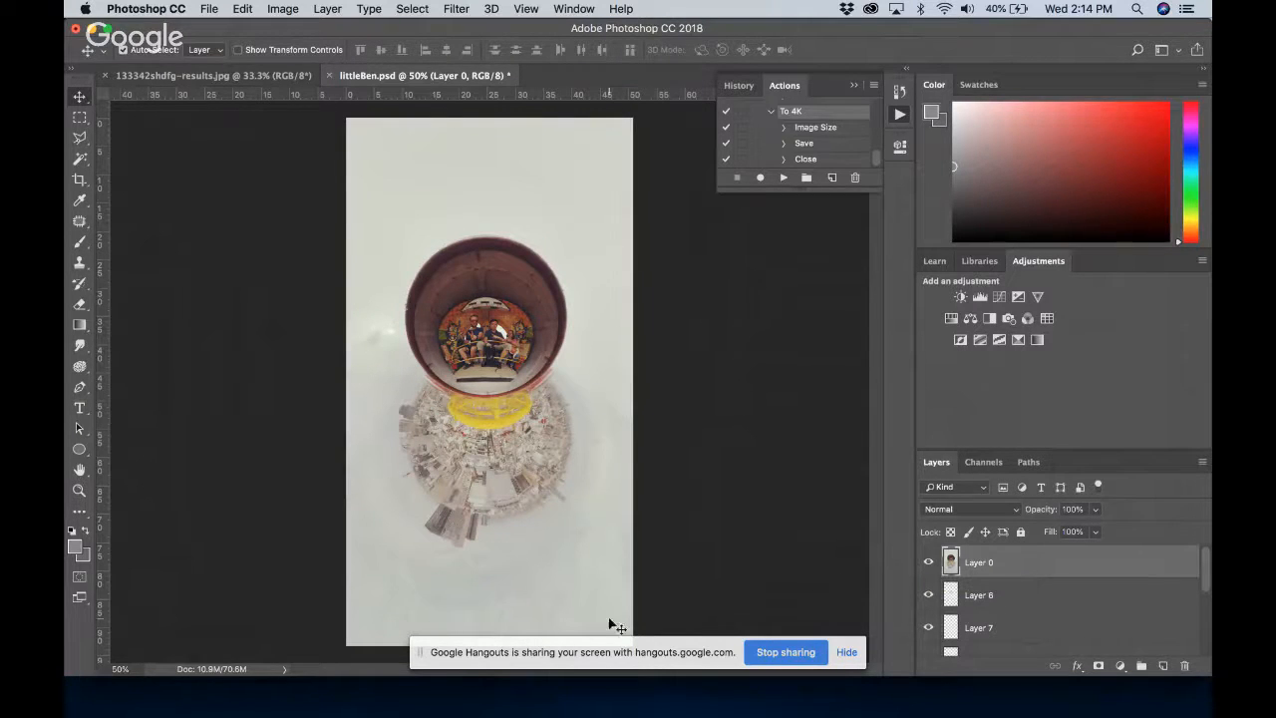
left_click_drag(426, 657, 425, 710)
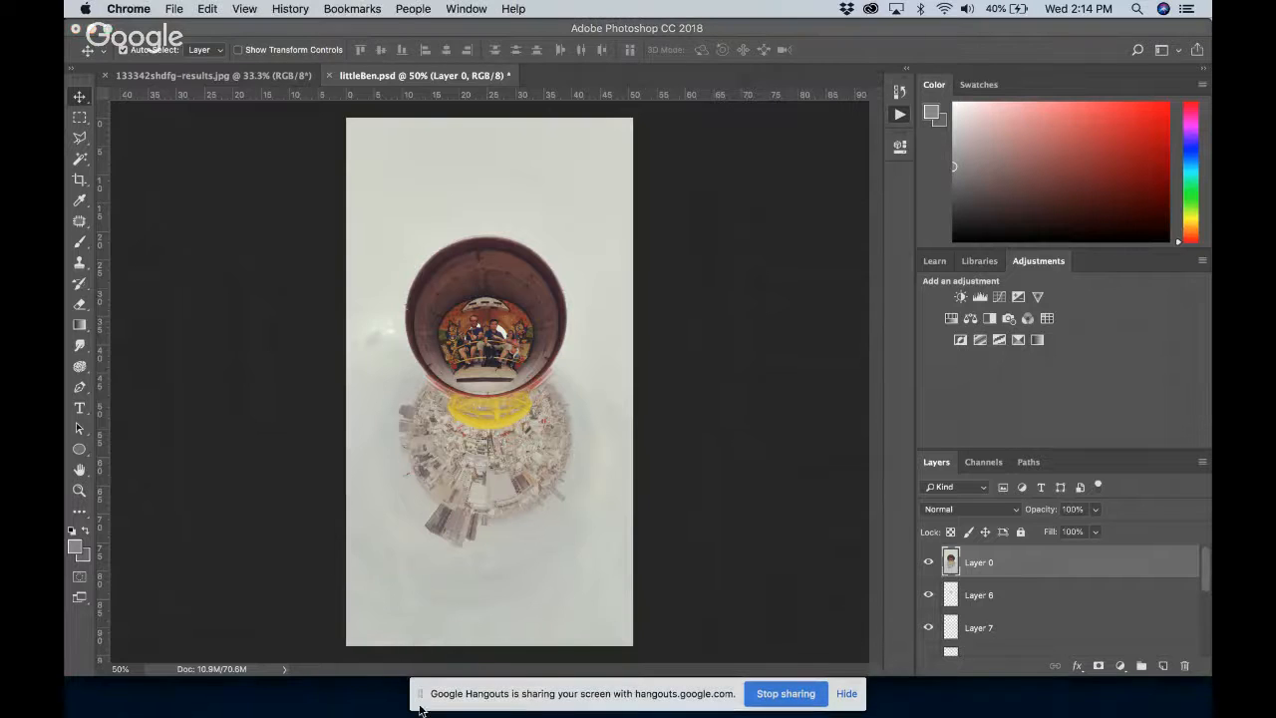
left_click(927, 562)
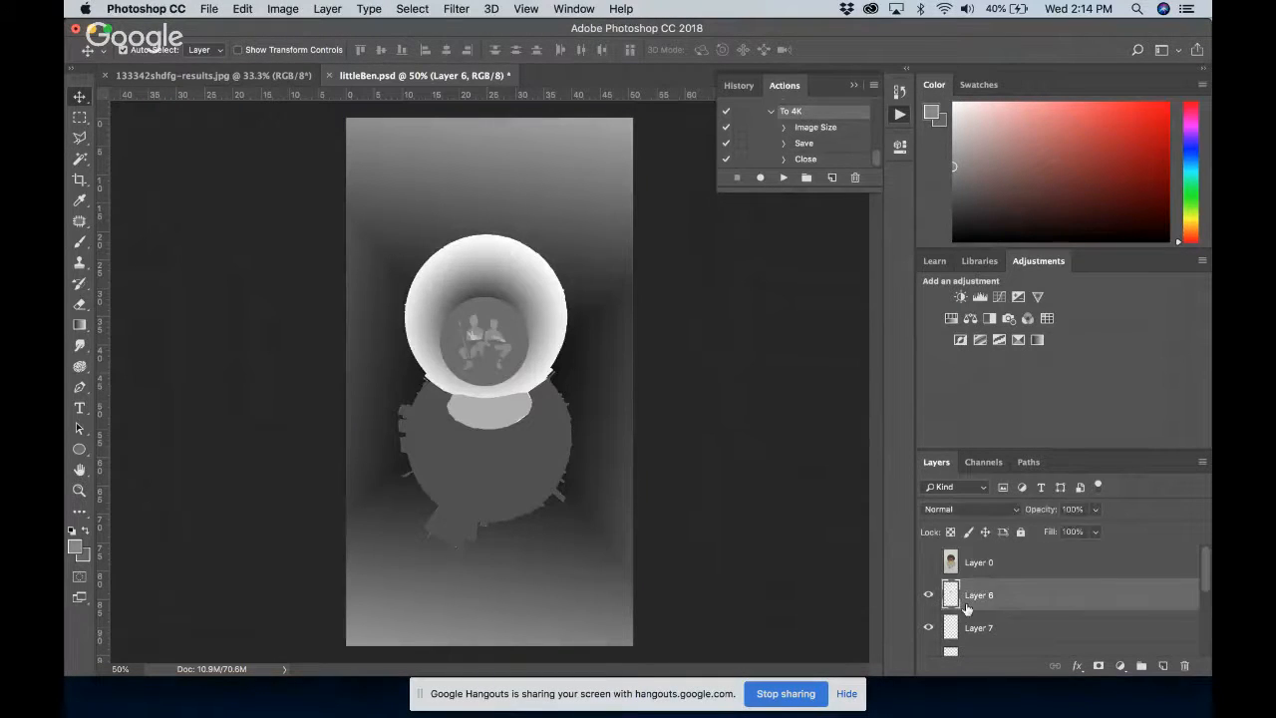
Toggle Layer 6 to compare the depth map with and without the people, leave it hidden, and show the Layer 0 photo
left_click(965, 606)
left_click(926, 595)
left_click(926, 595)
left_click(926, 595)
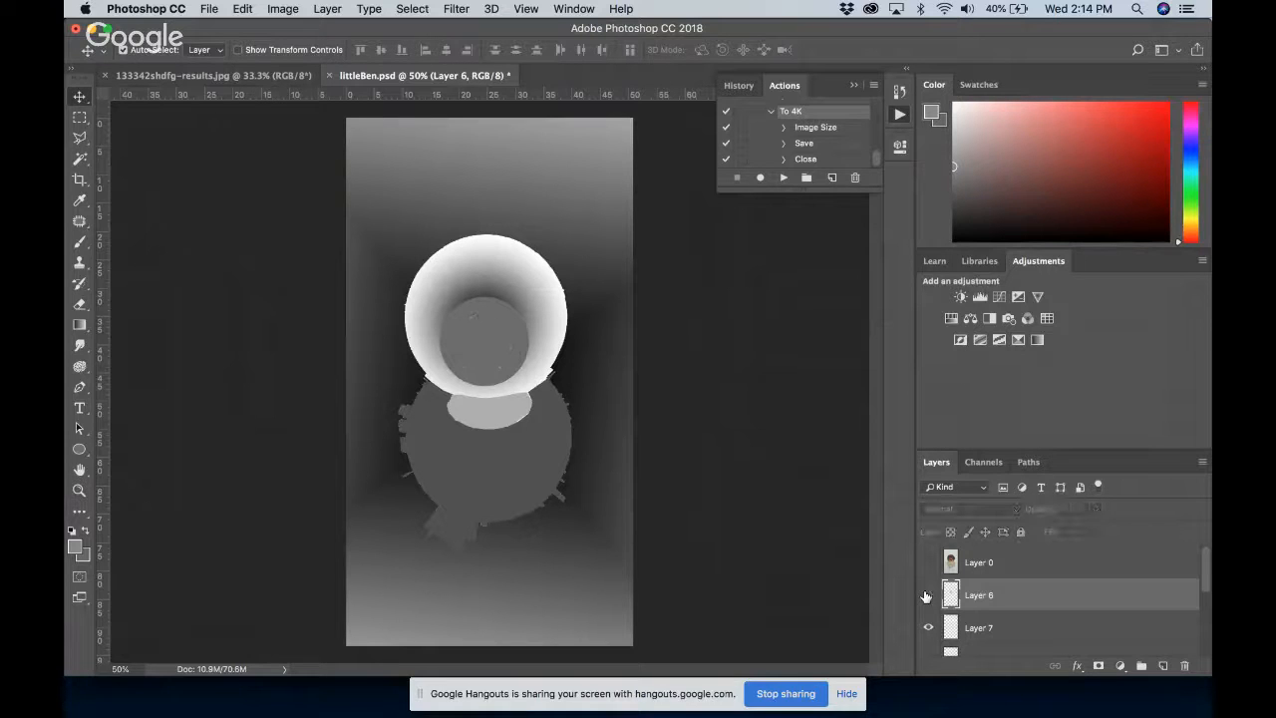
left_click(928, 563)
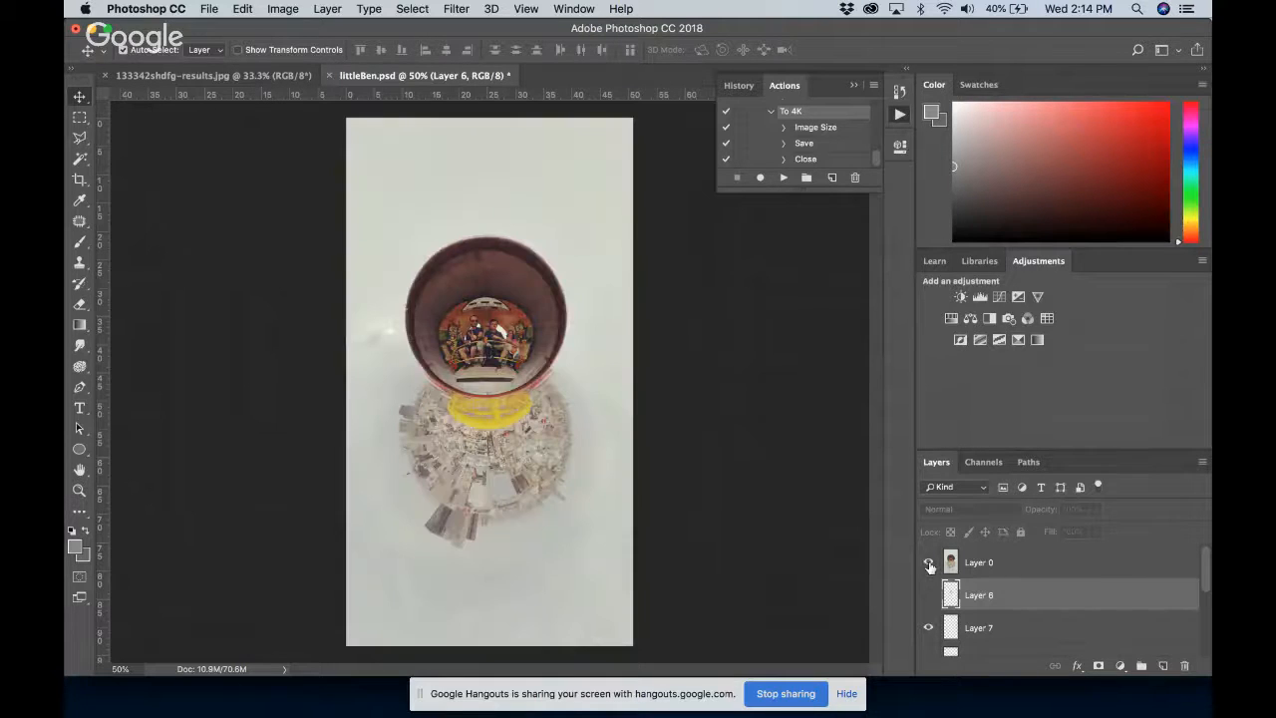
Outline the head and torso of the man seated in the middle as a selection with the Polygonal Lasso Tool
left_click(83, 144)
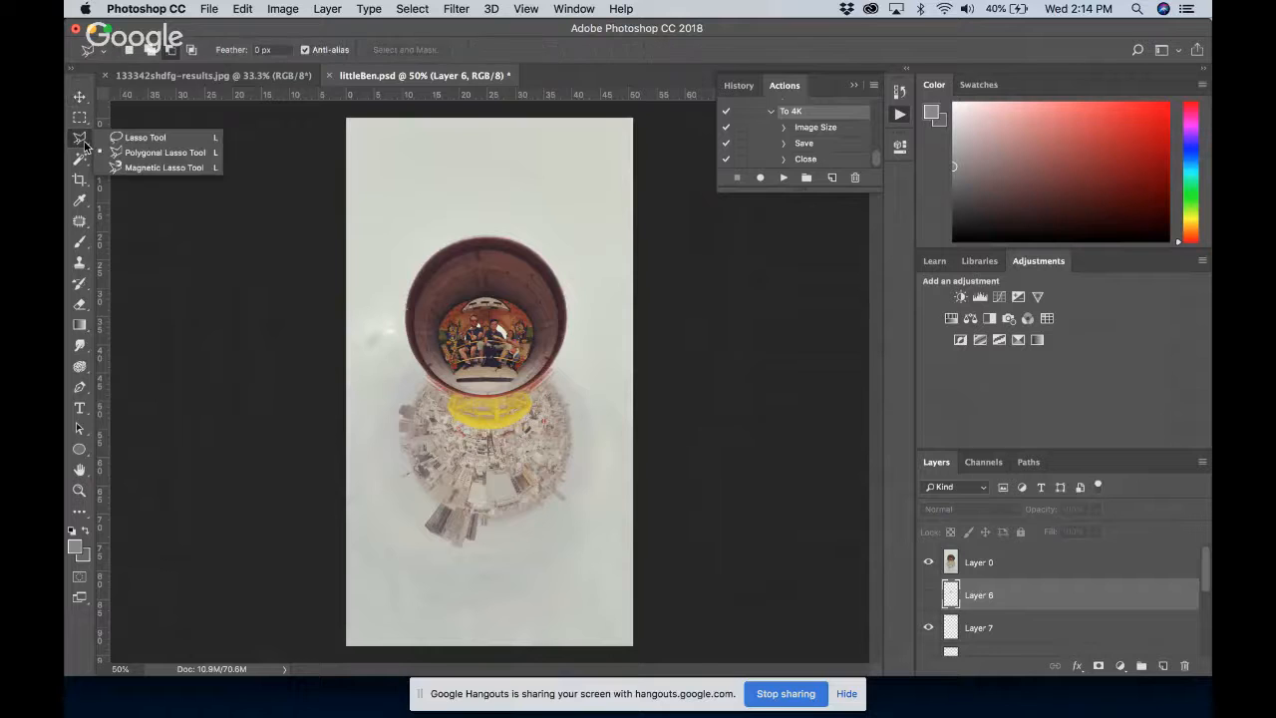
left_click(141, 139)
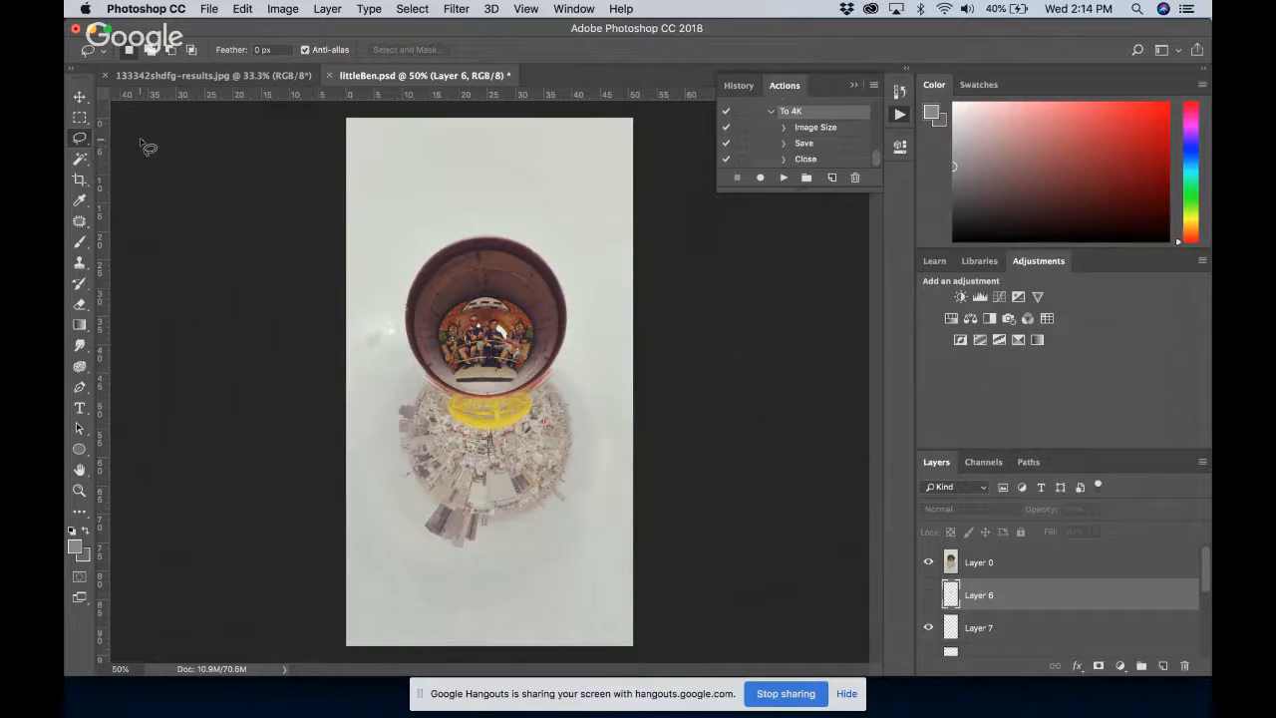
key("z")
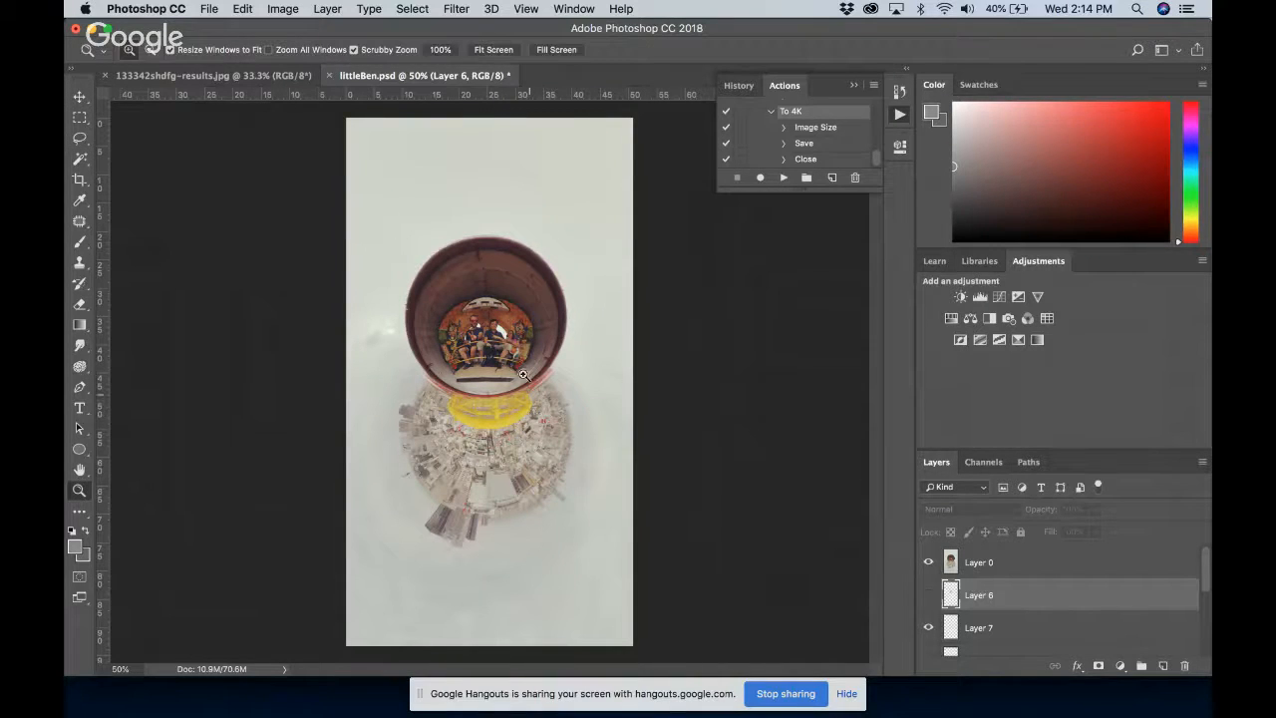
left_click_drag(466, 327, 581, 318)
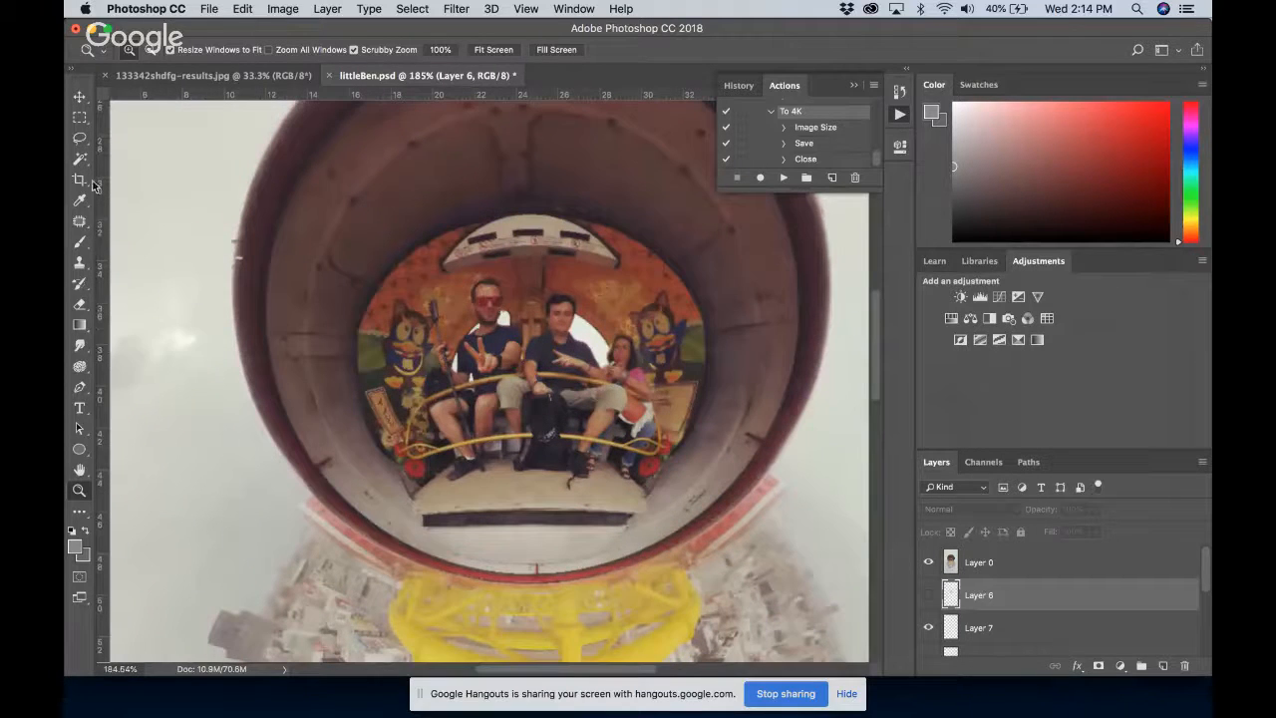
left_click(79, 139)
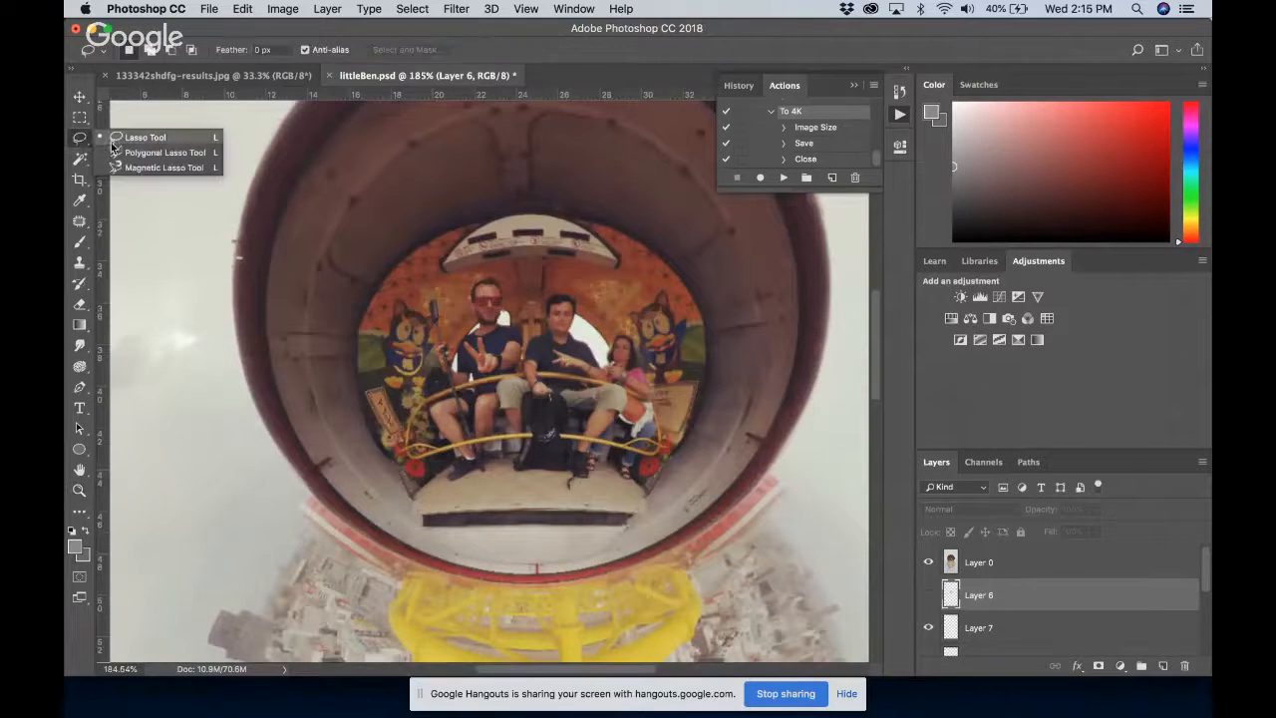
left_click(112, 140)
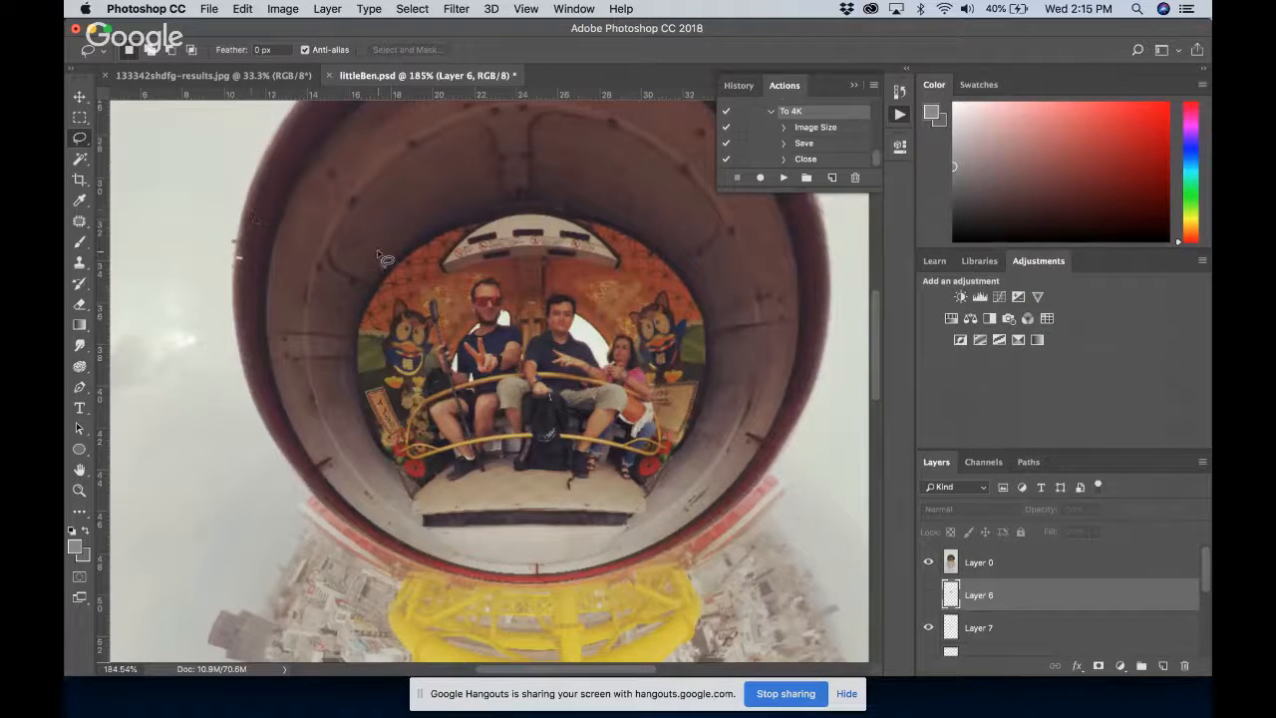
left_click(83, 149)
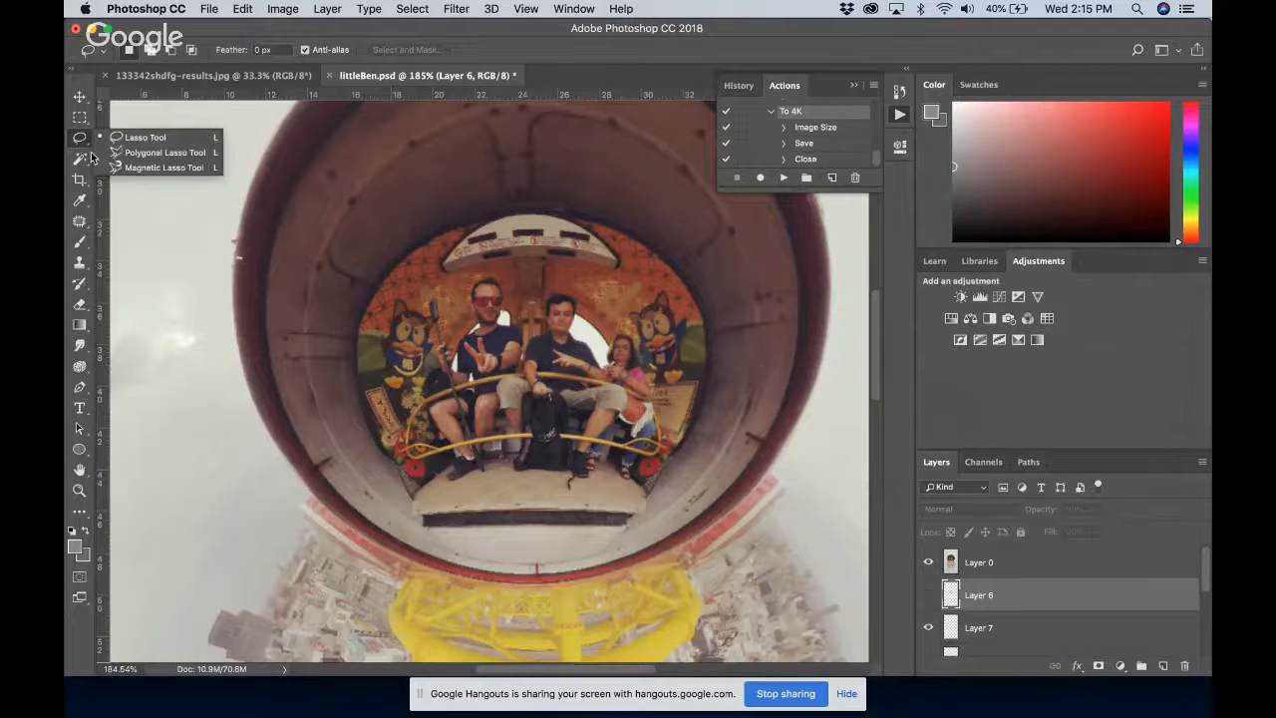
left_click(115, 155)
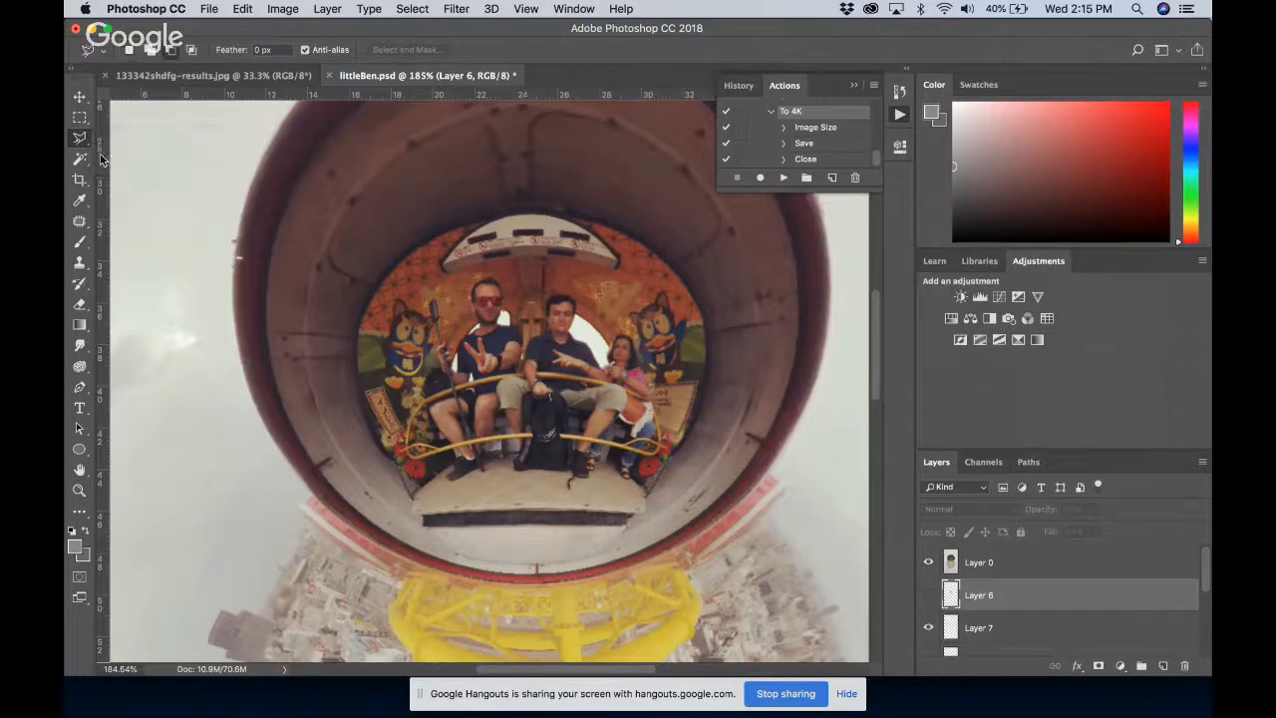
left_click(552, 296)
left_click(547, 301)
left_click(547, 314)
left_click(547, 324)
double_click(611, 379)
Add a new layer above Layer 0 and fill the selected head and torso with a black-to-white linear gradient, toggling the layer to compare
left_click(80, 328)
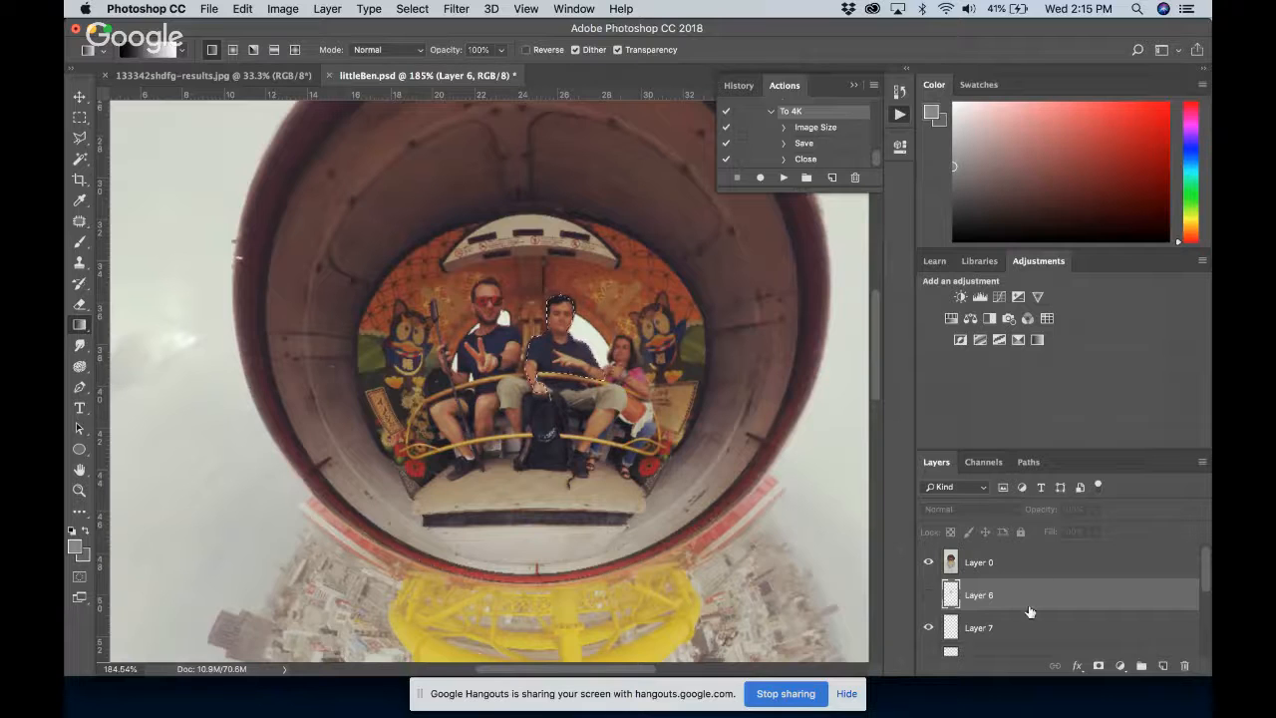
left_click(927, 595)
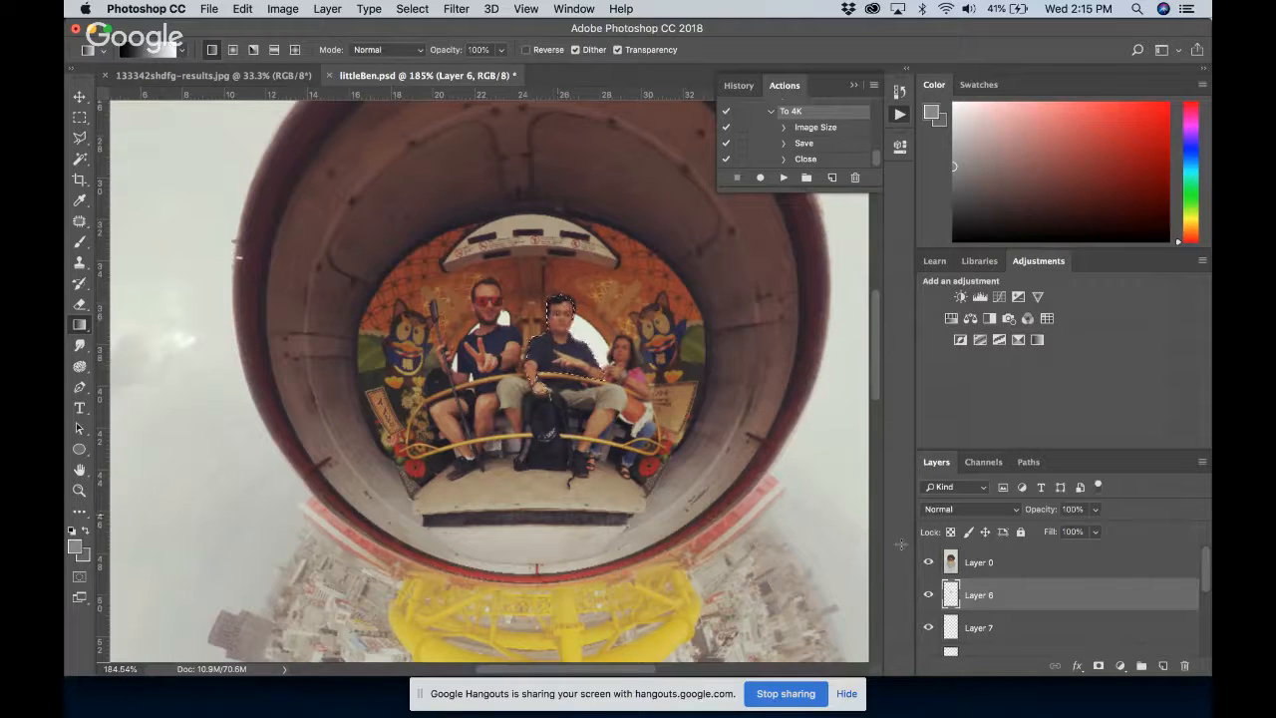
left_click(1163, 665)
left_click_drag(1026, 594, 1005, 571)
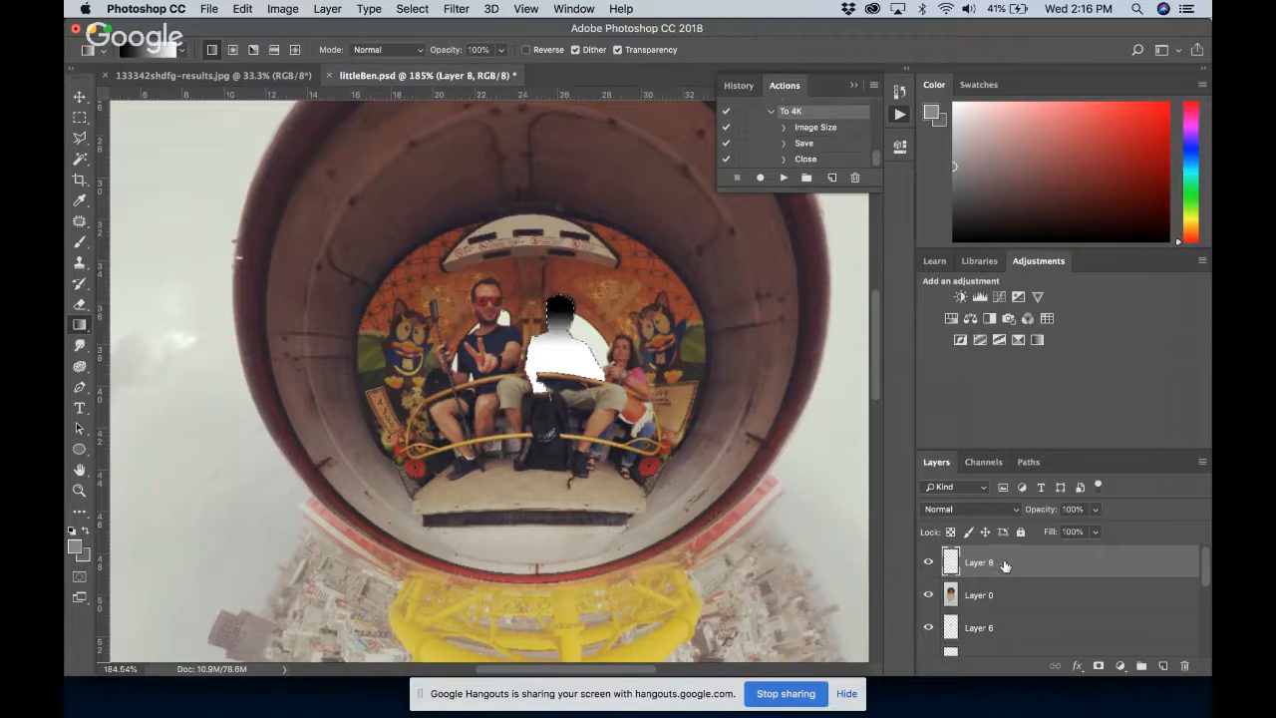
left_click(927, 564)
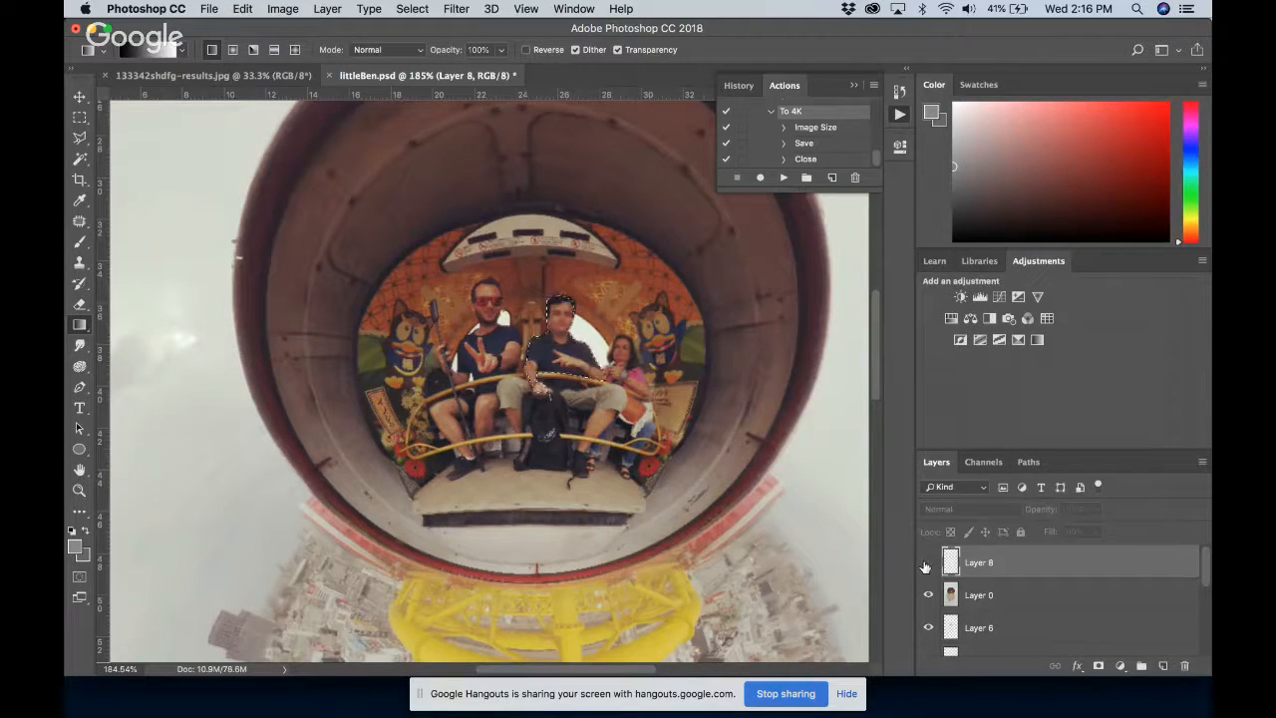
left_click(927, 565)
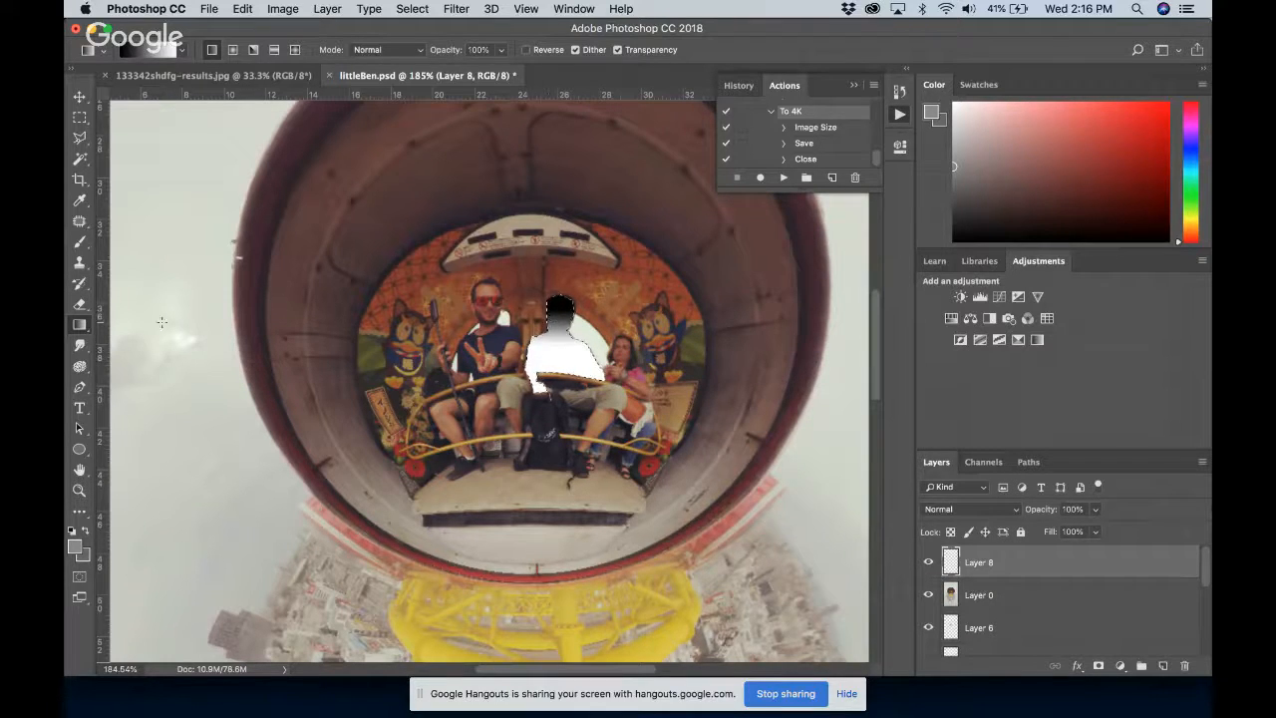
Look through the gradient presets and try the radial, angle and reflected gradient types before returning to linear
left_click(81, 333)
left_click(120, 322)
left_click(182, 50)
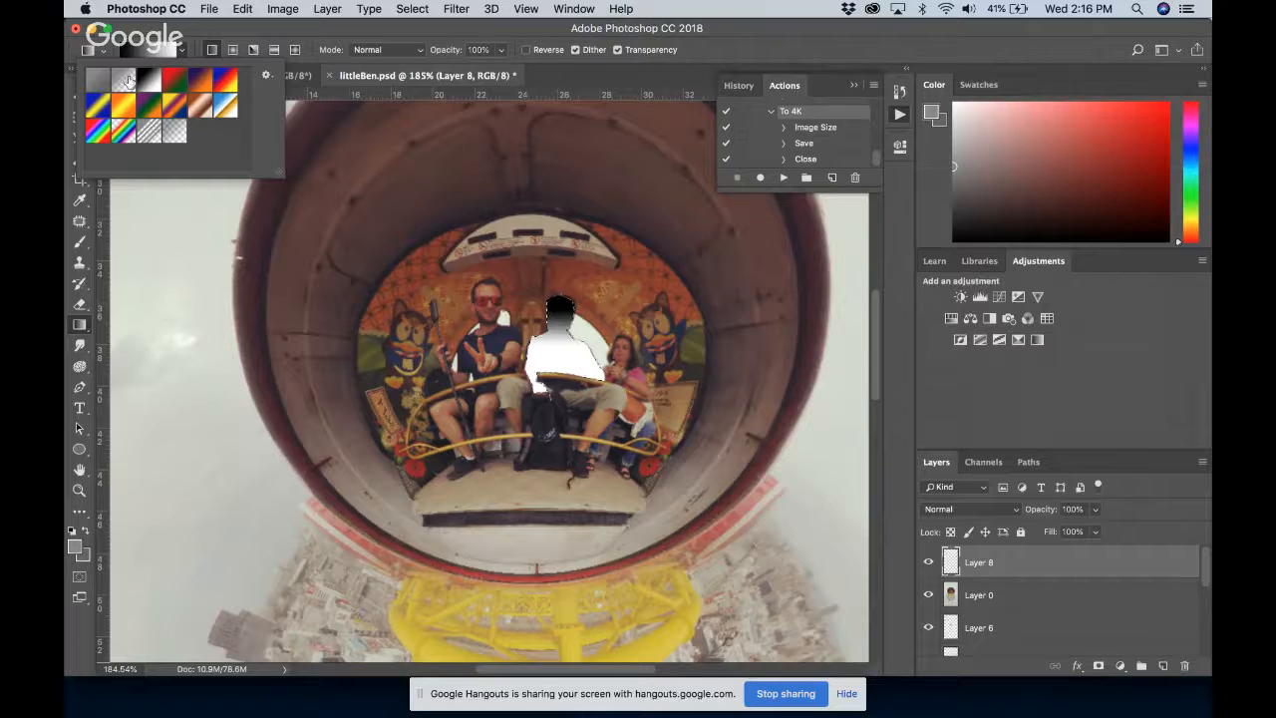
left_click(234, 50)
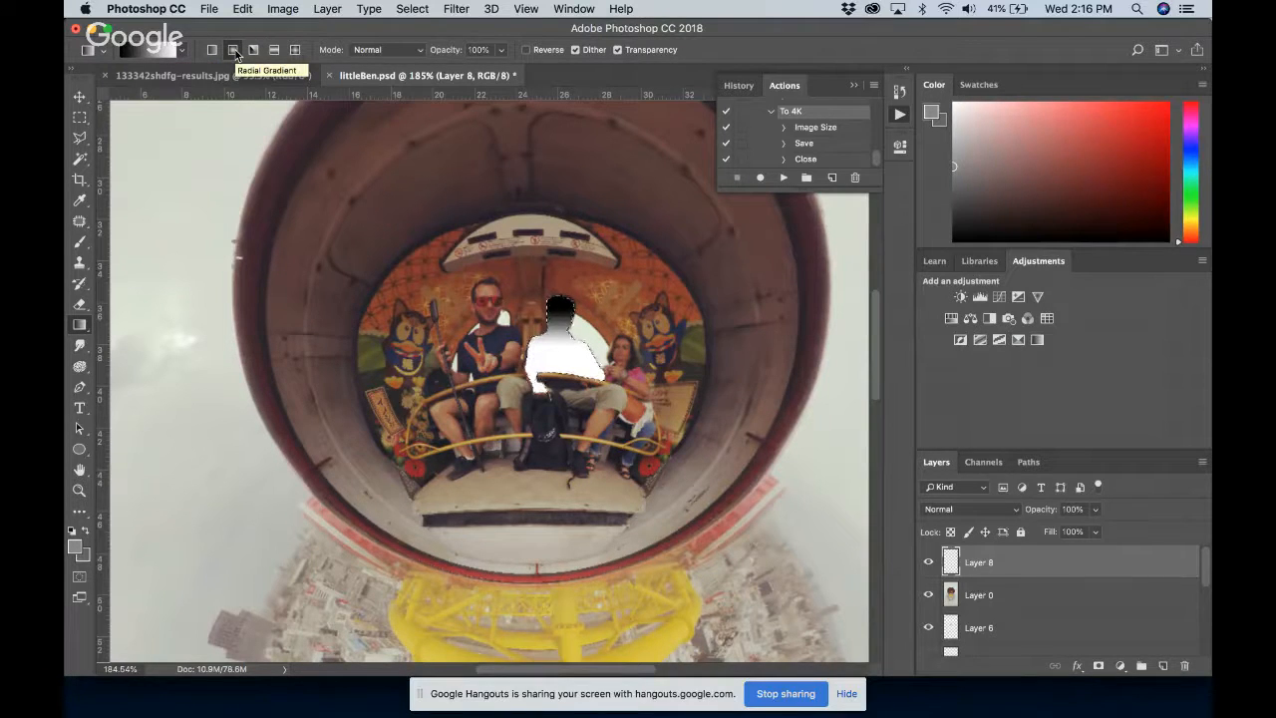
left_click(254, 50)
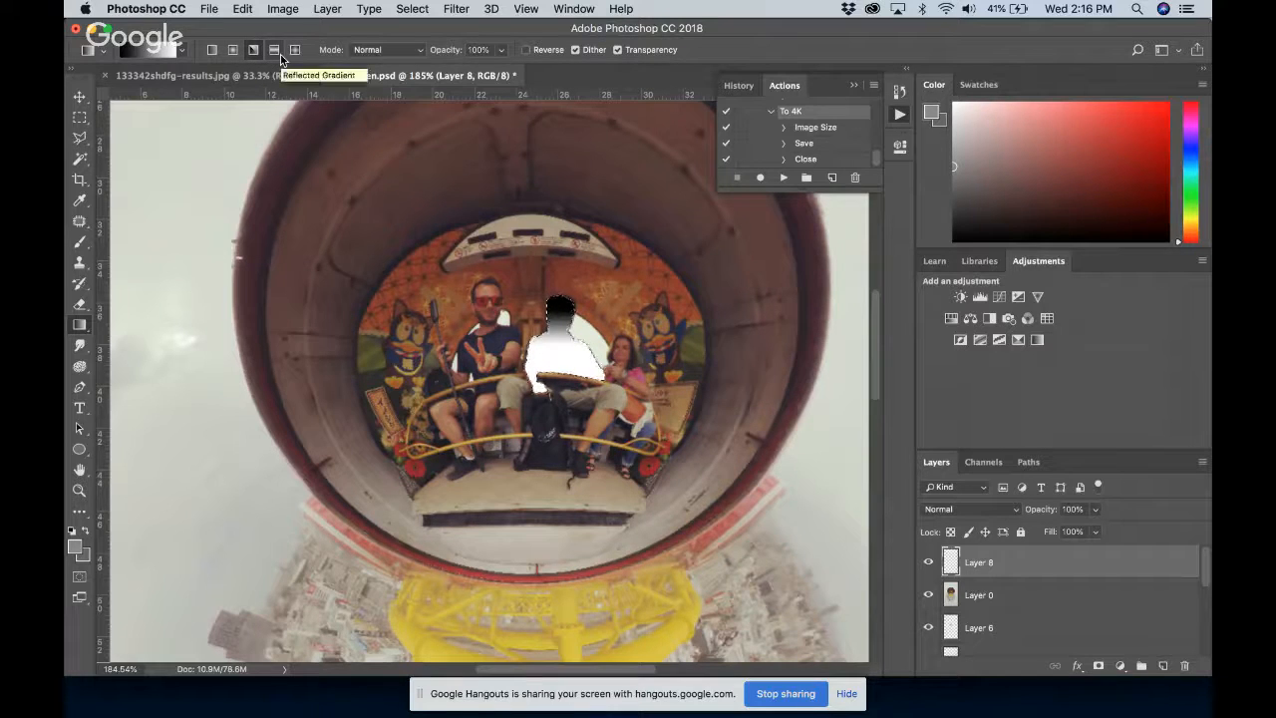
left_click(271, 52)
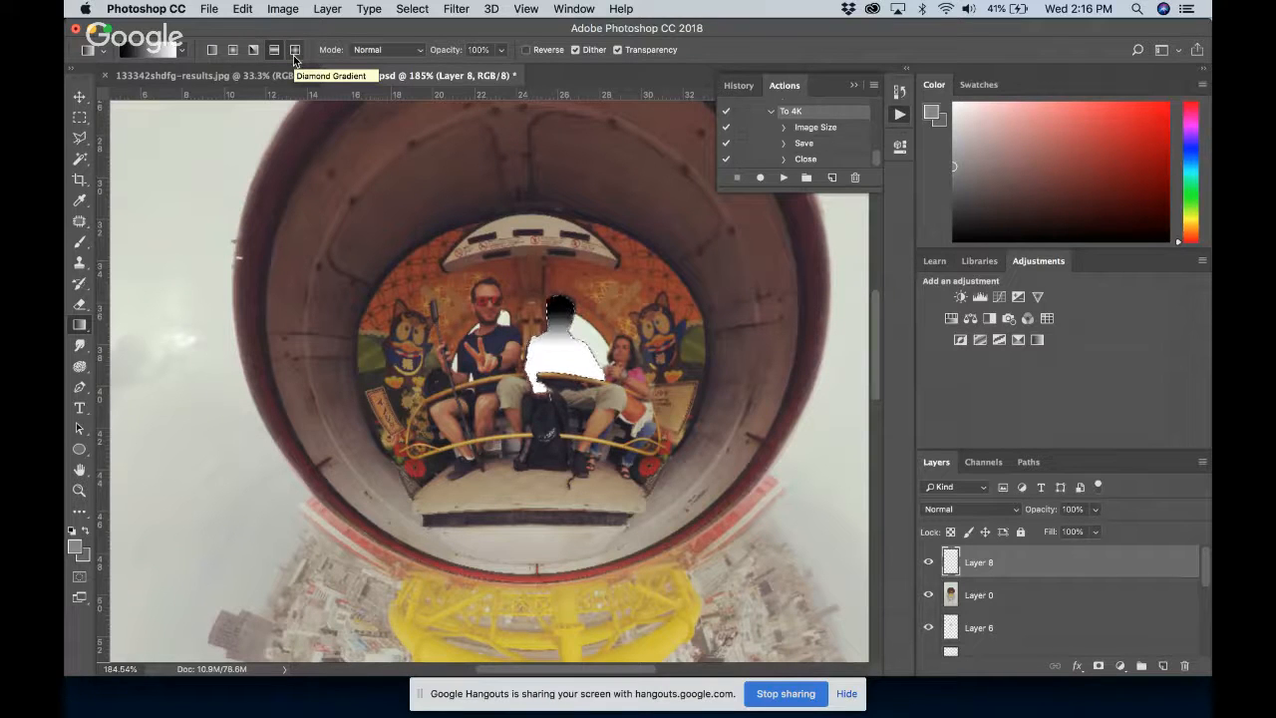
left_click(214, 54)
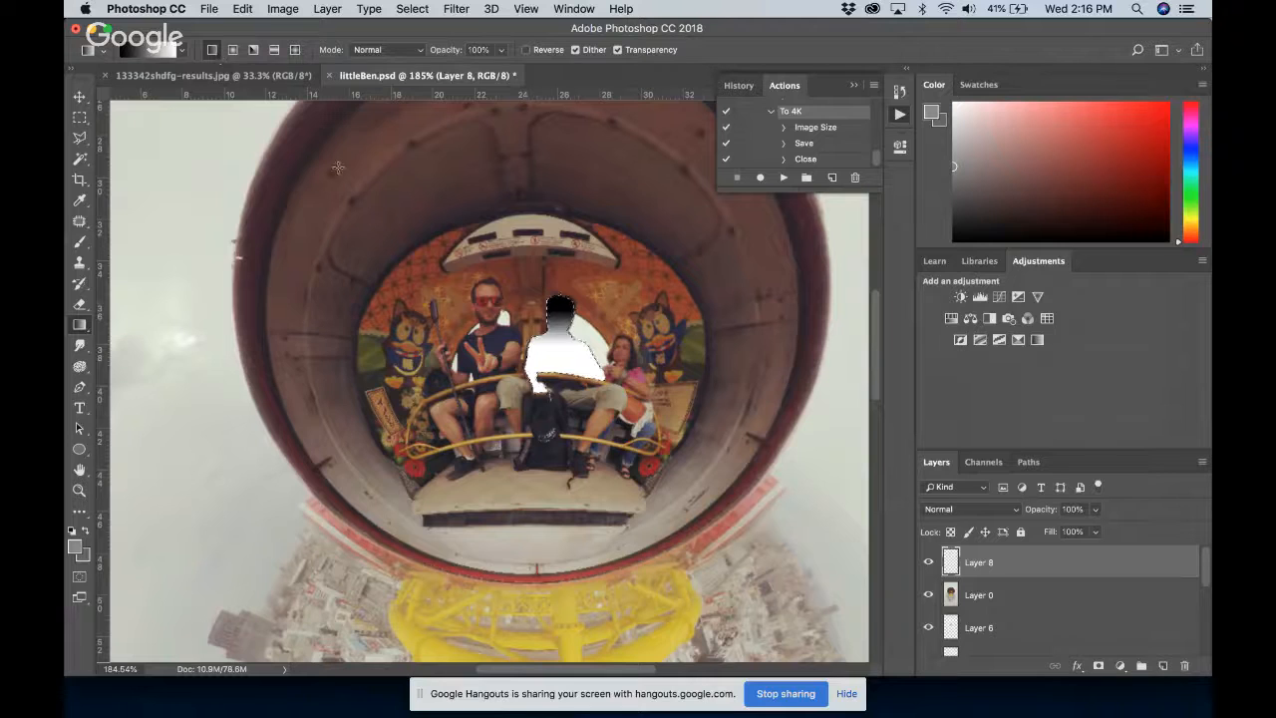
Refill the selection on Layer 8 with a black-to-white radial gradient centred on the man's chest
left_click(235, 55)
left_click(236, 58)
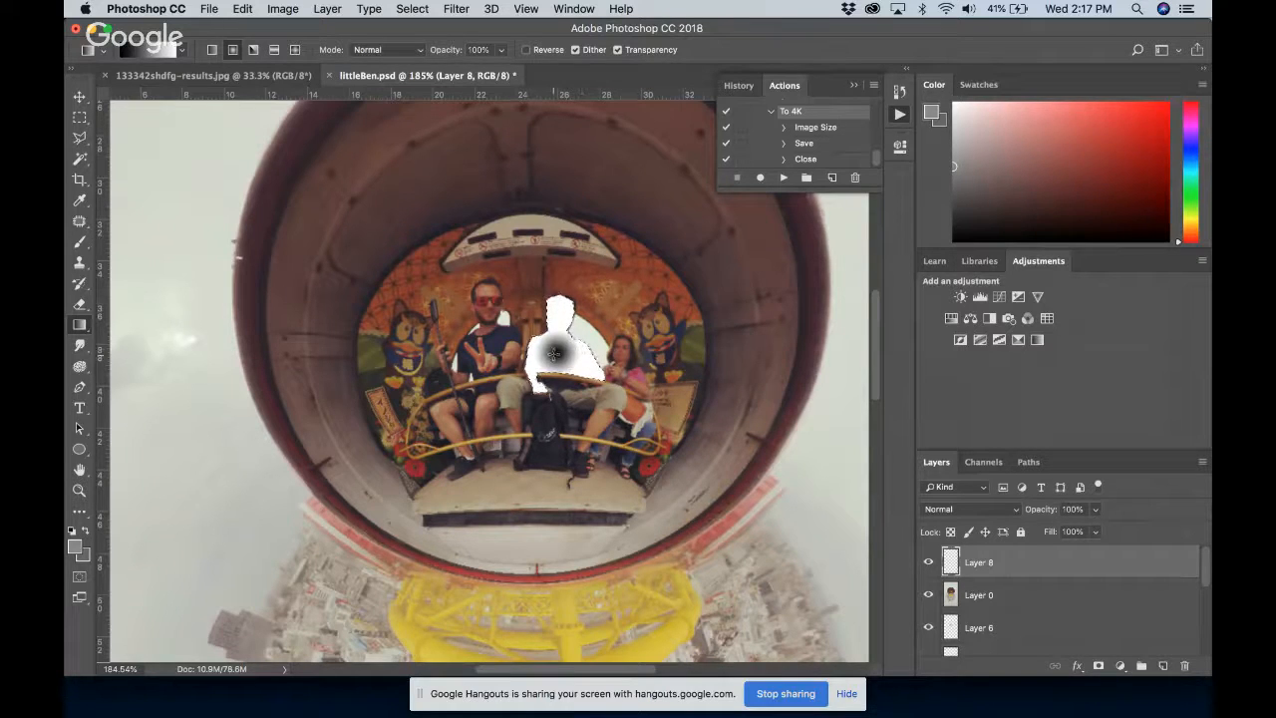
left_click_drag(615, 300, 615, 301)
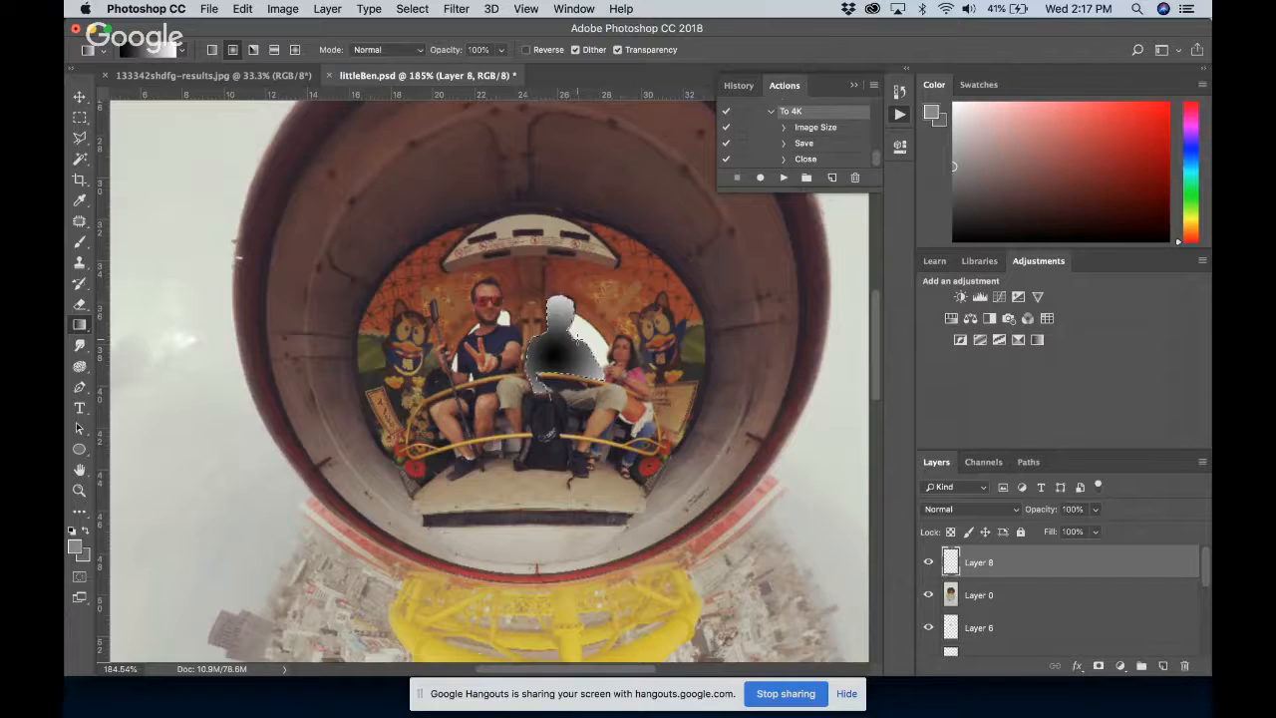
Hide the Layer 0 photo to display the whole depth map with the new gradient, and select that layer
key("super+0")
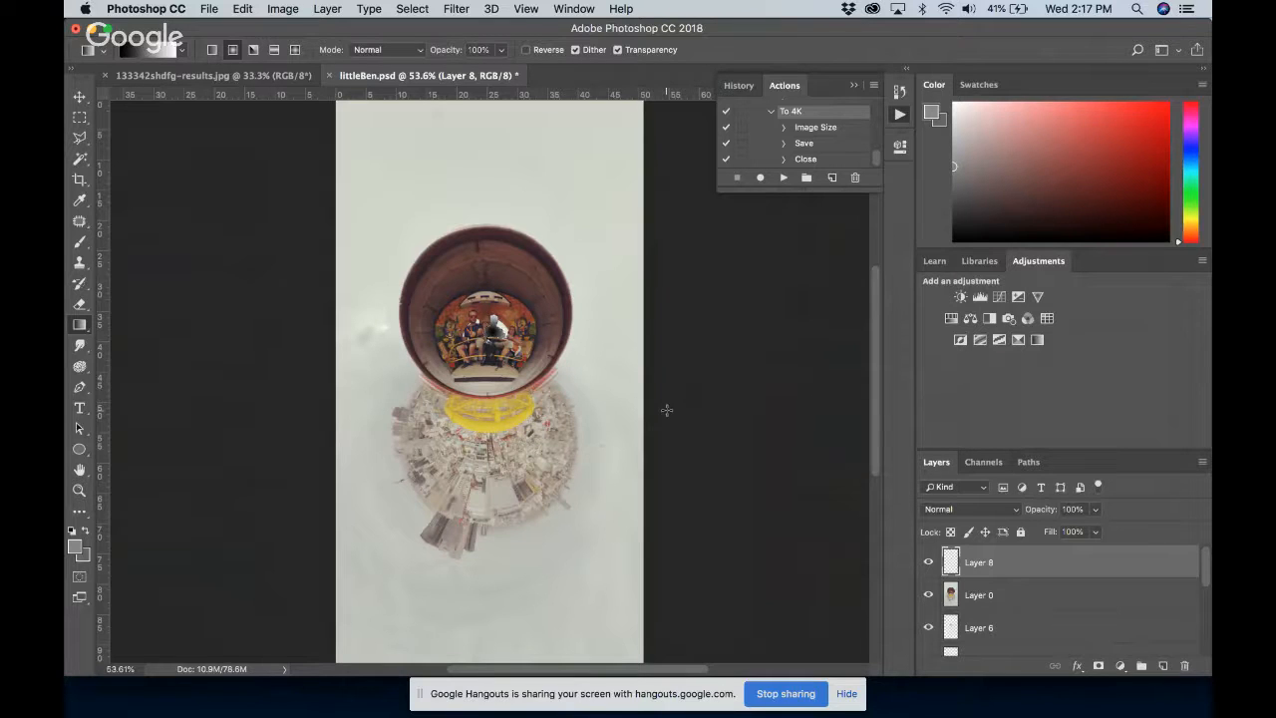
left_click(929, 596)
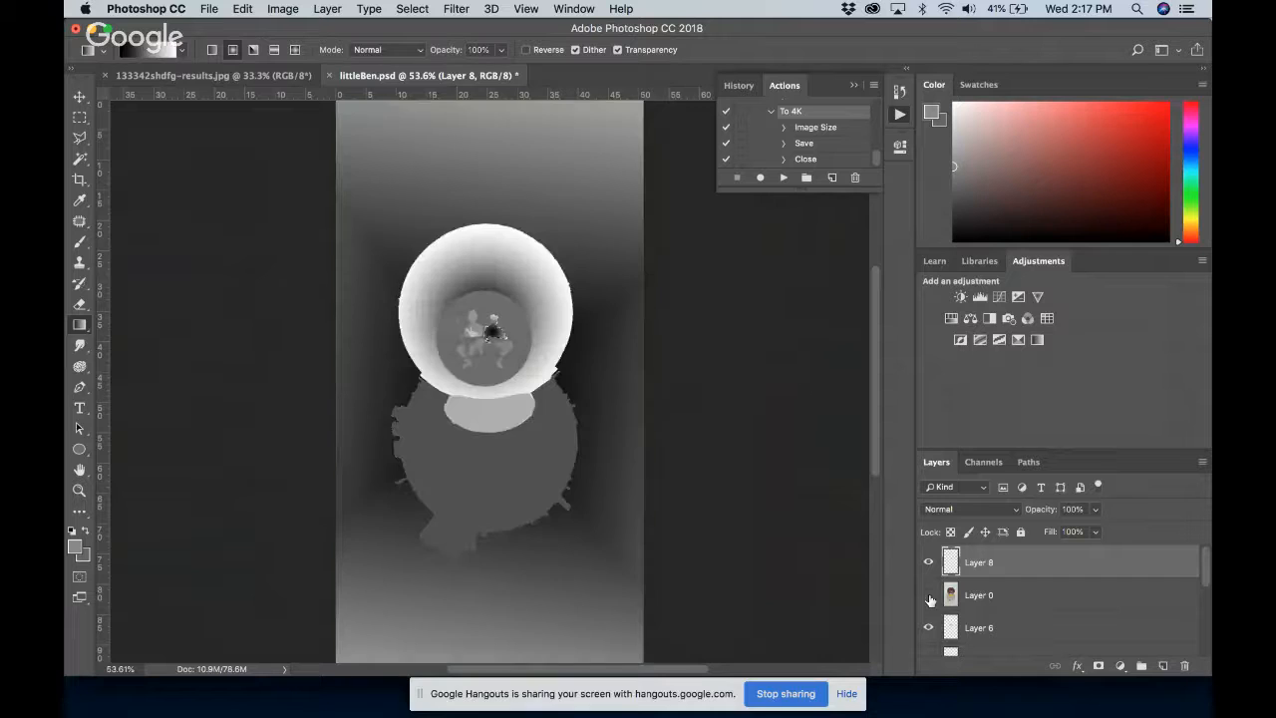
left_click(1009, 604)
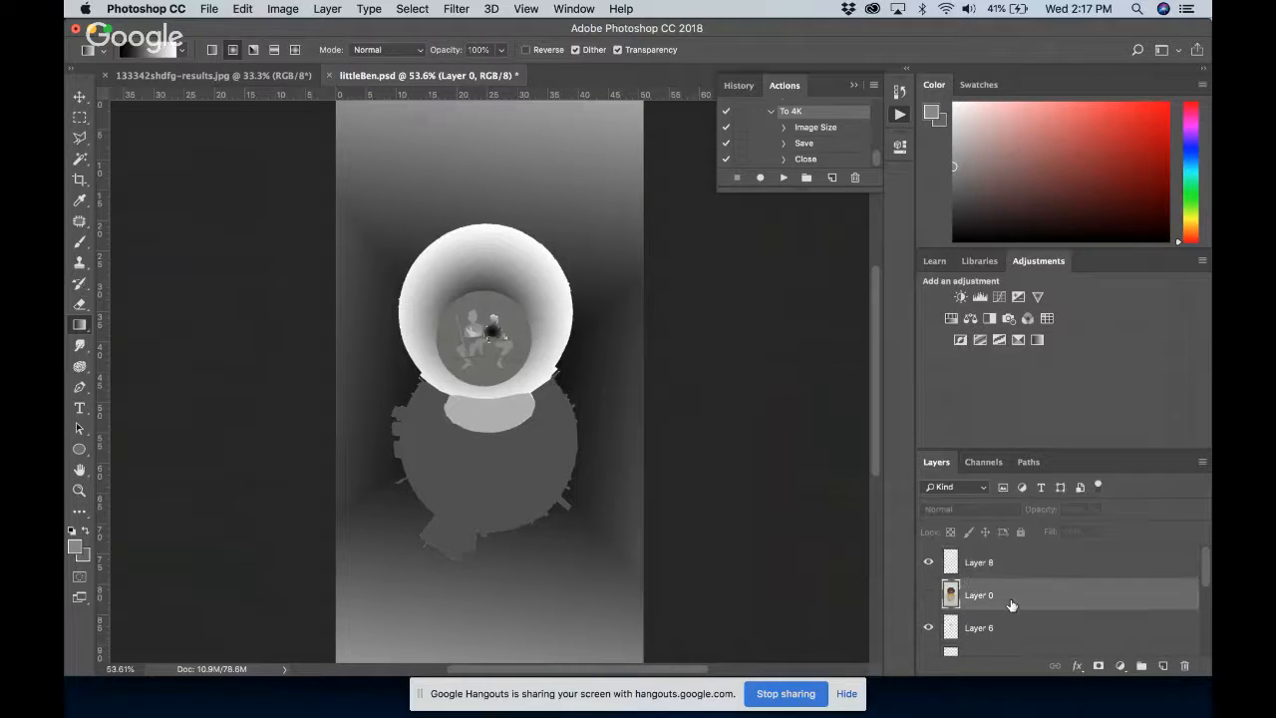
Hide Layer 6 and Layer 7 and toggle Layer 5 off and on to show what each adds to the depth map
left_click(930, 628)
left_click(931, 629)
left_click(931, 629)
scroll(931, 628, "down", 2)
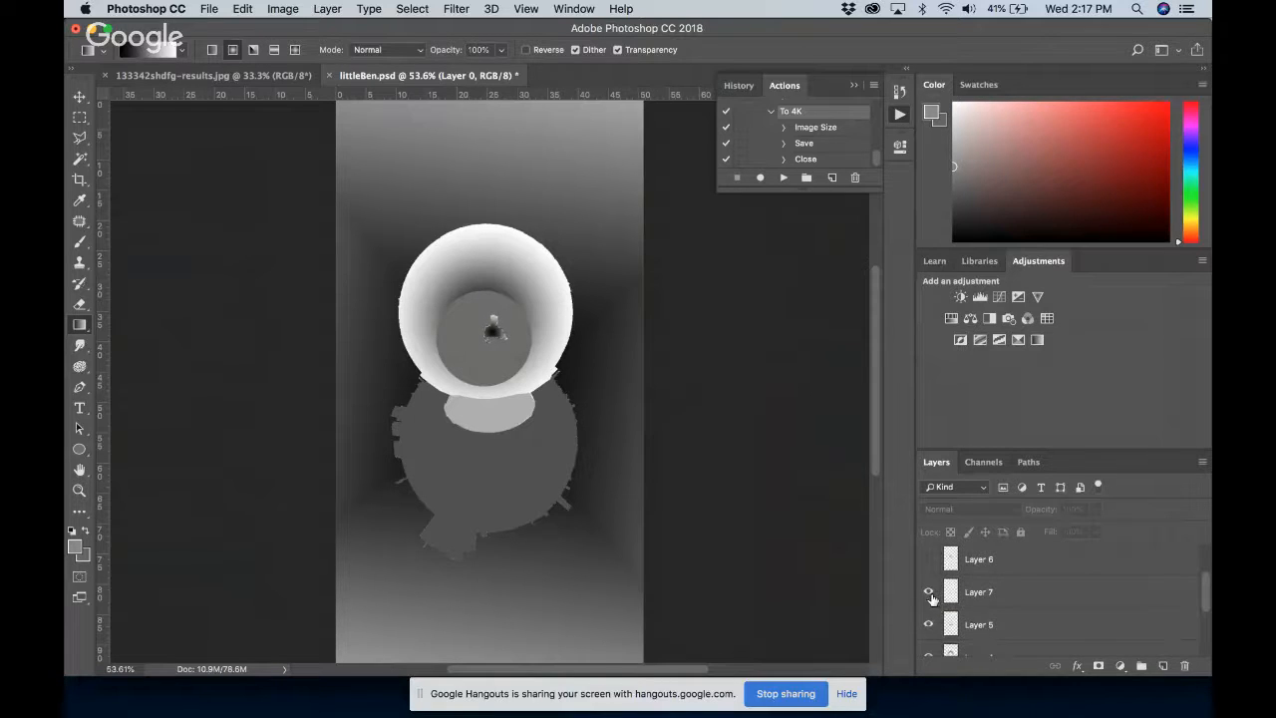
left_click(930, 626)
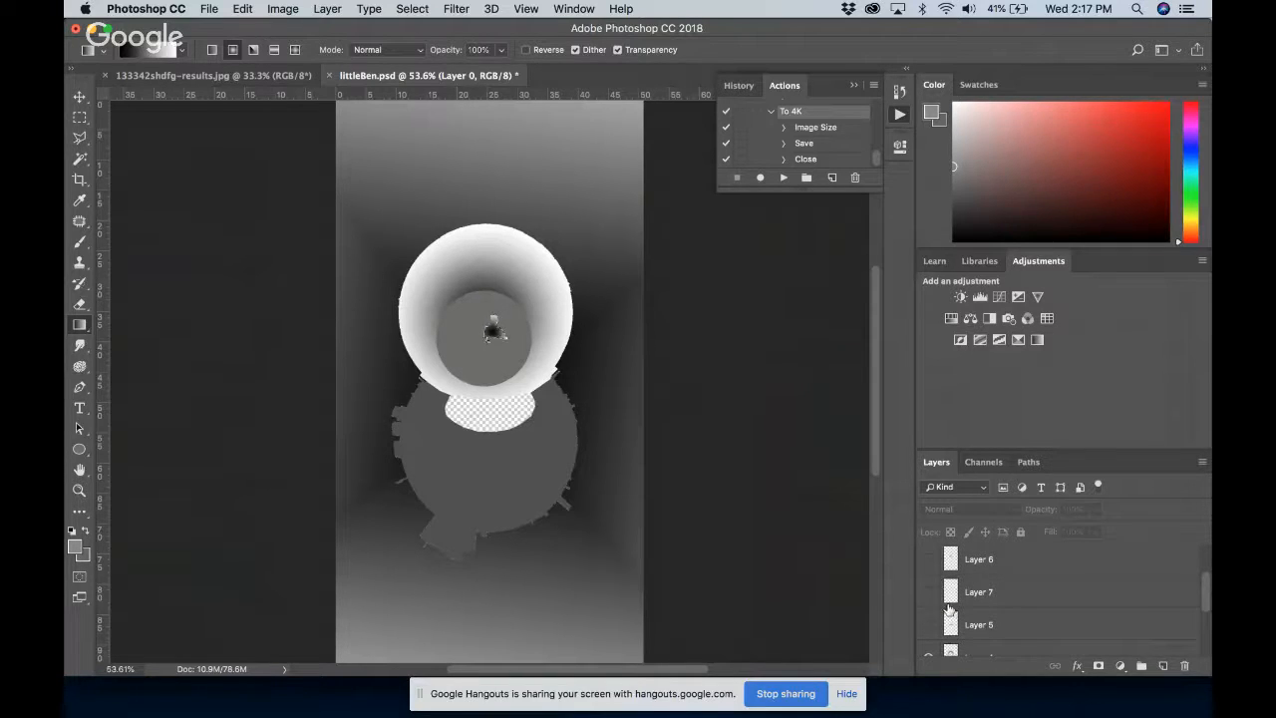
left_click(930, 625)
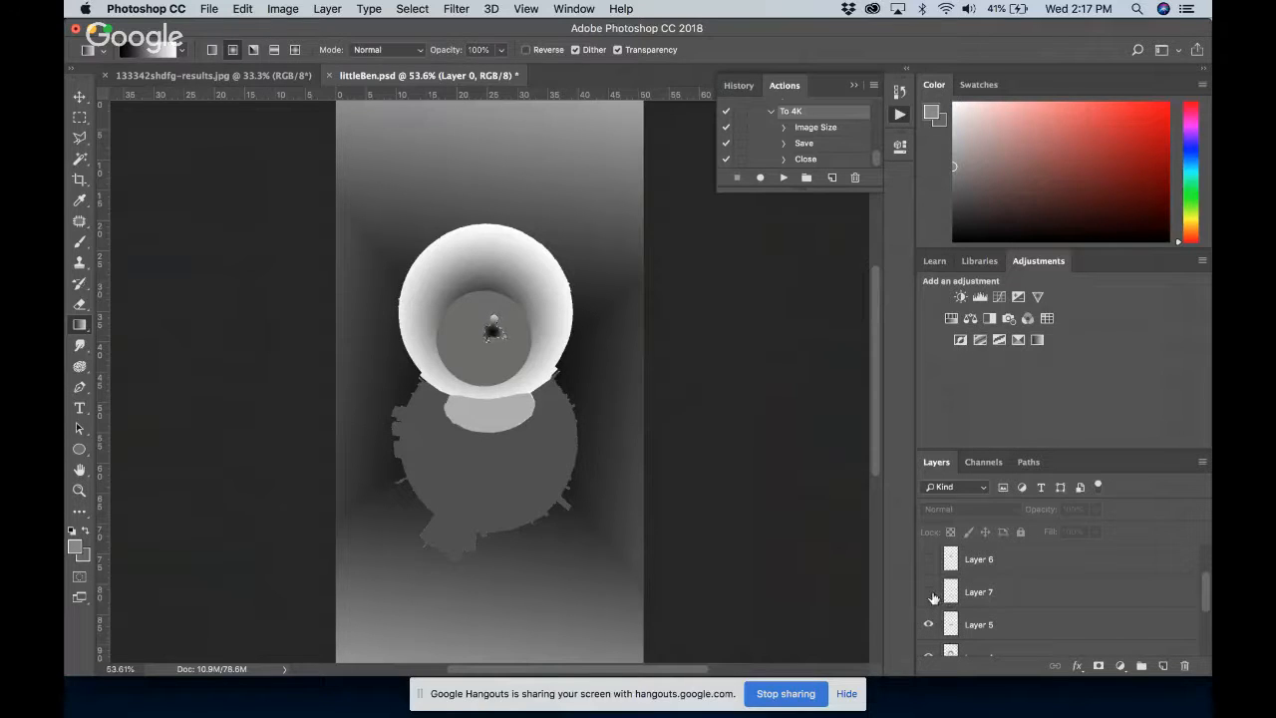
Sample the grey of the inner circle around the man as the foreground colour and open it in the Color Picker
key("z")
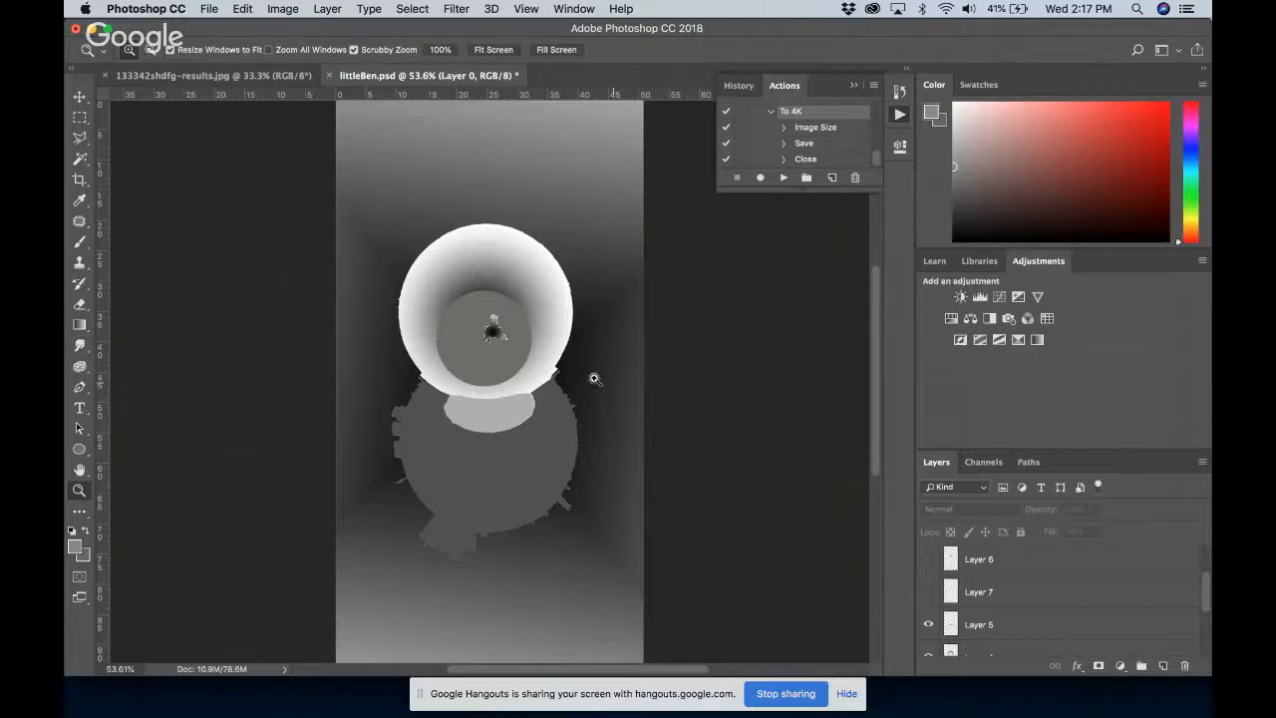
left_click_drag(488, 329, 569, 328)
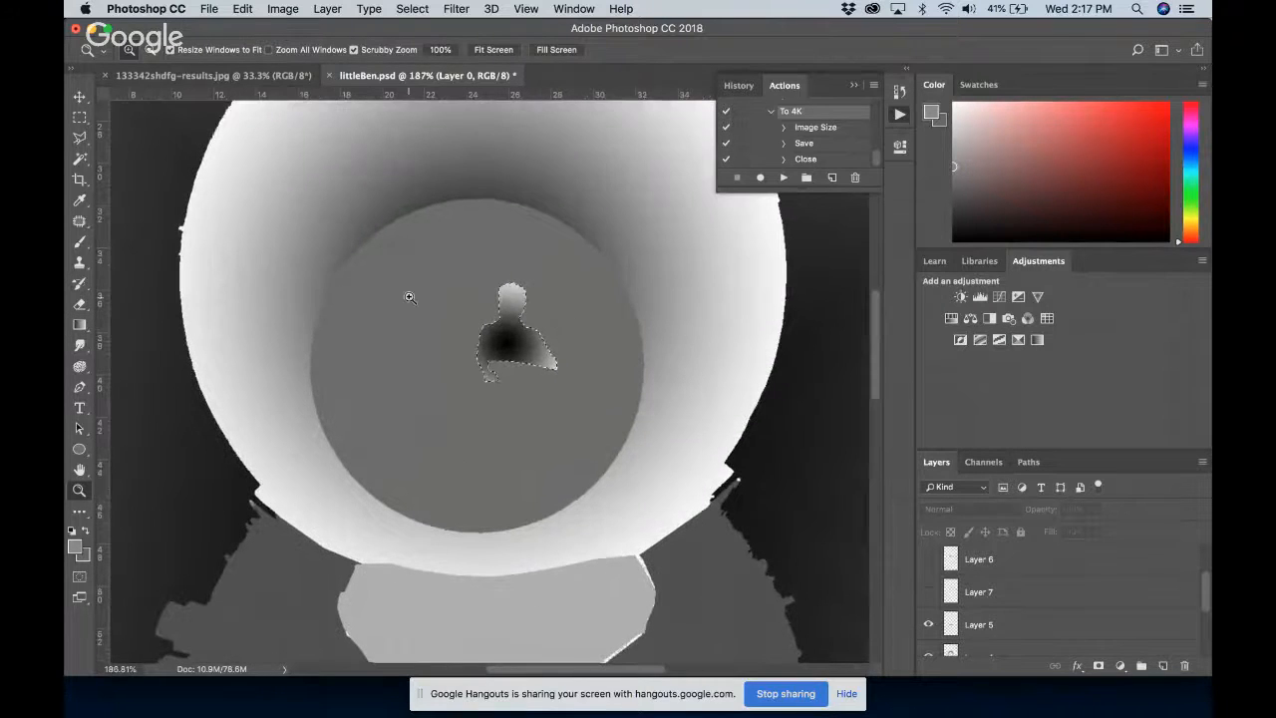
left_click(80, 201)
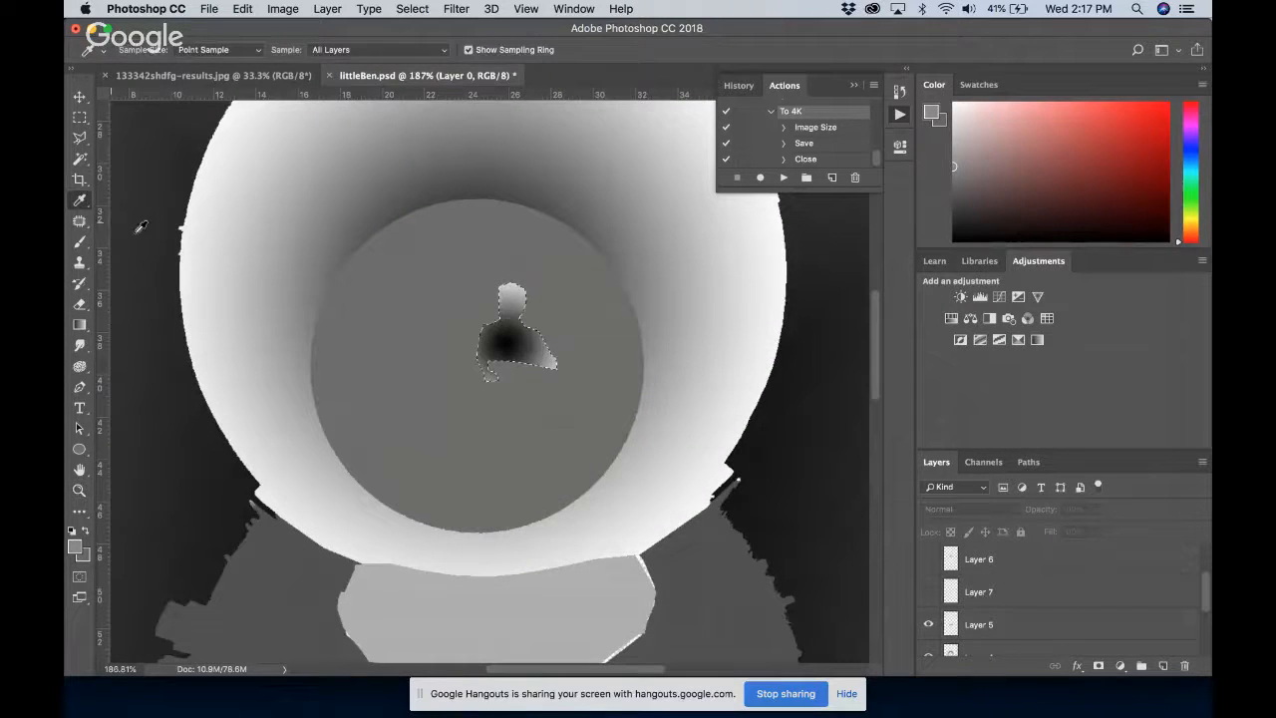
left_click(423, 362)
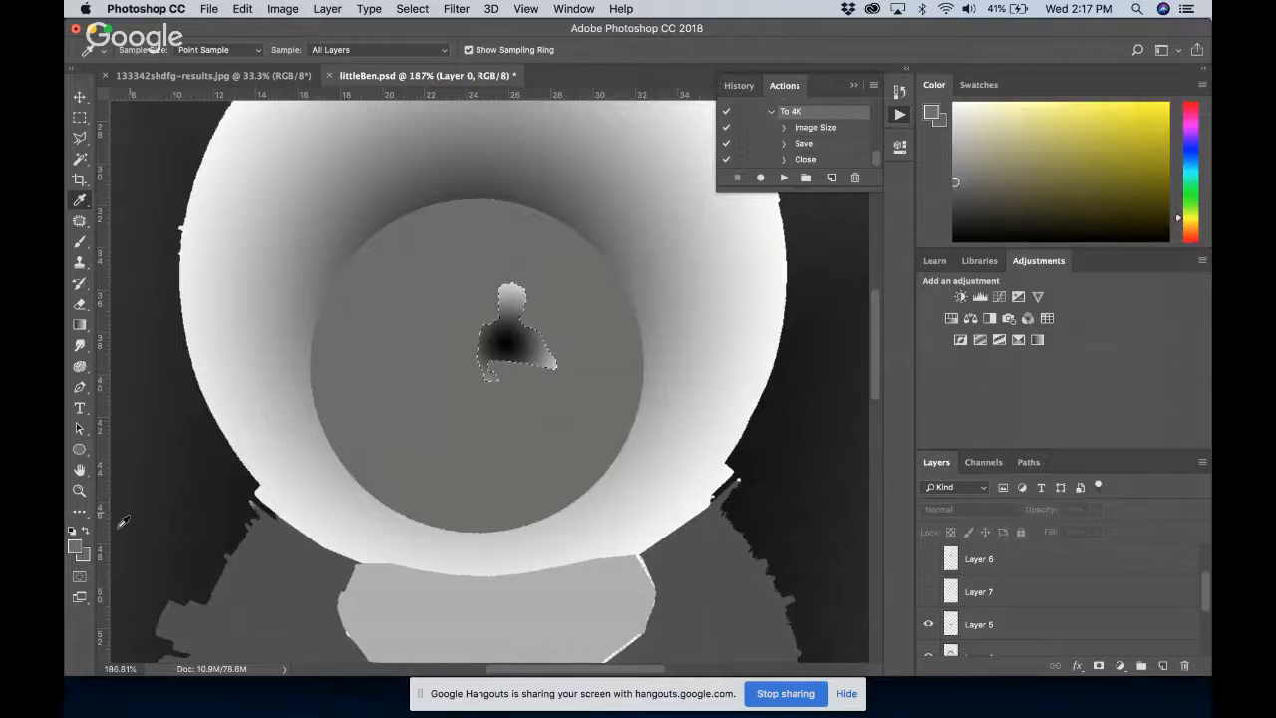
left_click(74, 547)
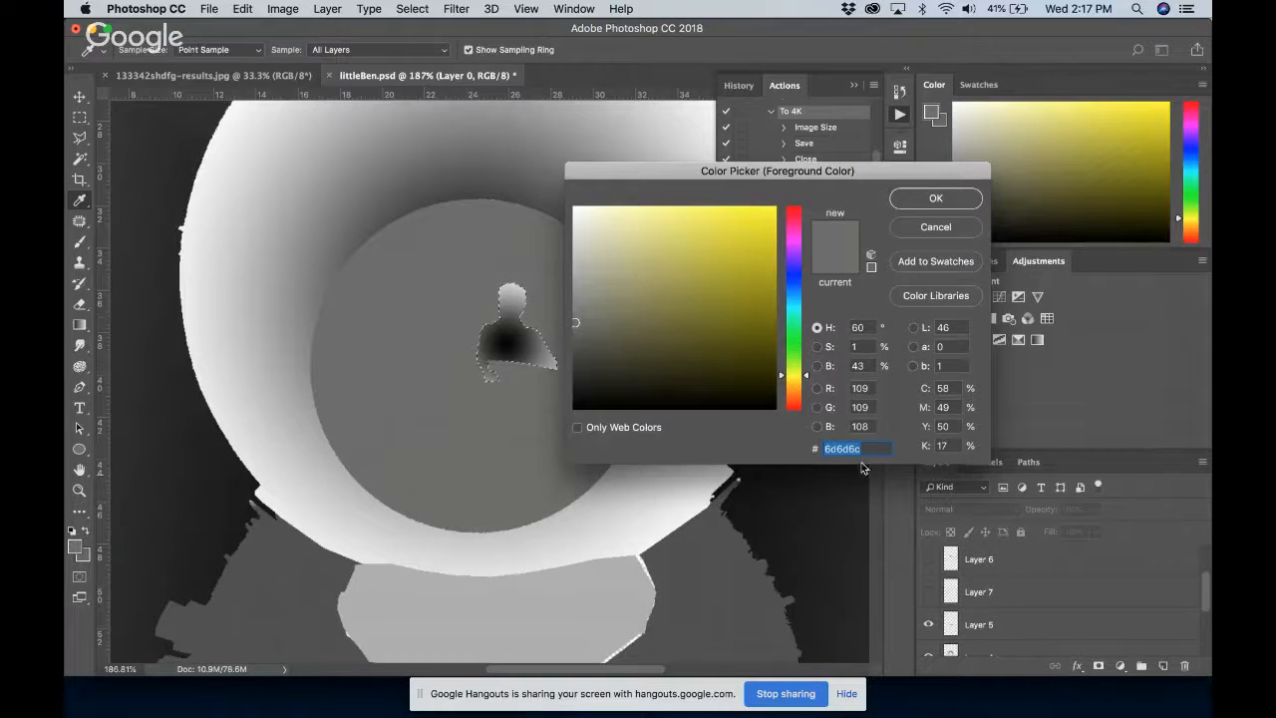
left_click_drag(775, 174, 840, 229)
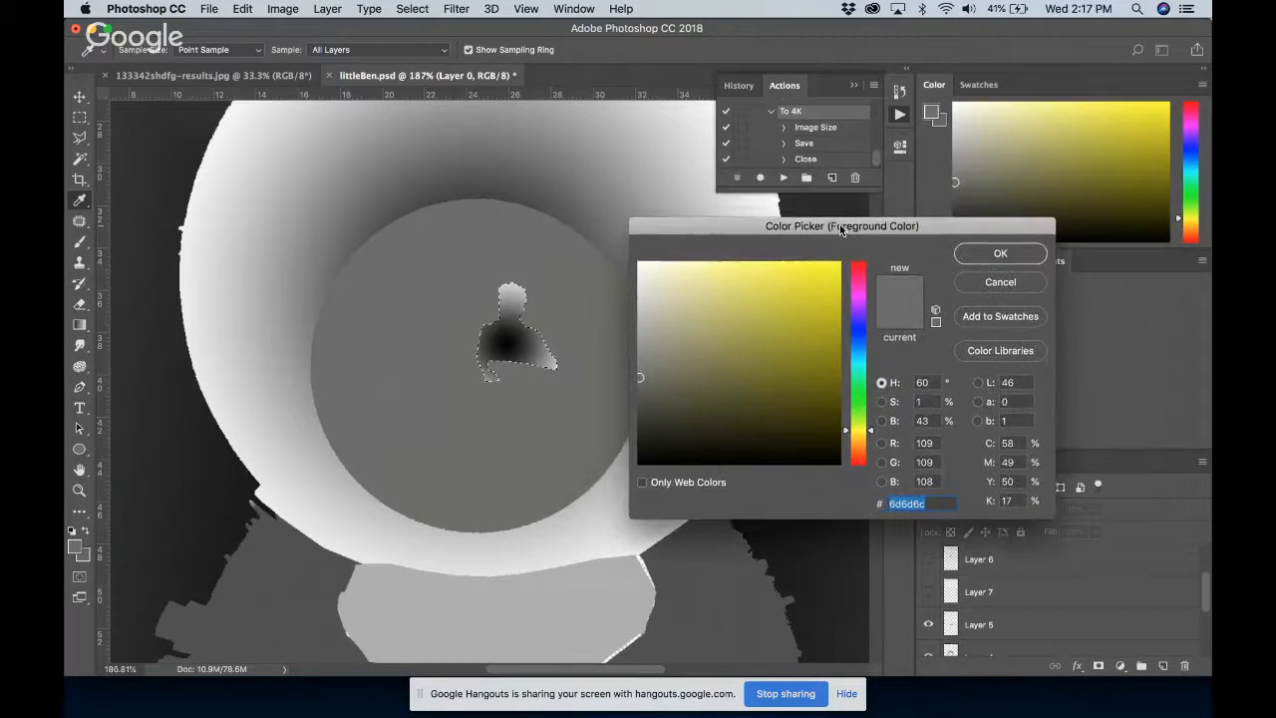
Compare the grey values across the man's gradient with the surrounding circle, and close the Color Picker without accepting a new colour
left_click(516, 344)
left_click_drag(515, 345, 554, 370)
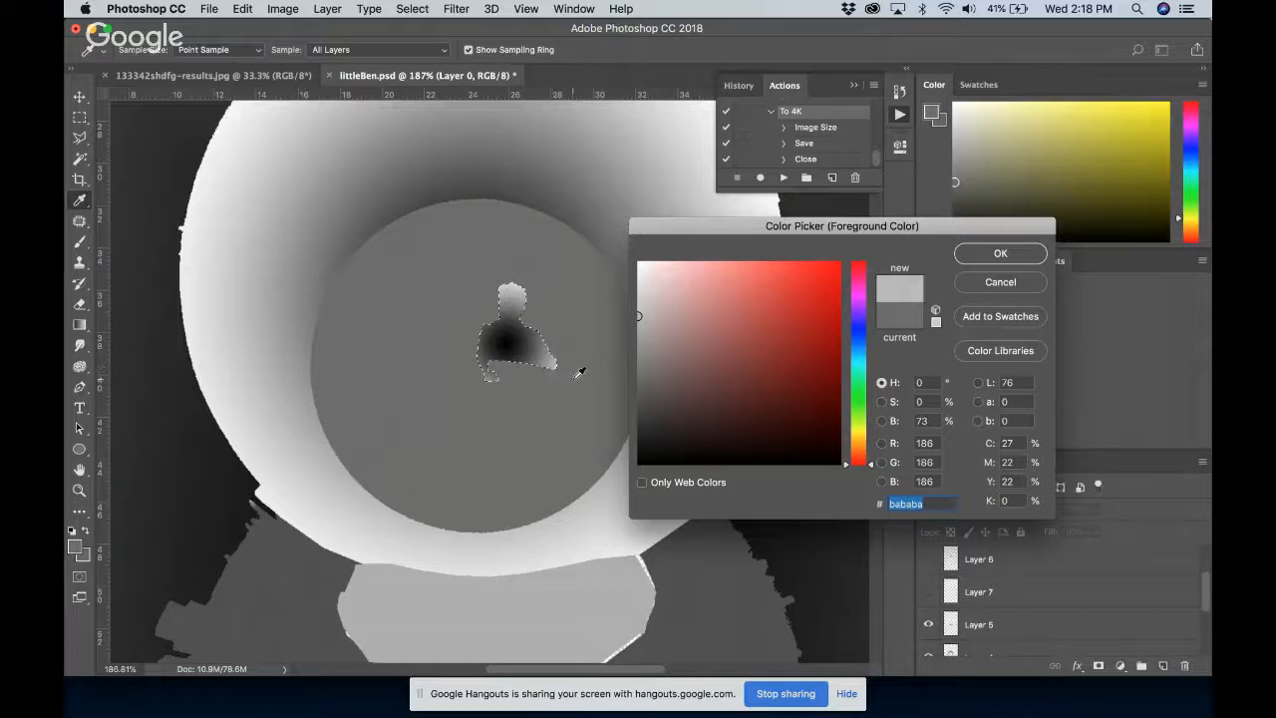
left_click(575, 377)
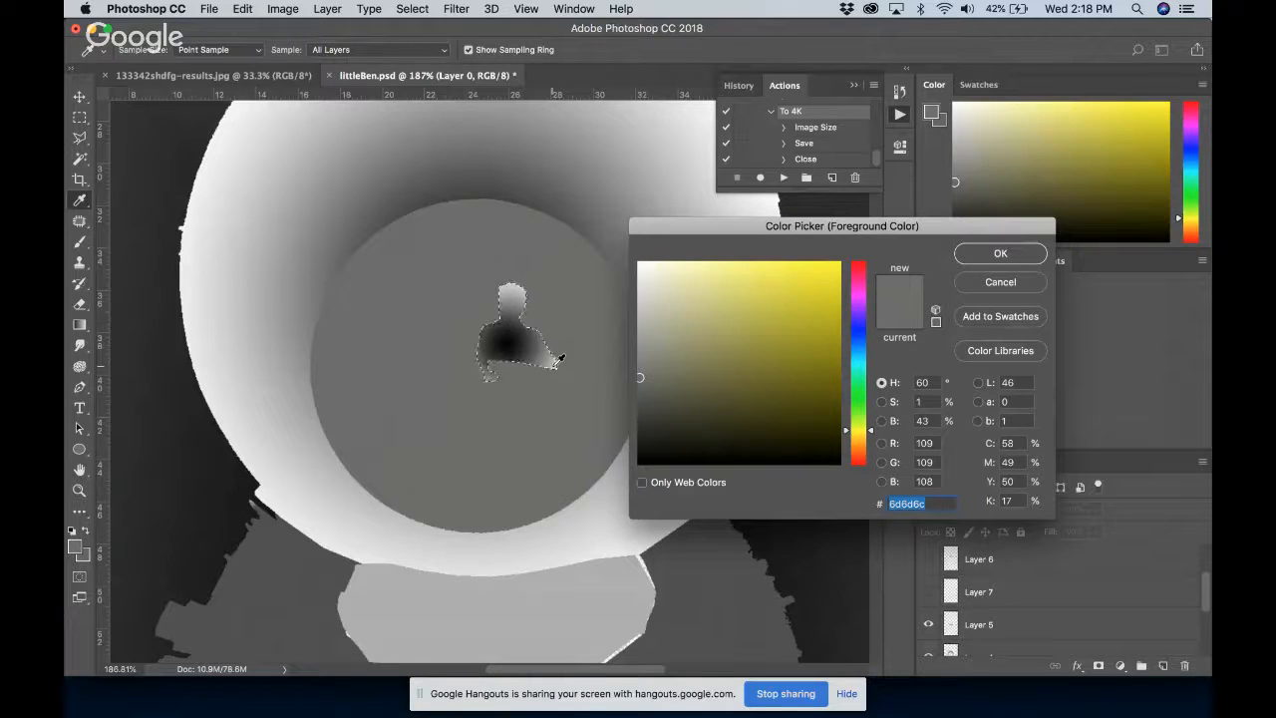
mouse_move(508, 339)
left_mouse_down()
mouse_move(498, 343)
mouse_move(514, 350)
left_mouse_up()
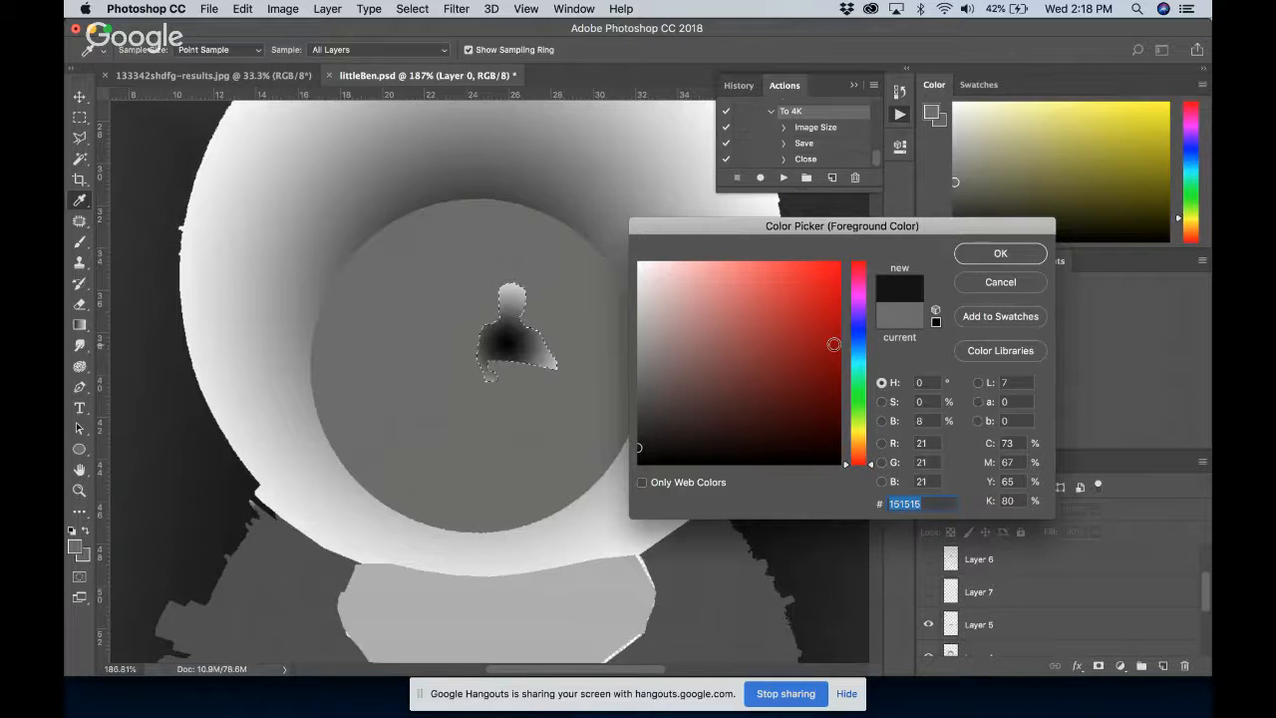
left_click(996, 281)
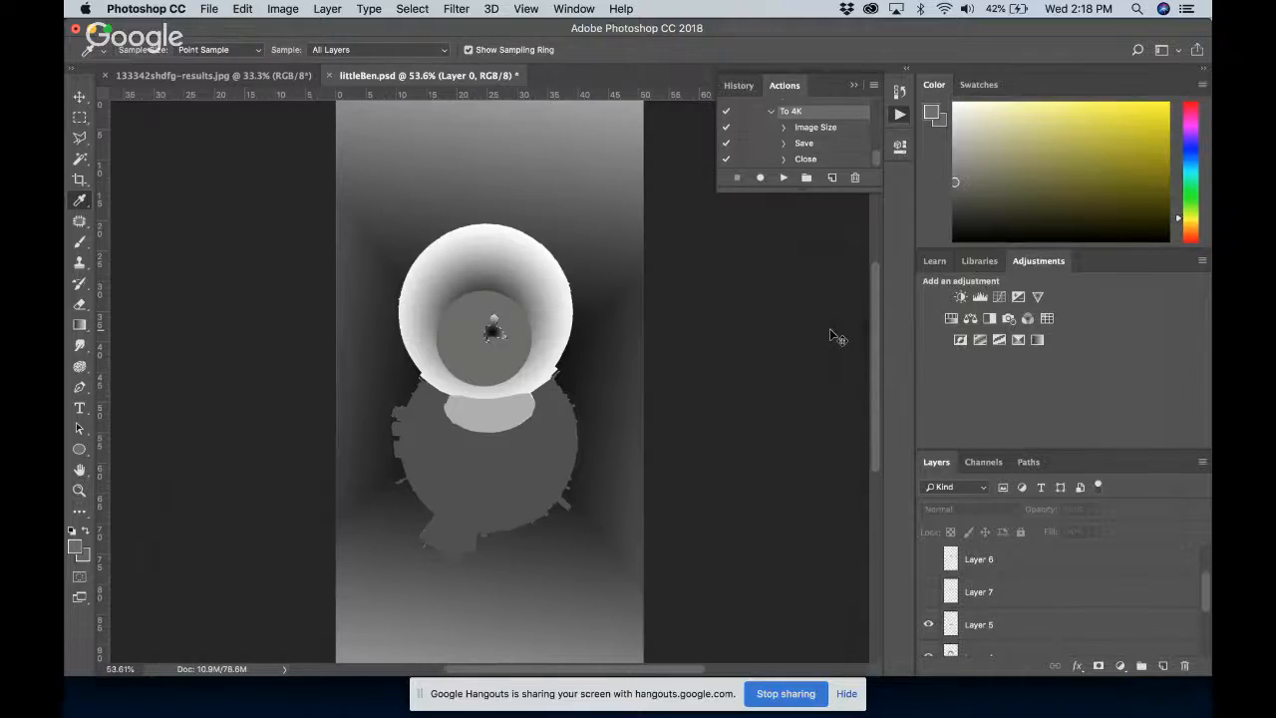
key("super+0")
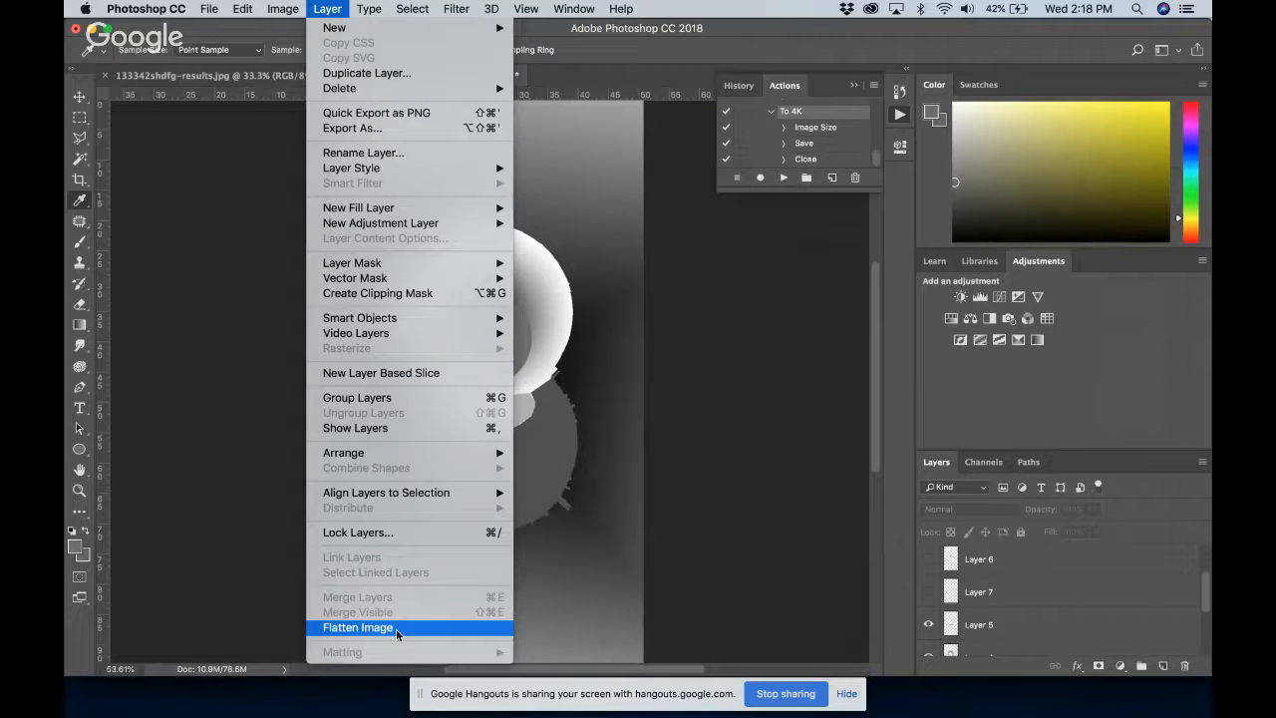
Flatten the depth map into a single layer and apply a Gaussian Blur with a radius of 1.9 pixels
left_click(357, 627)
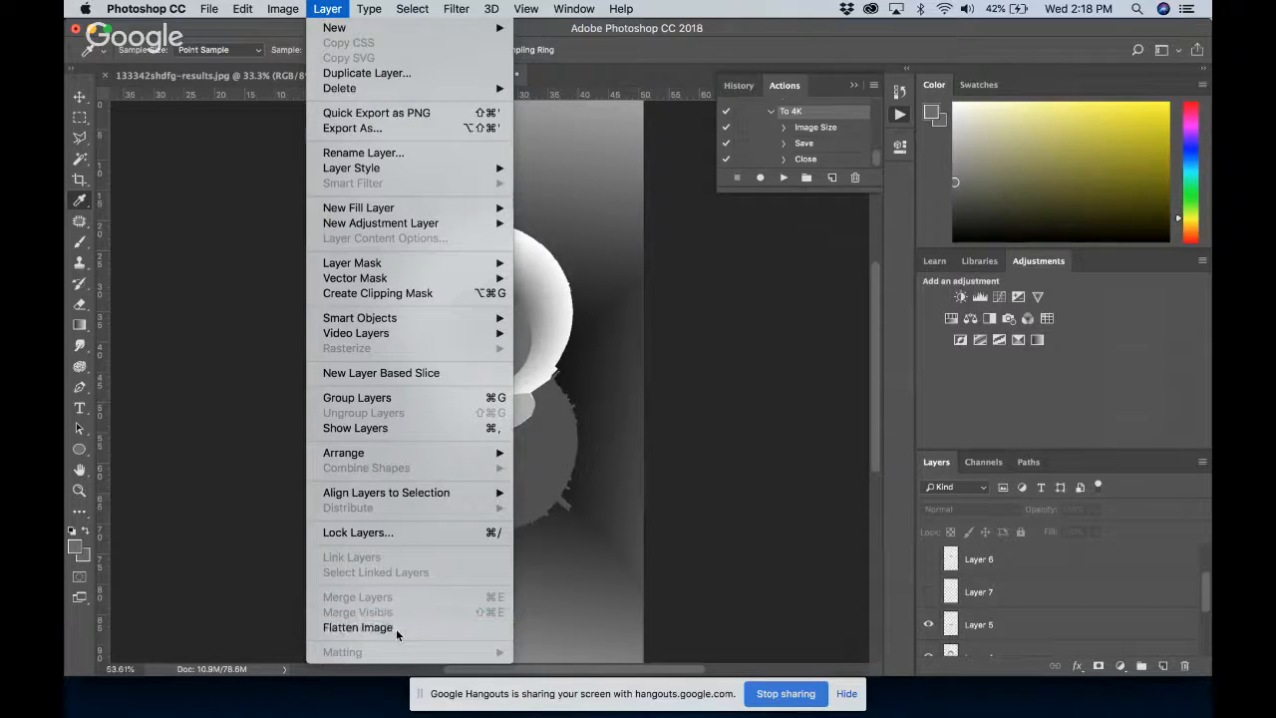
left_click(750, 261)
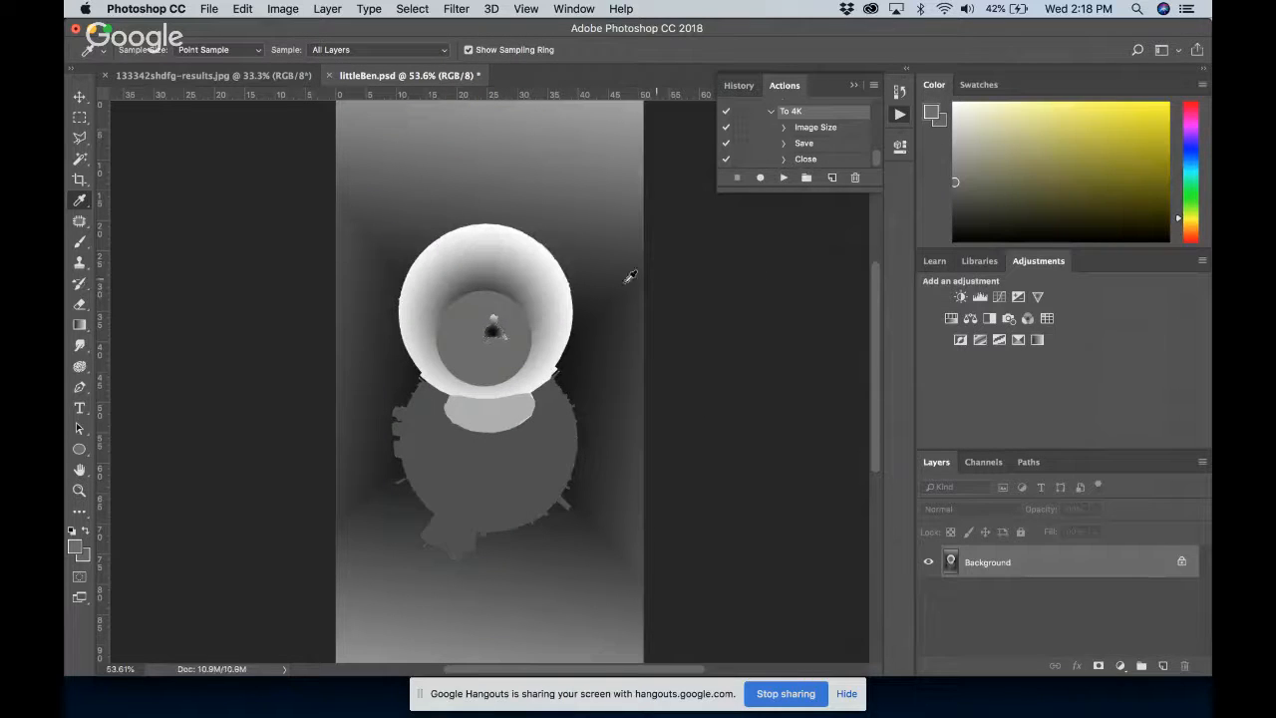
left_click(455, 12)
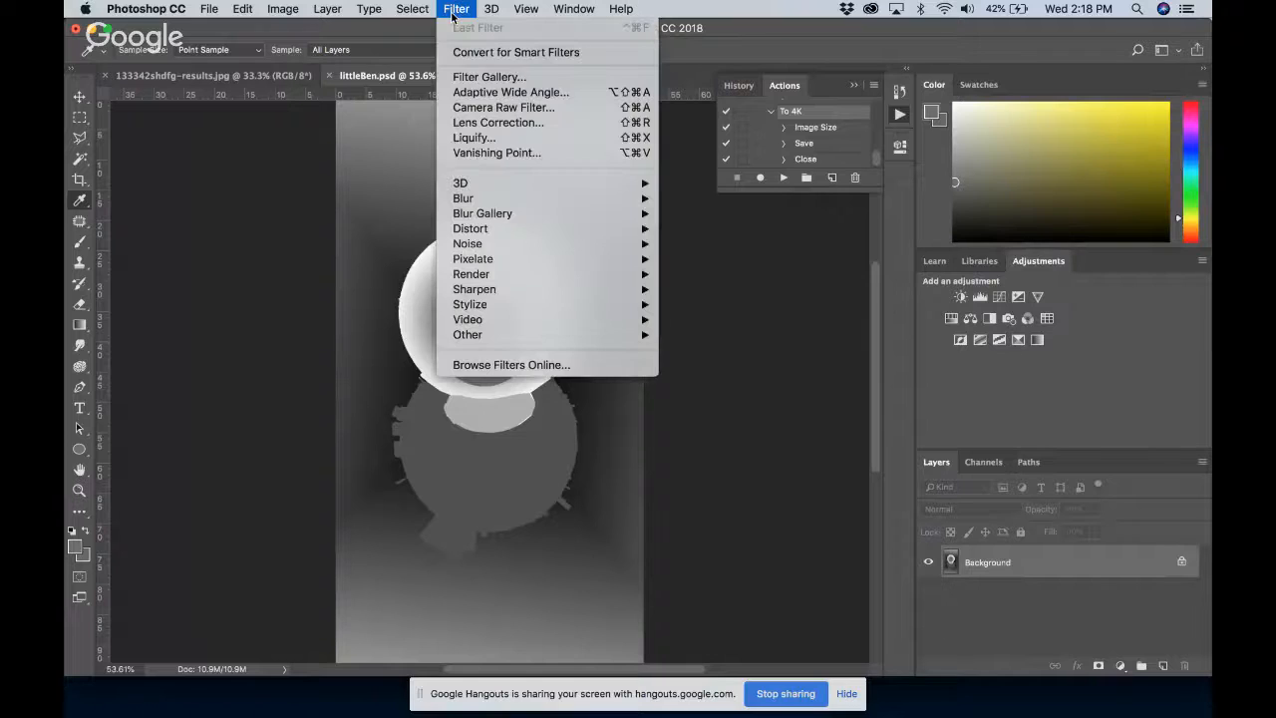
mouse_move(590, 202)
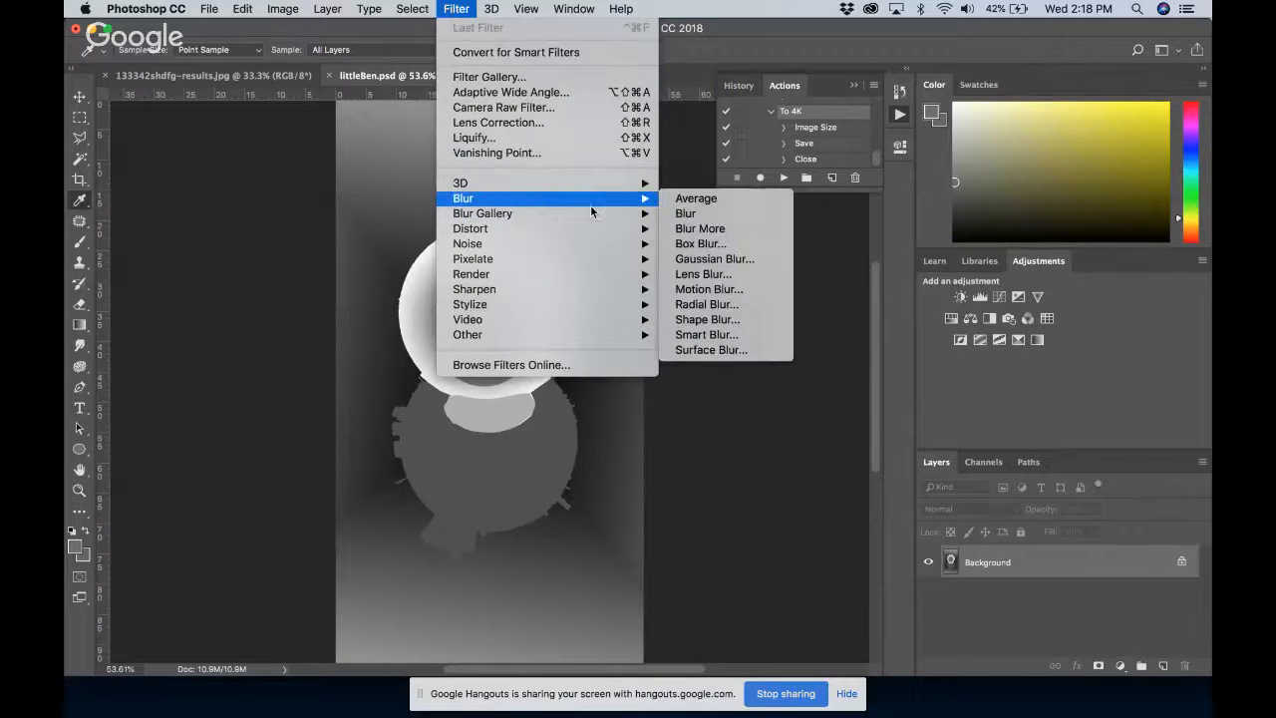
left_click(713, 259)
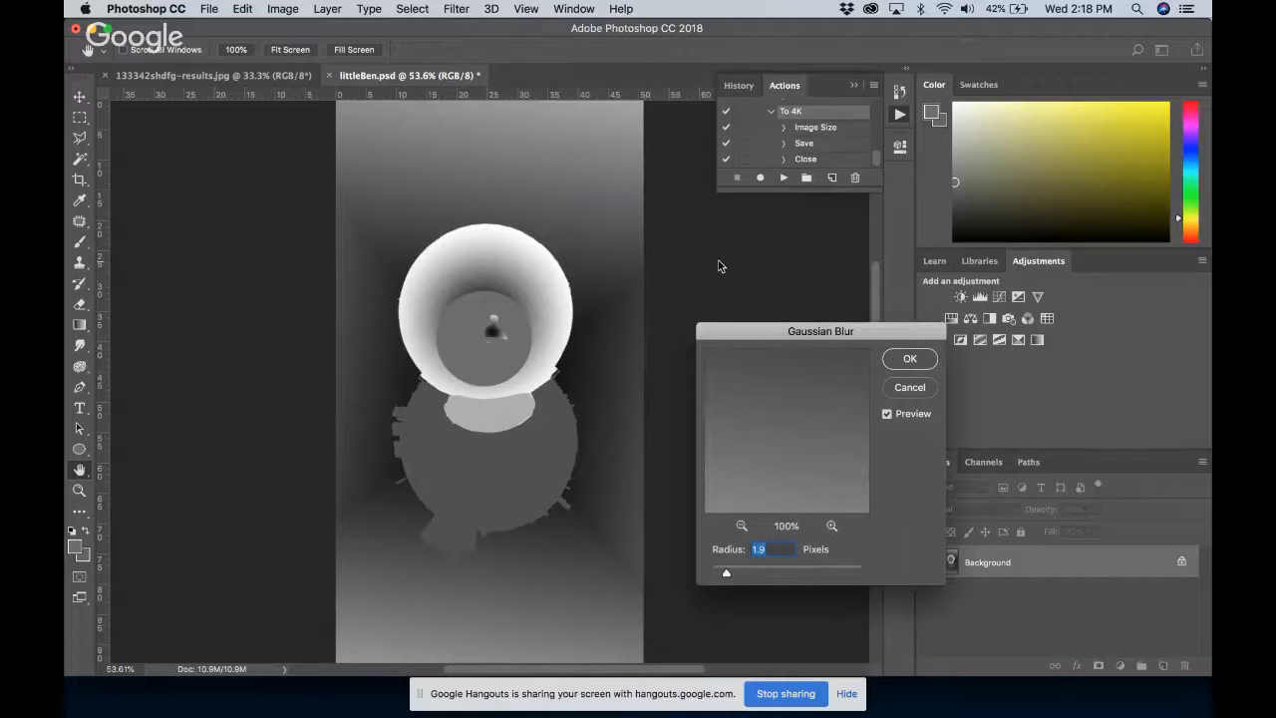
left_click(908, 359)
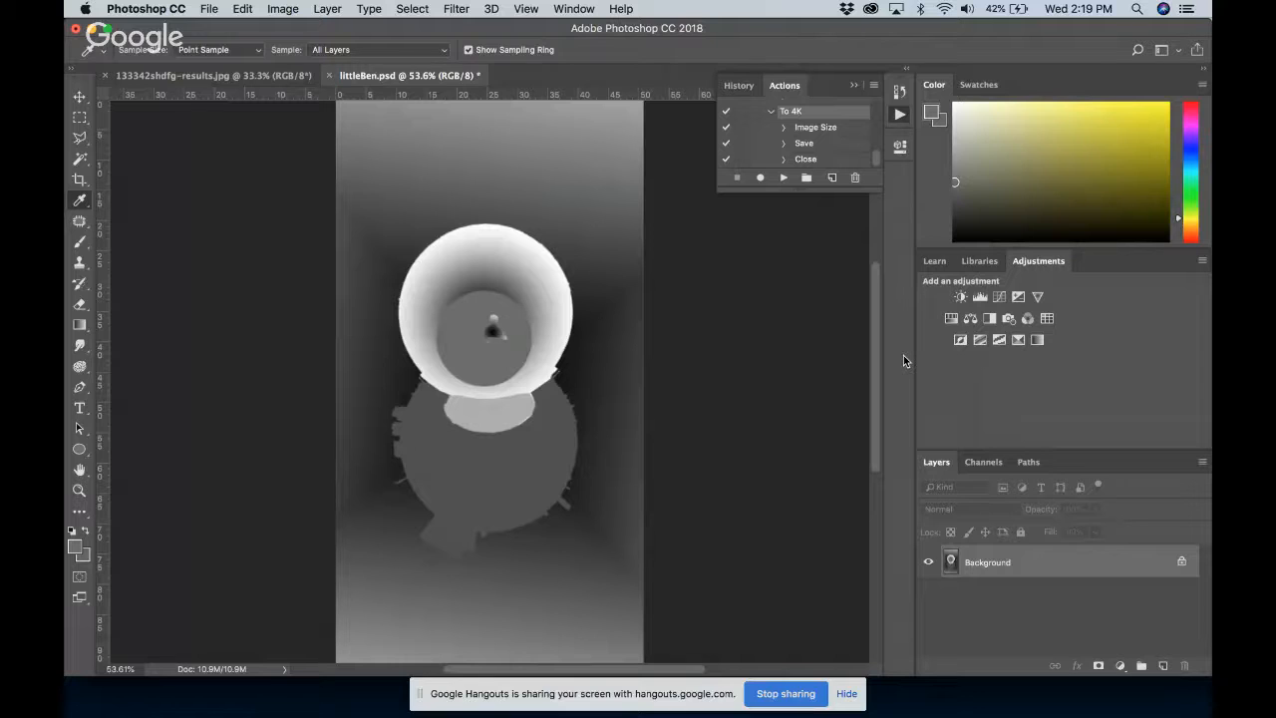
Save the flattened depth map as a JPEG named littleBen5_gaussian.jpg in the 3D folder
key("super+shift+s")
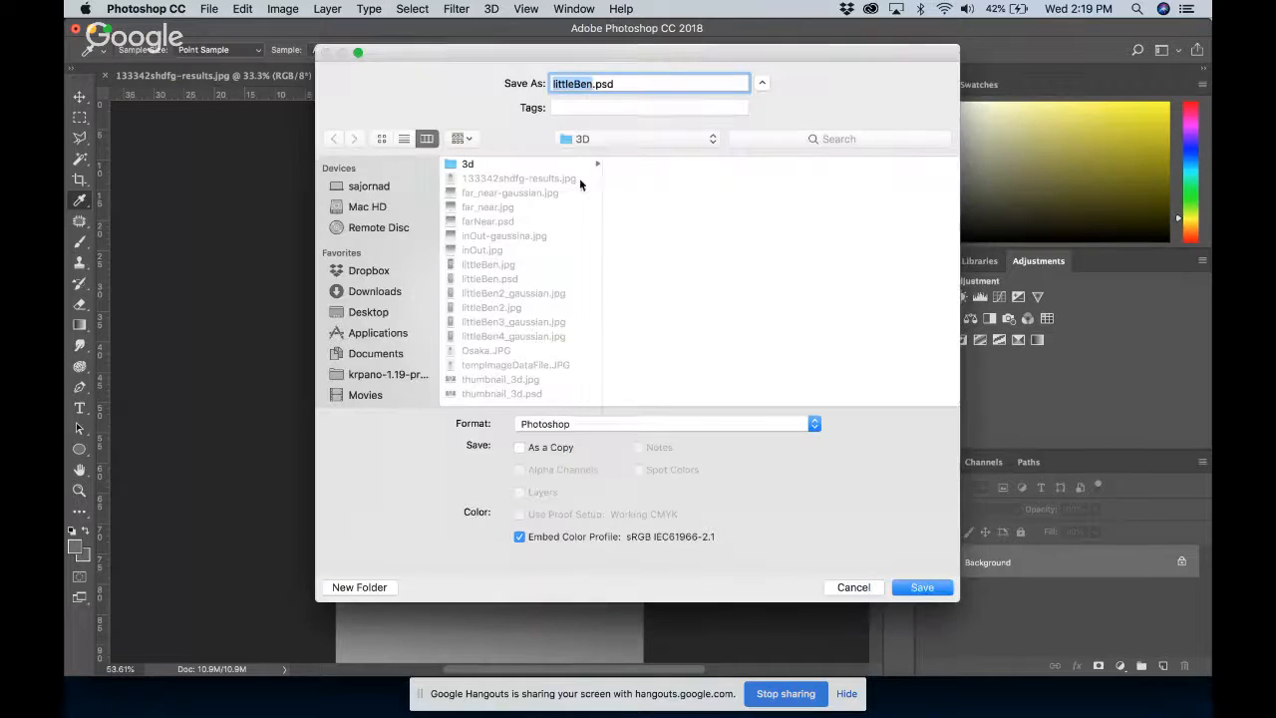
left_click(533, 424)
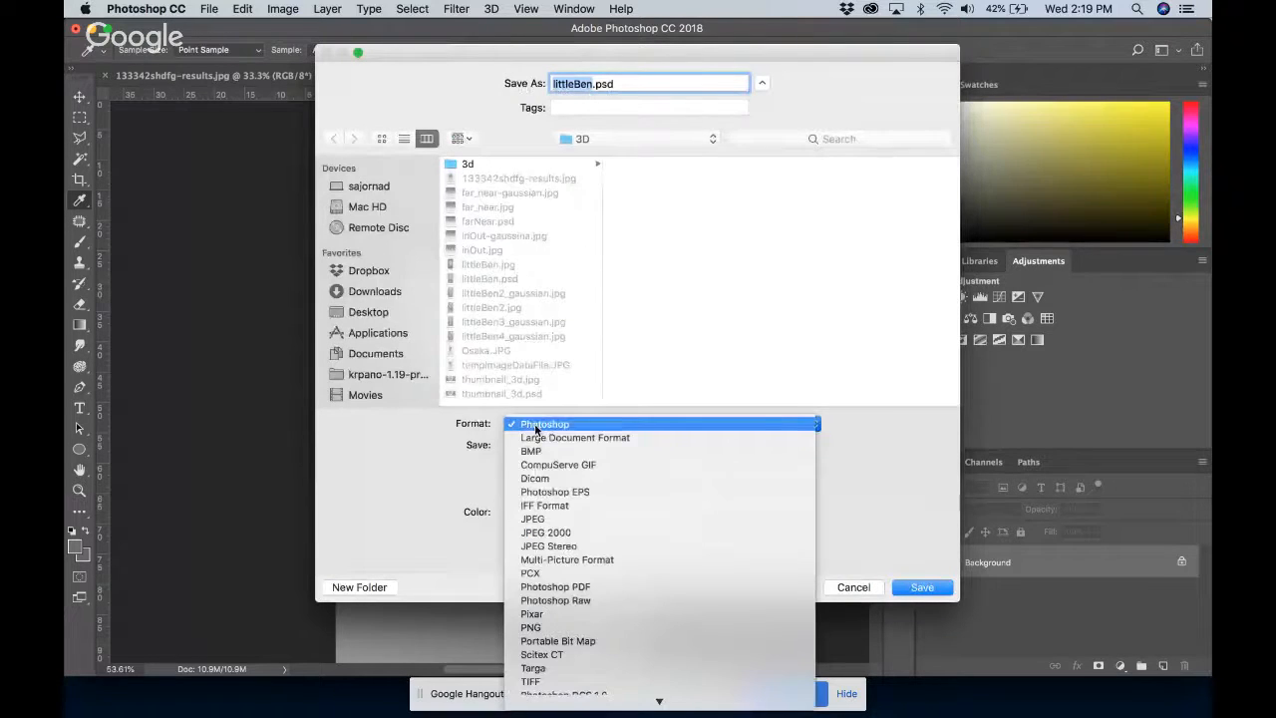
left_click(548, 519)
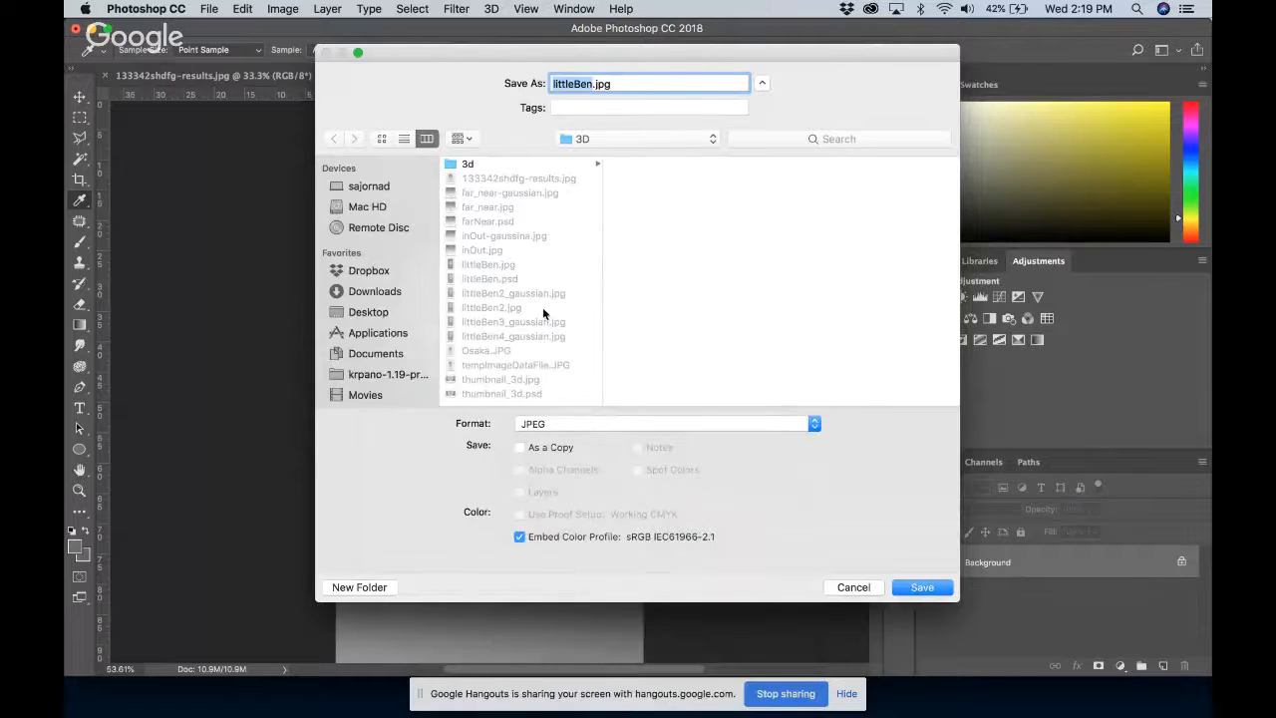
left_click(524, 336)
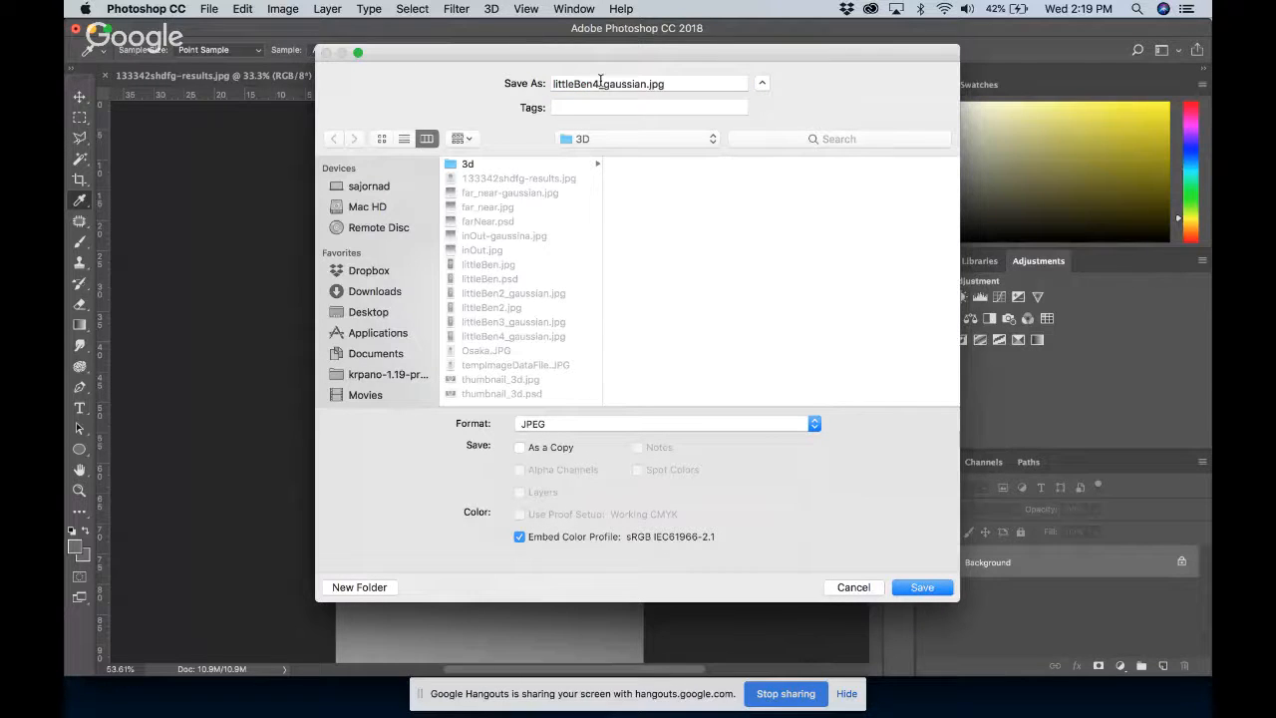
left_click(599, 83)
key("BackSpace")
type("5")
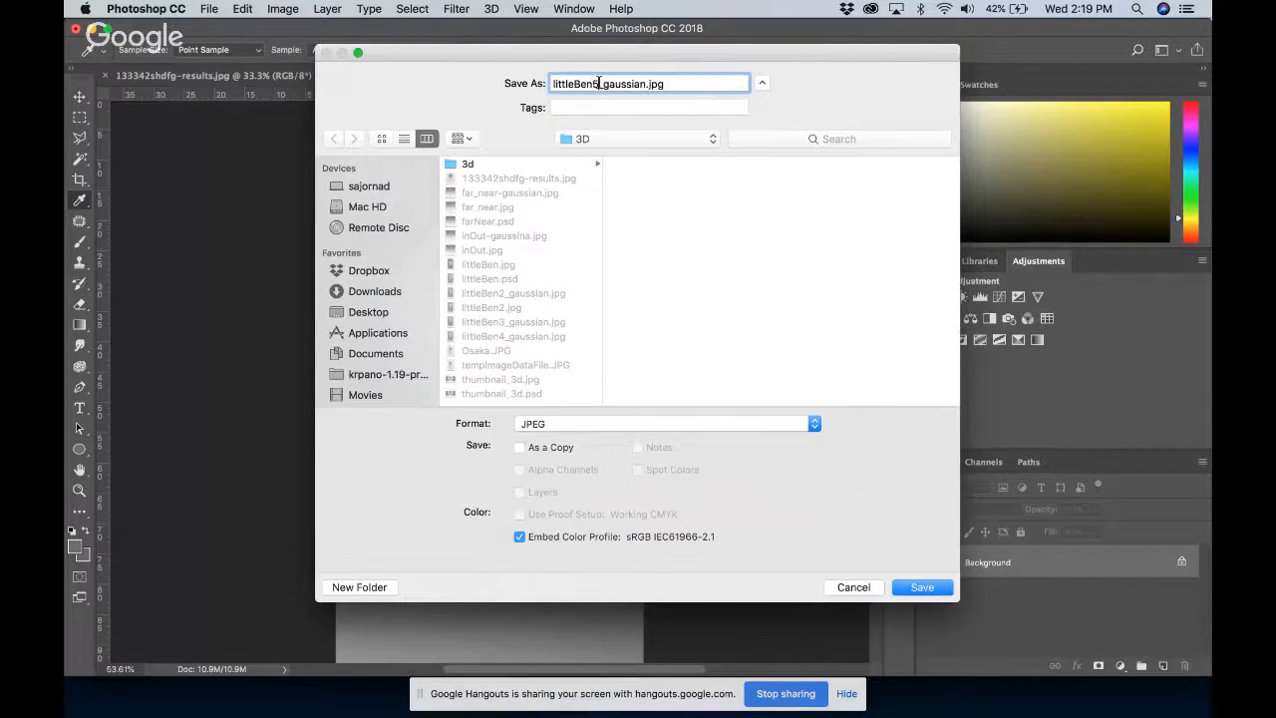
left_click(922, 587)
left_click(733, 179)
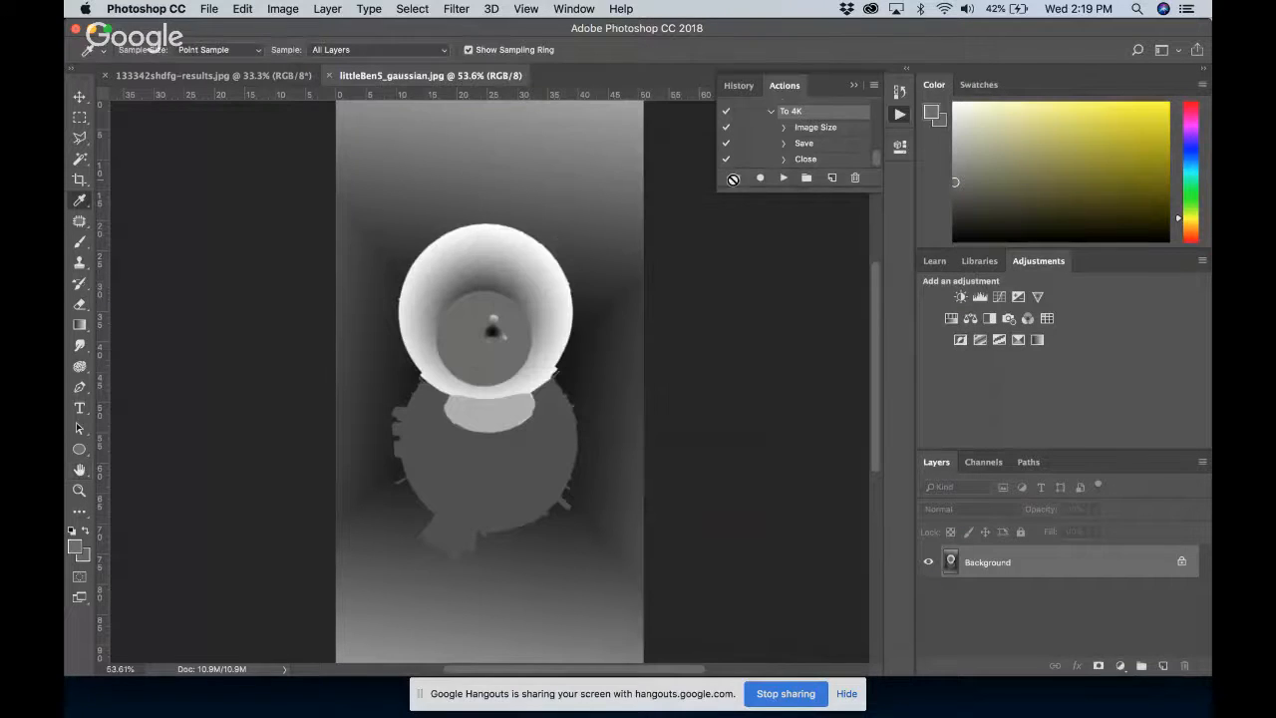
Switch to the OmniVirt 3D Photo Creator page in Chrome and dismiss its thank-you message
left_click(475, 704)
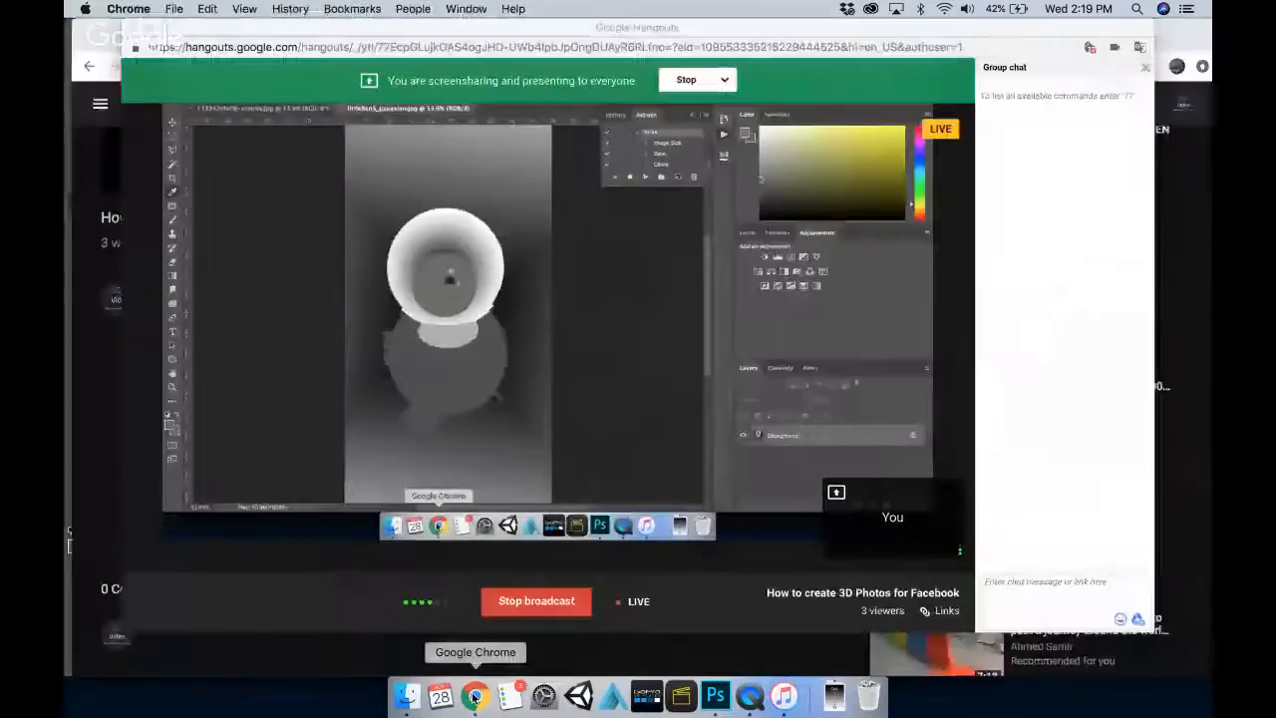
key("ctrl+Up")
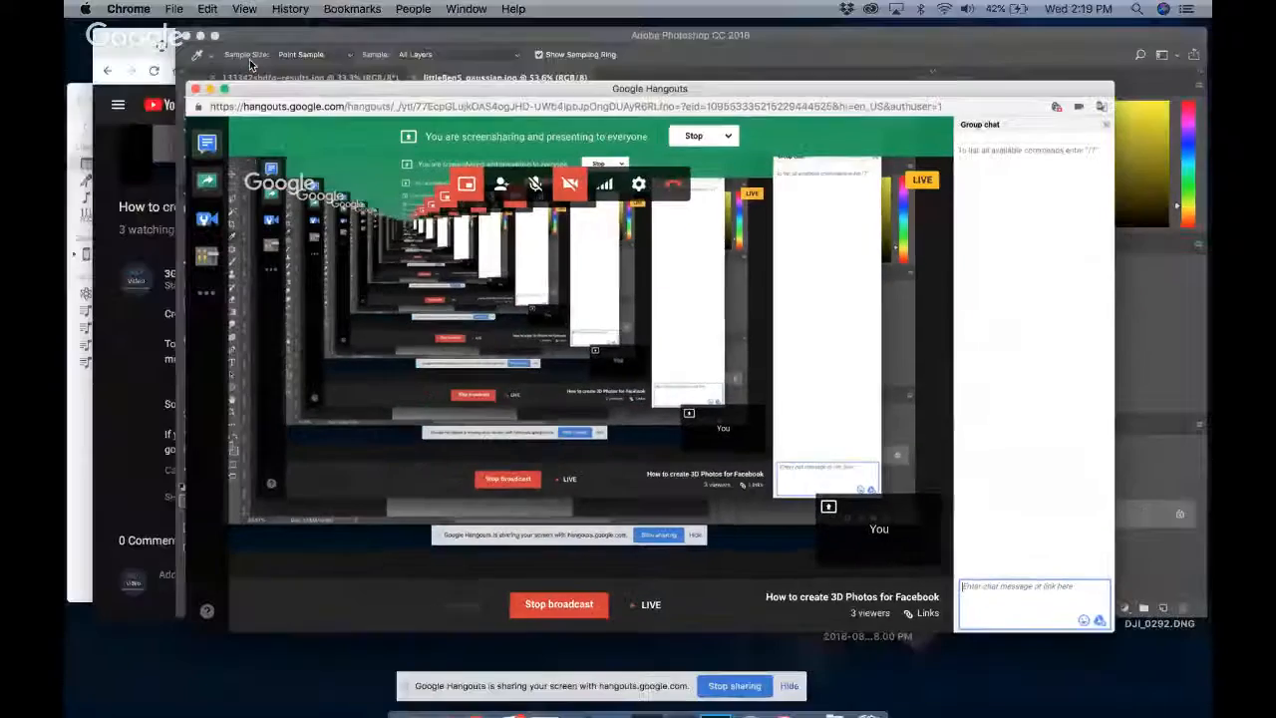
left_click(329, 173)
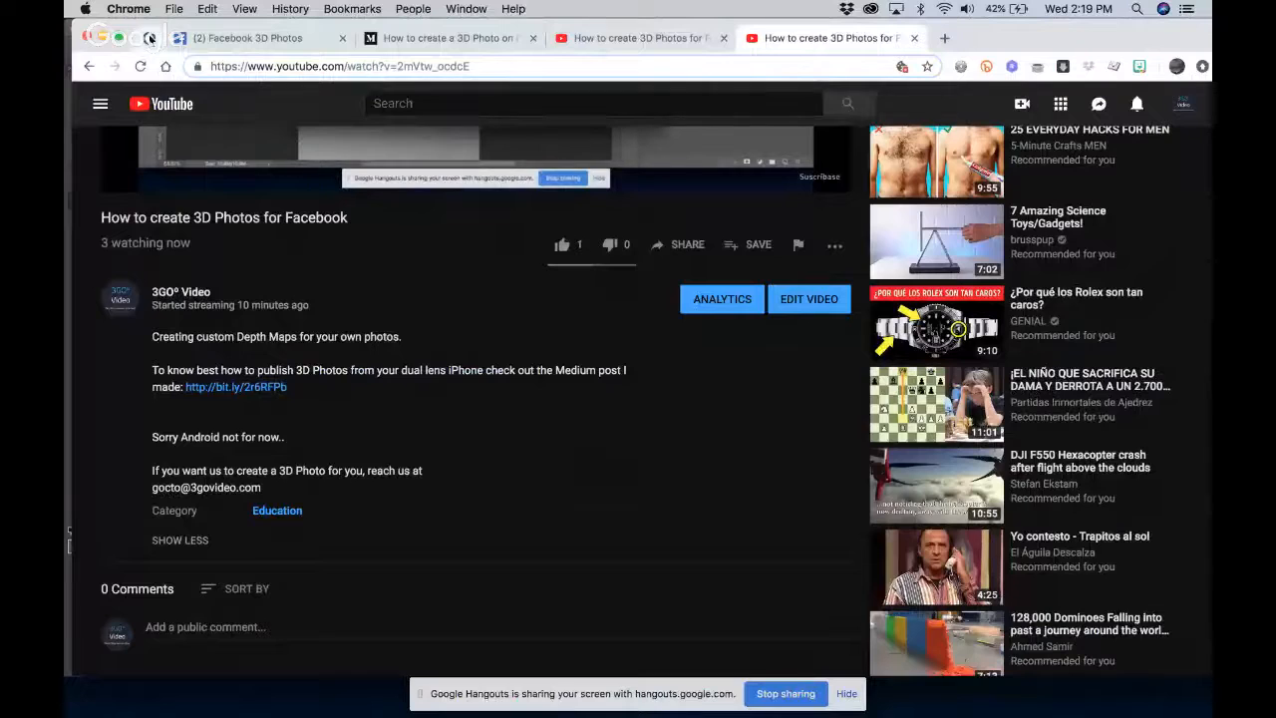
left_click(149, 39)
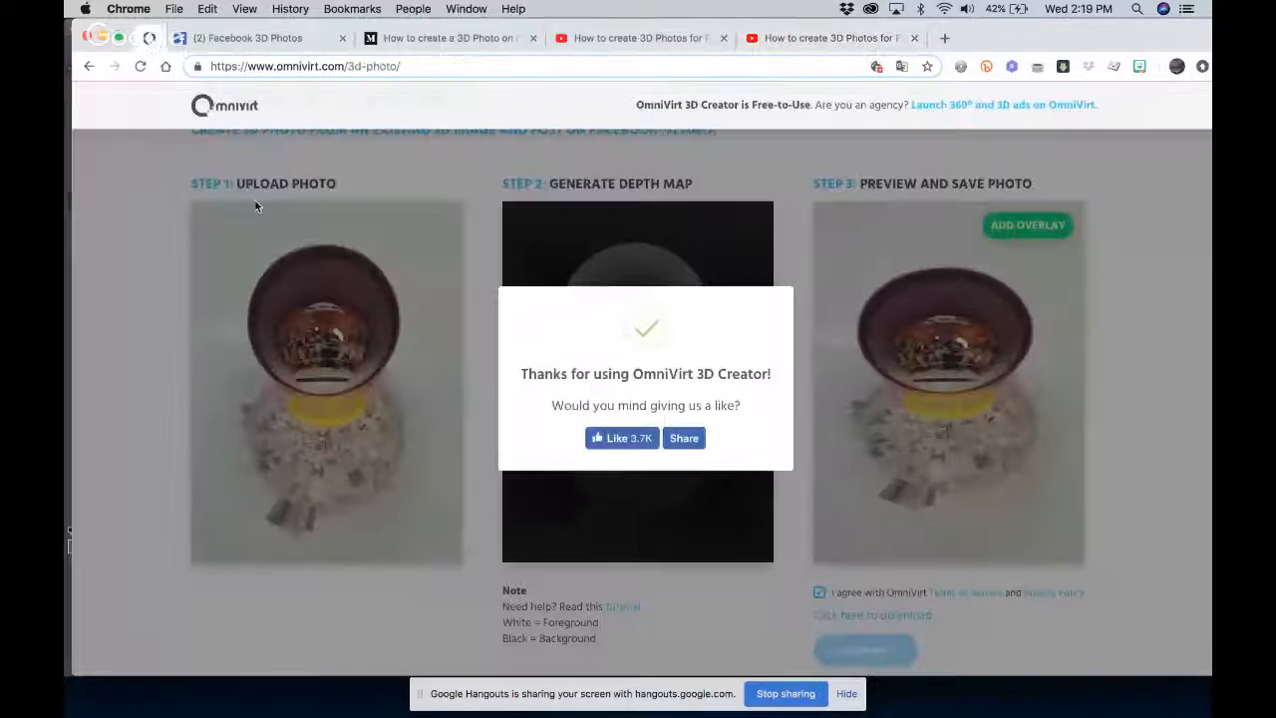
left_click(251, 204)
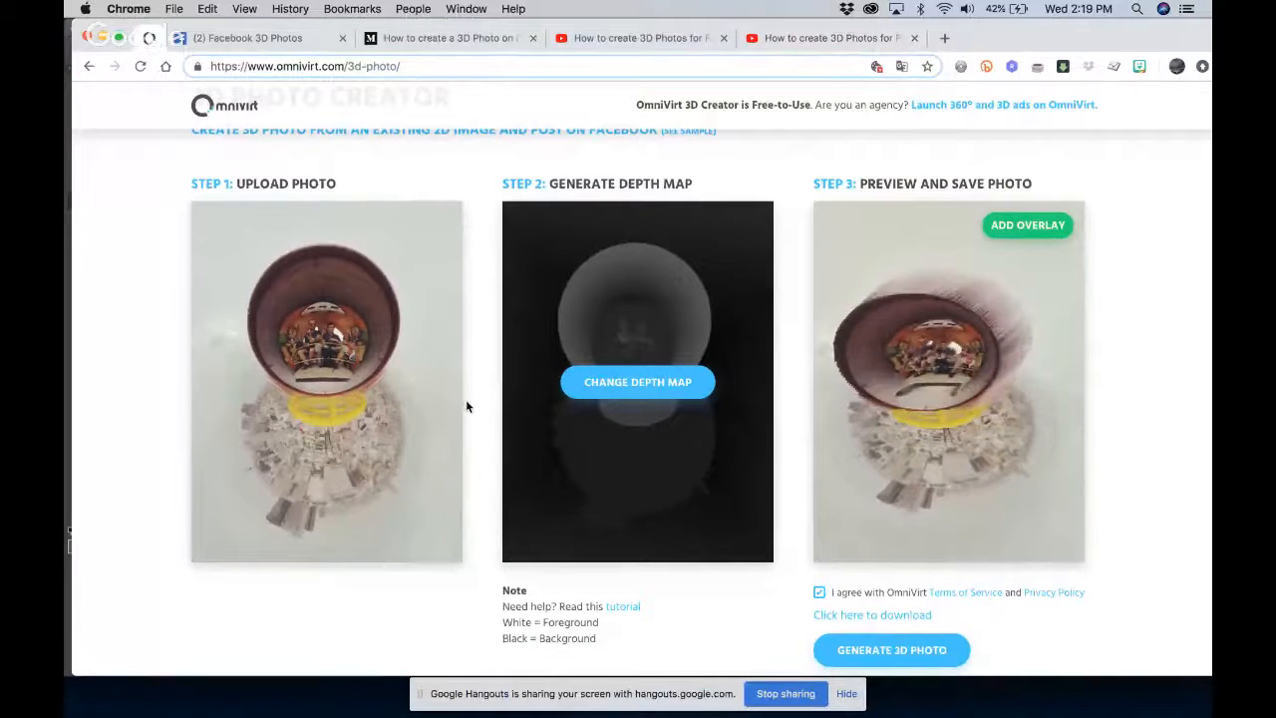
Upload Osaka.JPG from the 3D folder as the source photo for the 3D photo
left_click(406, 357)
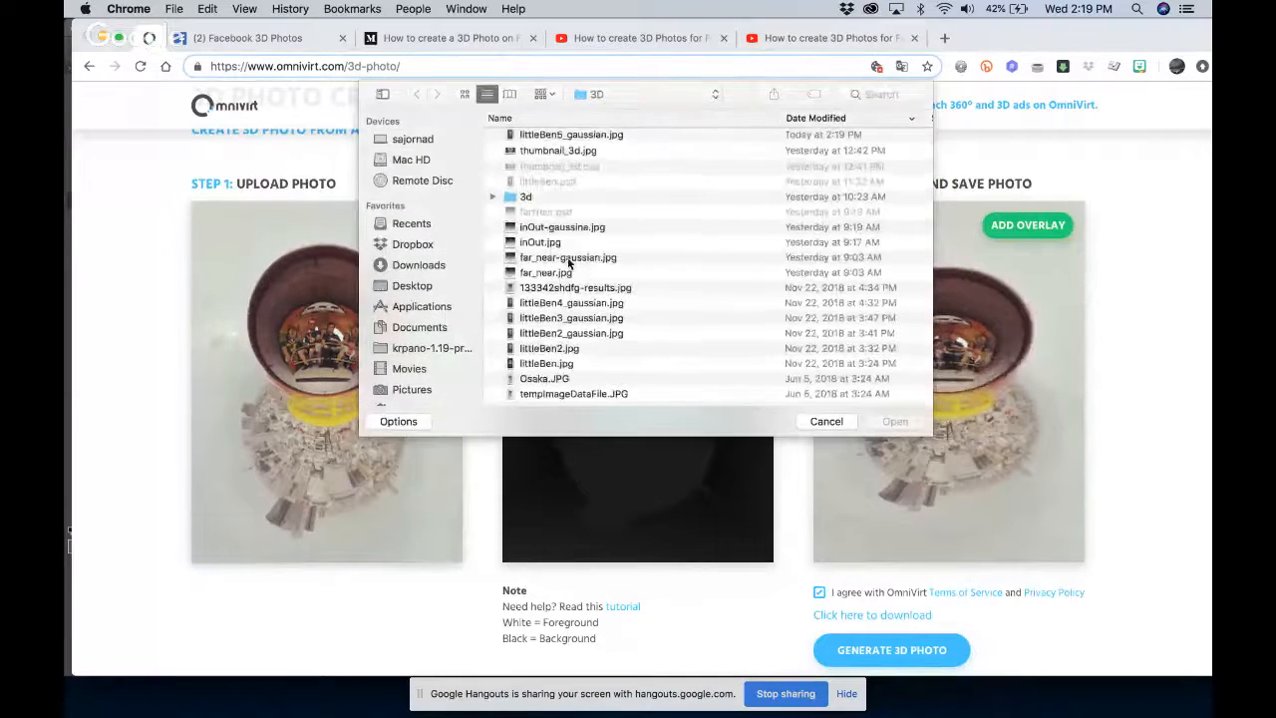
left_click(550, 383)
key("Return")
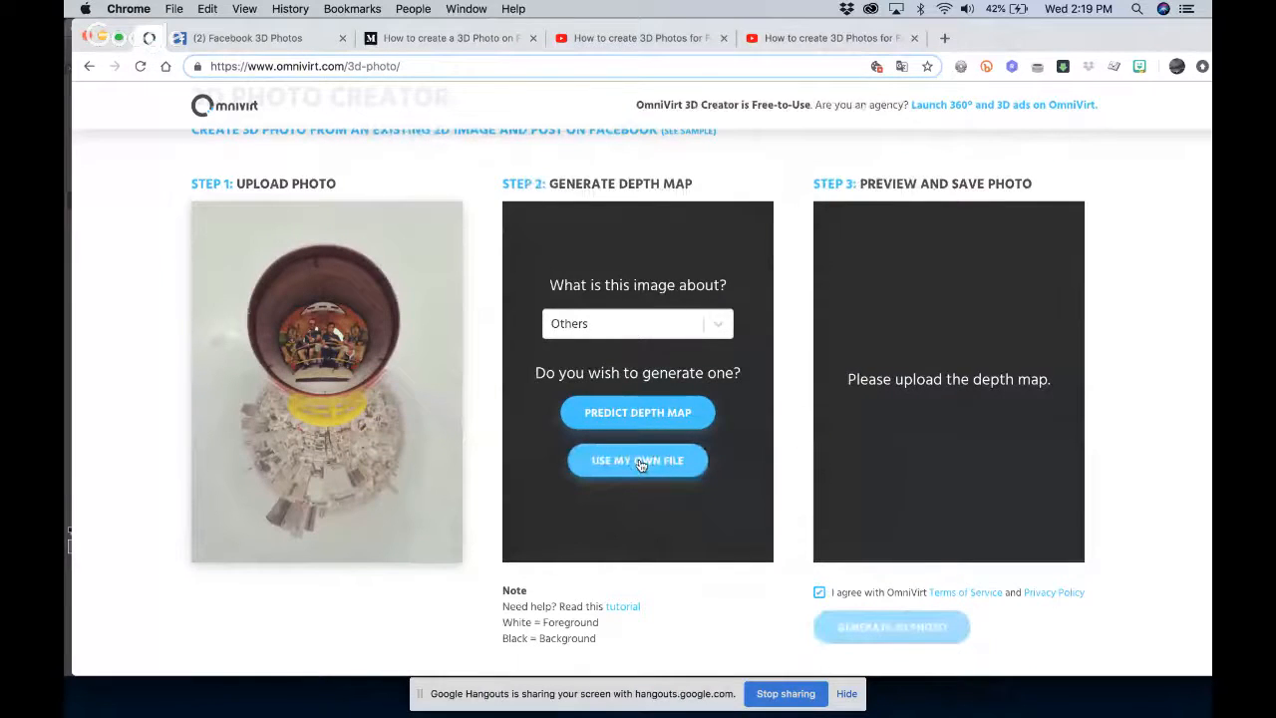
Check a preview of littleBen5_gaussian.jpg and upload that file as the photo's own depth map
left_click(639, 460)
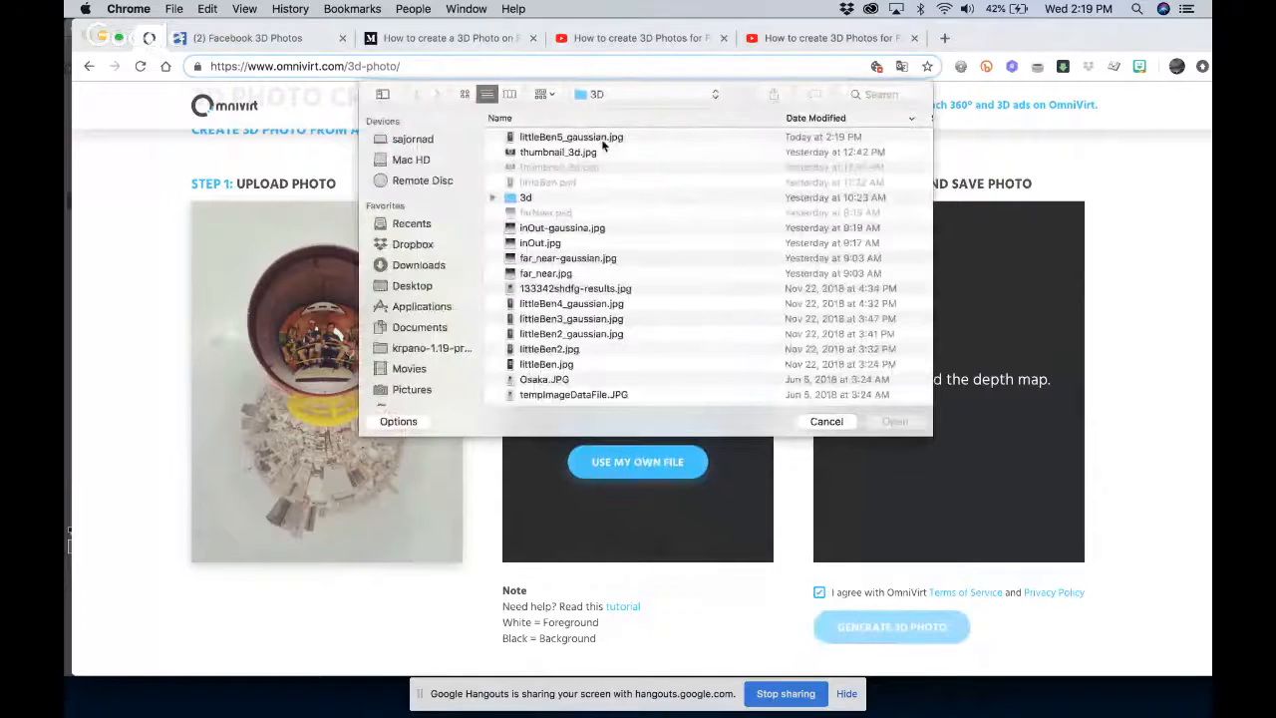
left_click(602, 141)
key("space")
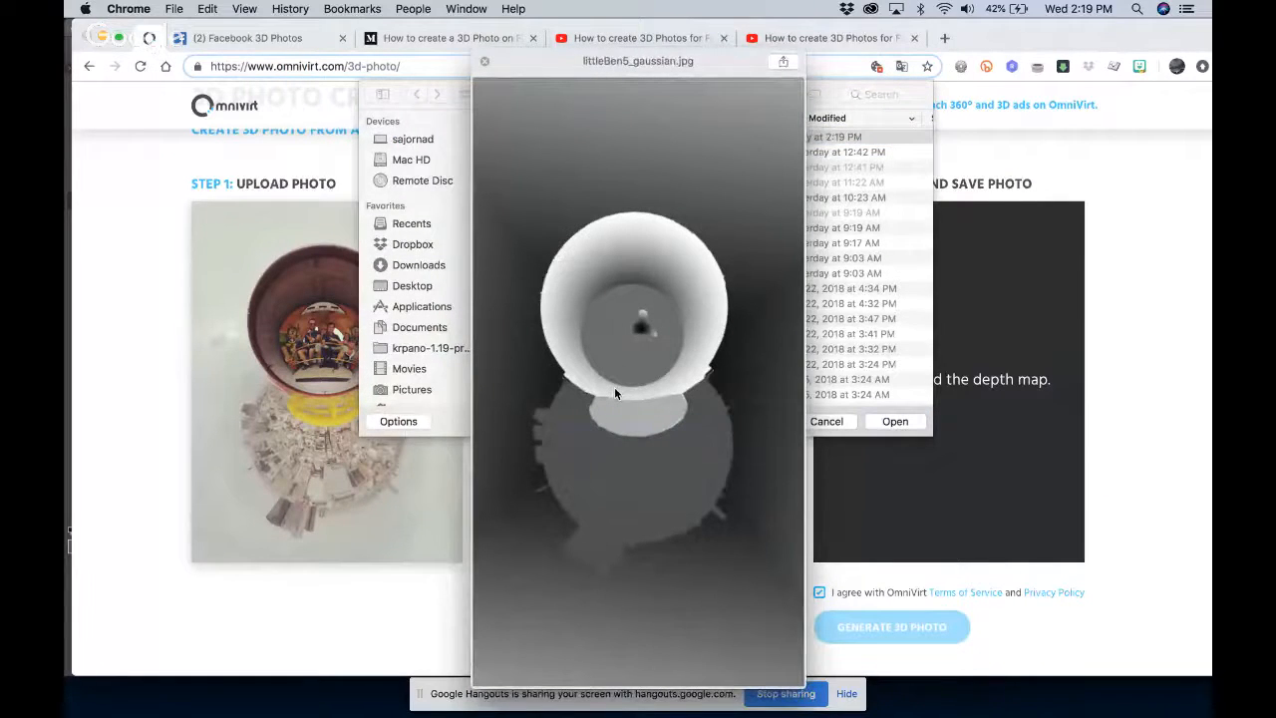
key("space")
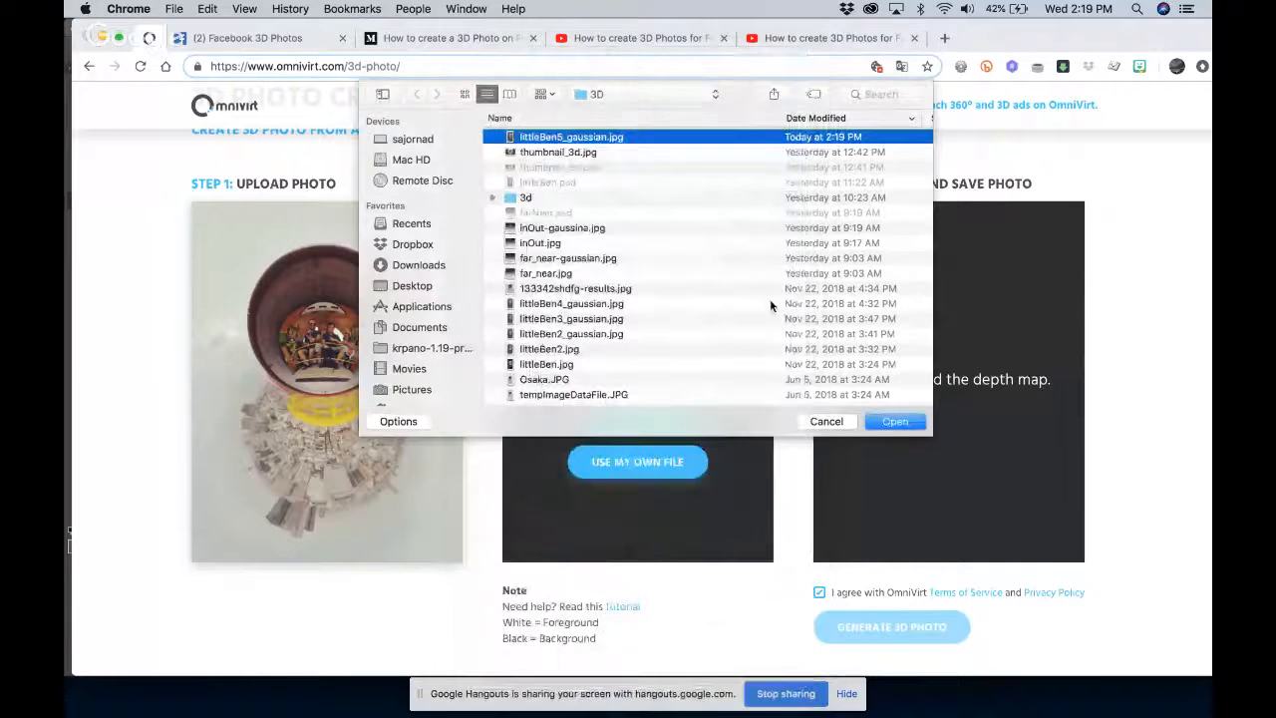
key("Return")
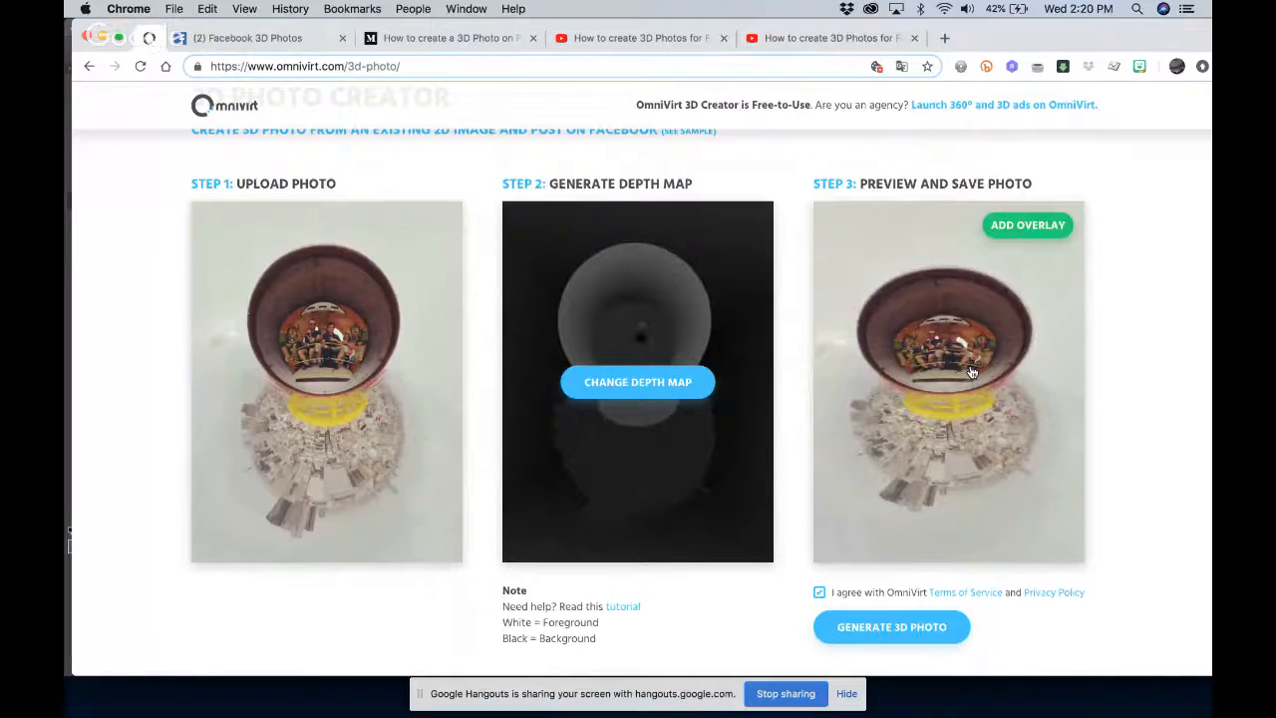
scroll(972, 372, "down", 2)
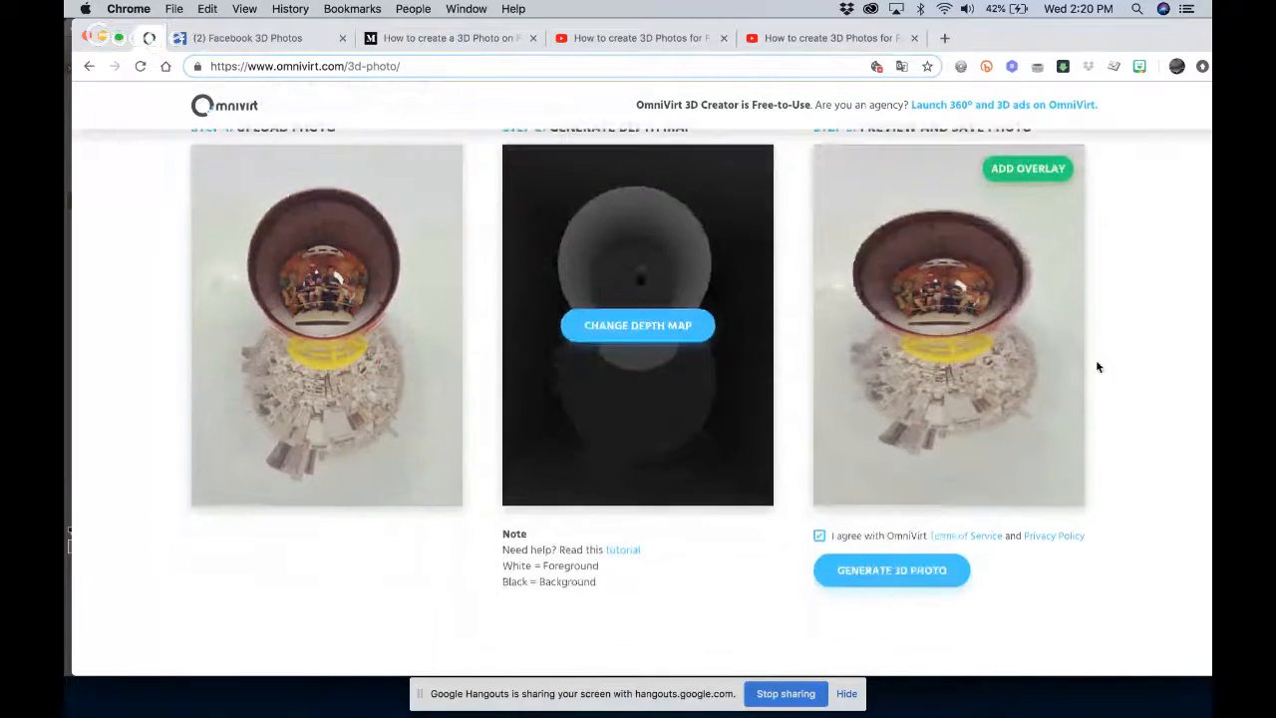
Inspect the enlarged 3D preview, compare it with the seated figure in littleBen5_gaussian.jpg in Photoshop, and return to Photoshop
scroll(1106, 368, "up", 2)
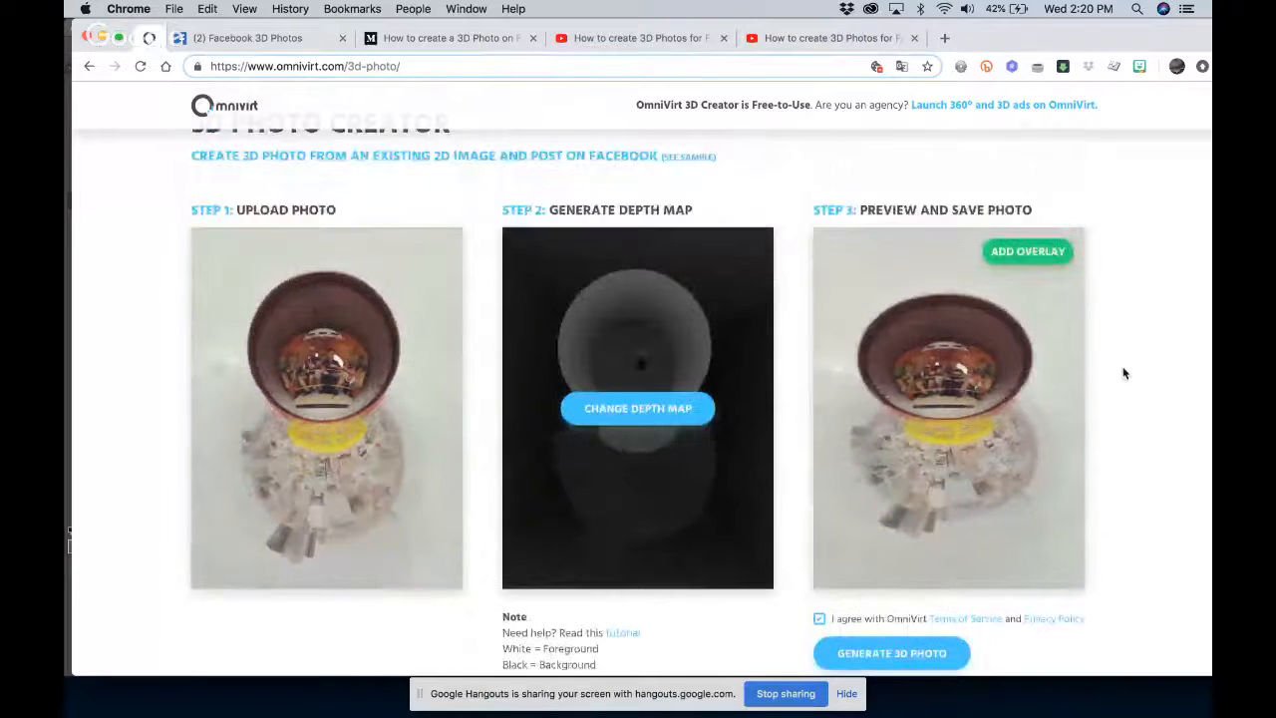
scroll(1118, 359, "up", 5)
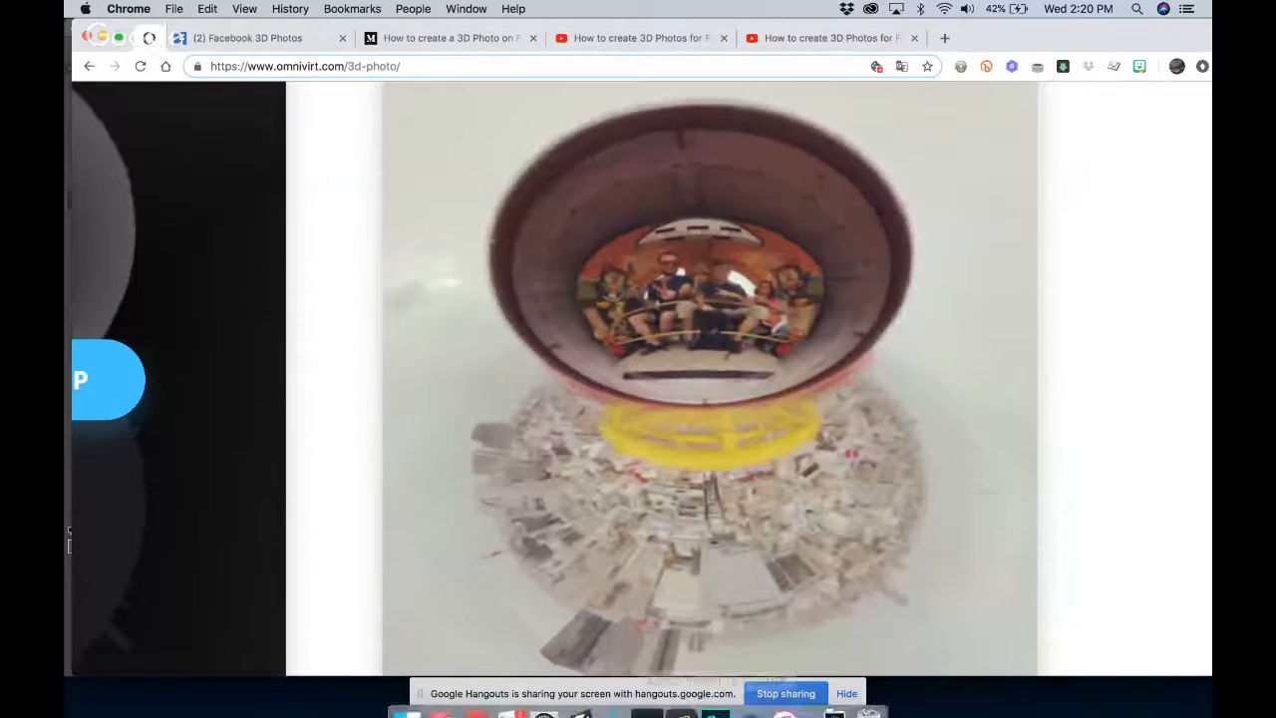
left_click(725, 710)
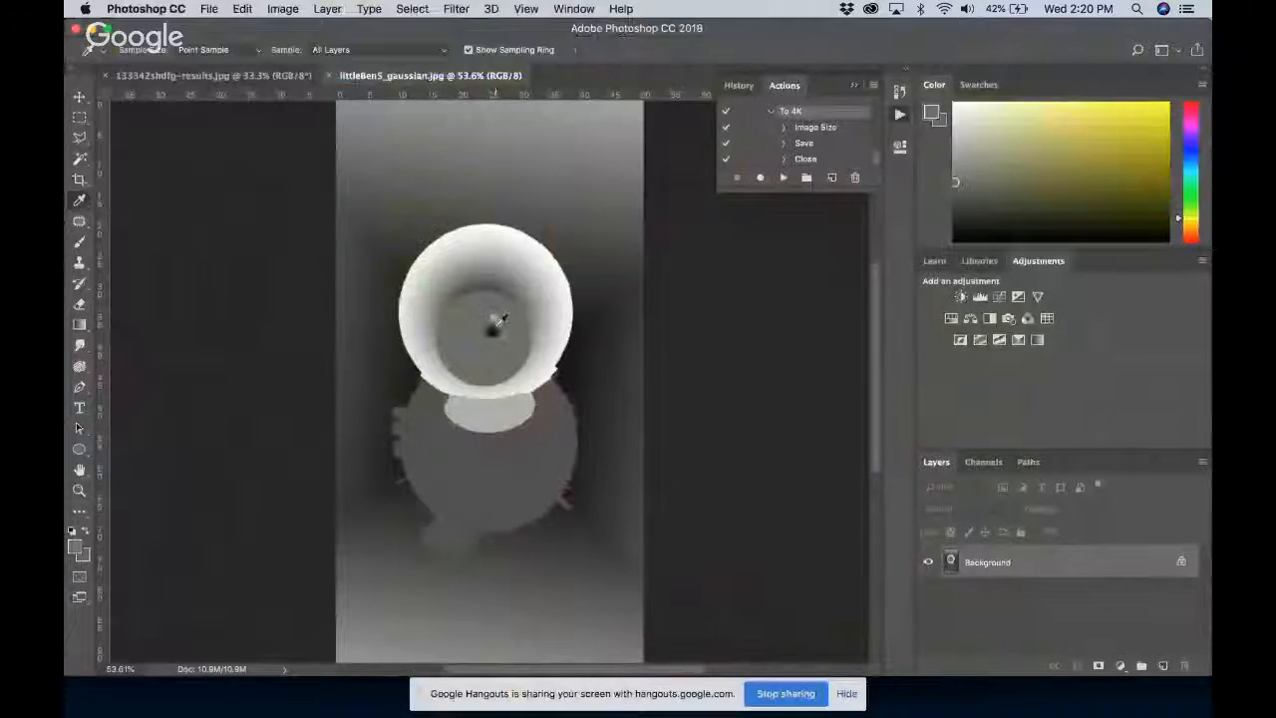
key("z")
left_click_drag(473, 323, 544, 357)
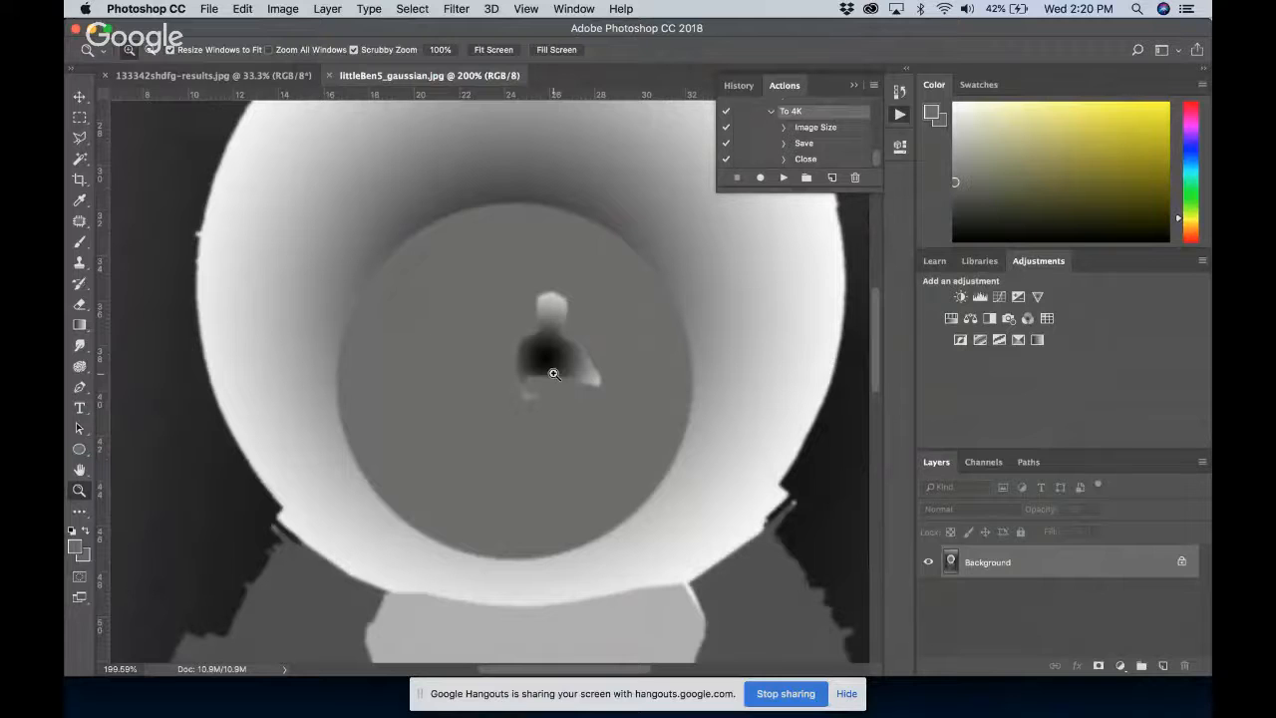
key("super+Tab")
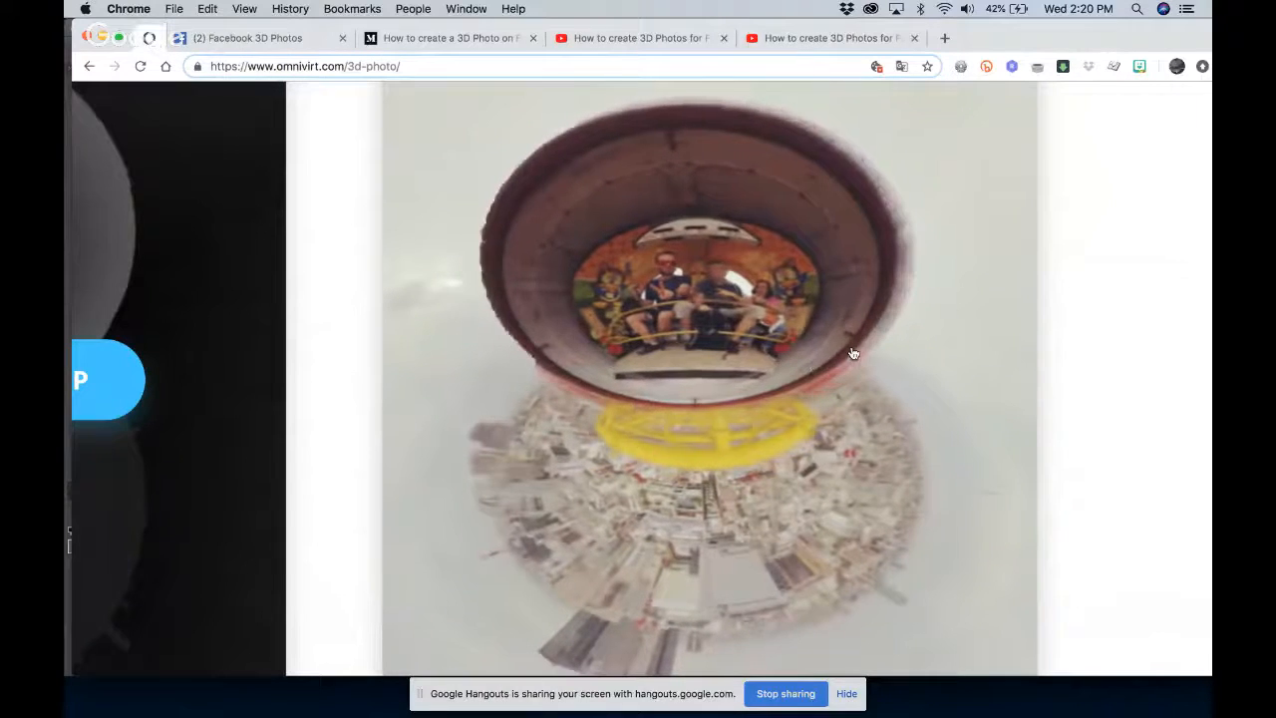
key("super+Tab")
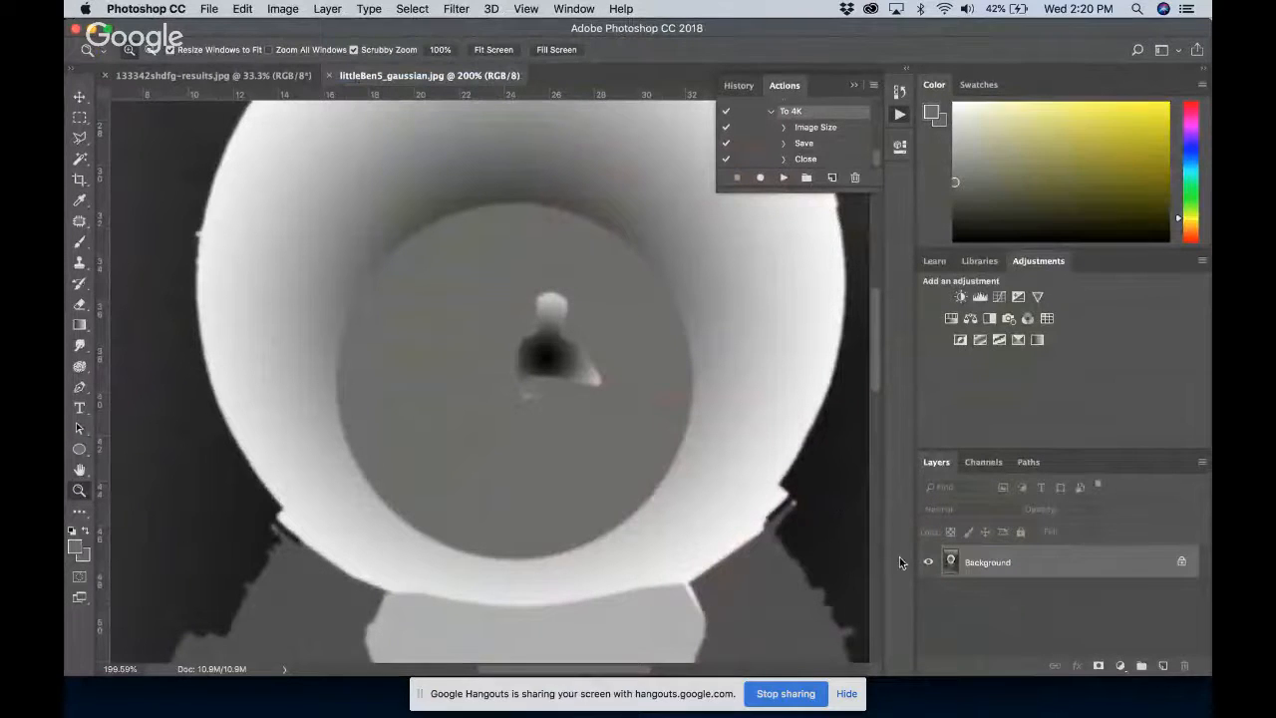
Undo the last two operations to recover the depth map's separate layers, show Layer 6, and hide Layer 8
key("alt+super+z")
key("alt+super+z")
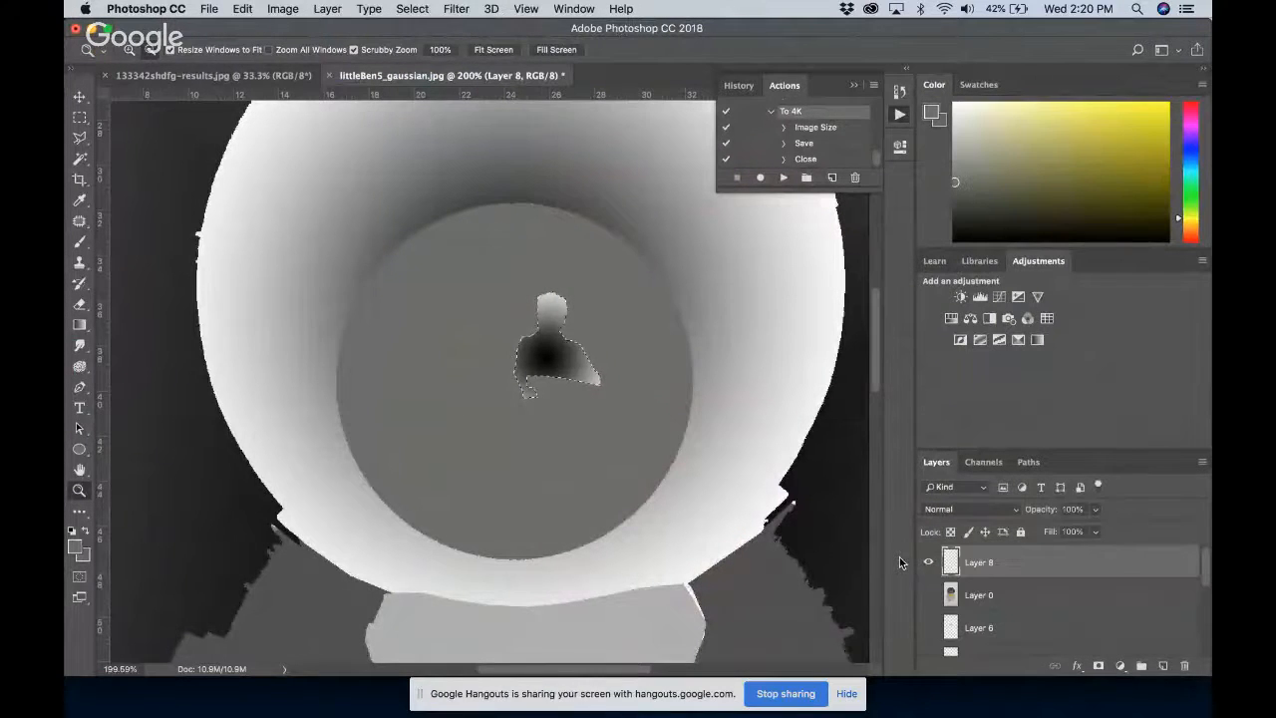
left_click(931, 562)
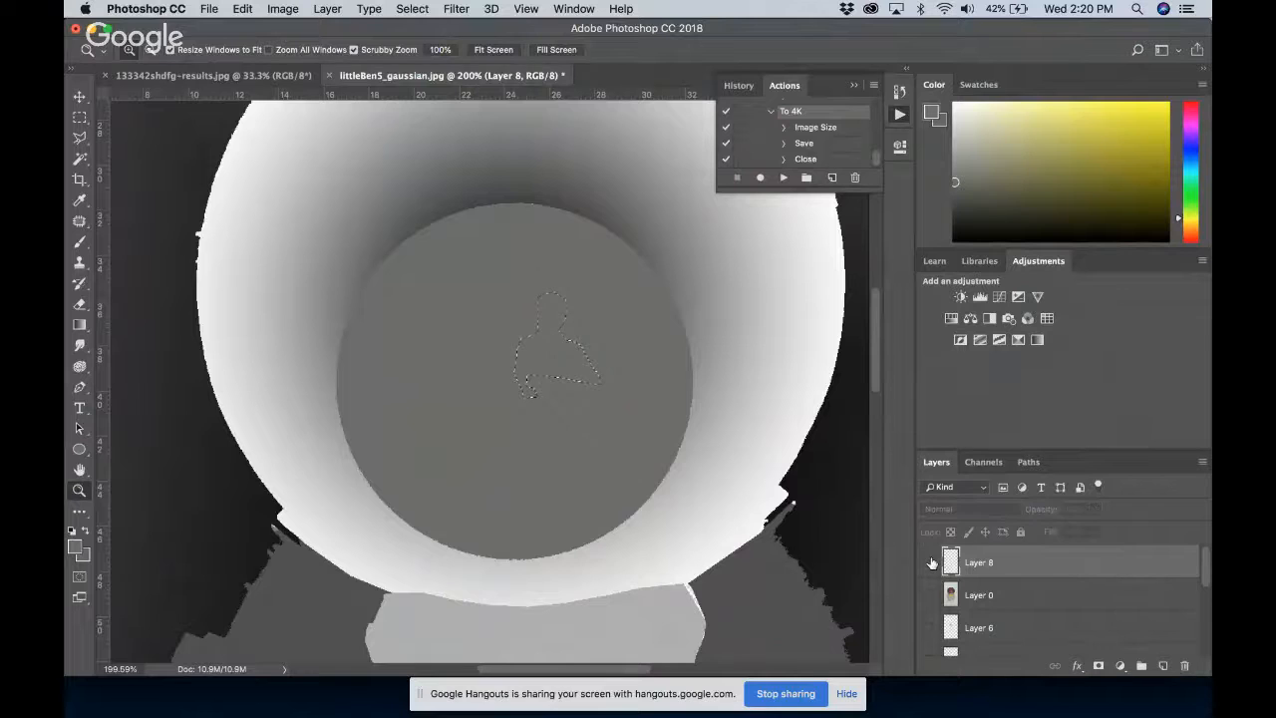
left_click(931, 563)
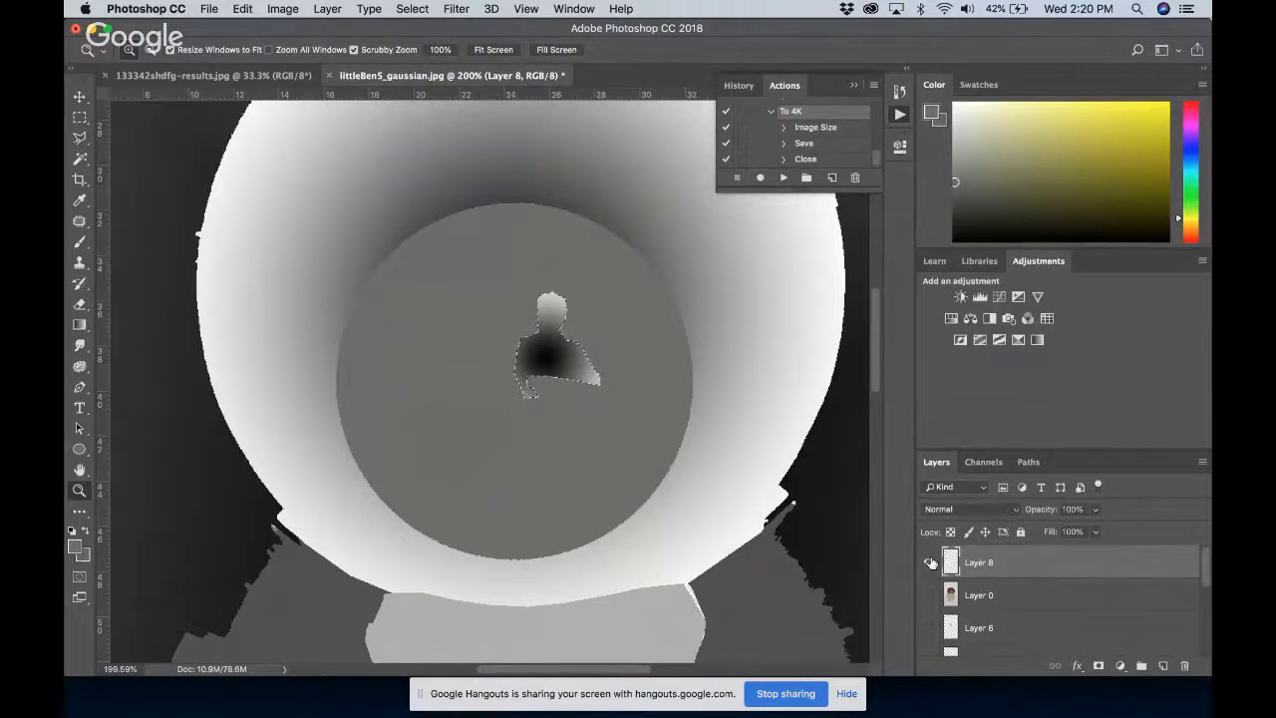
left_click(929, 628)
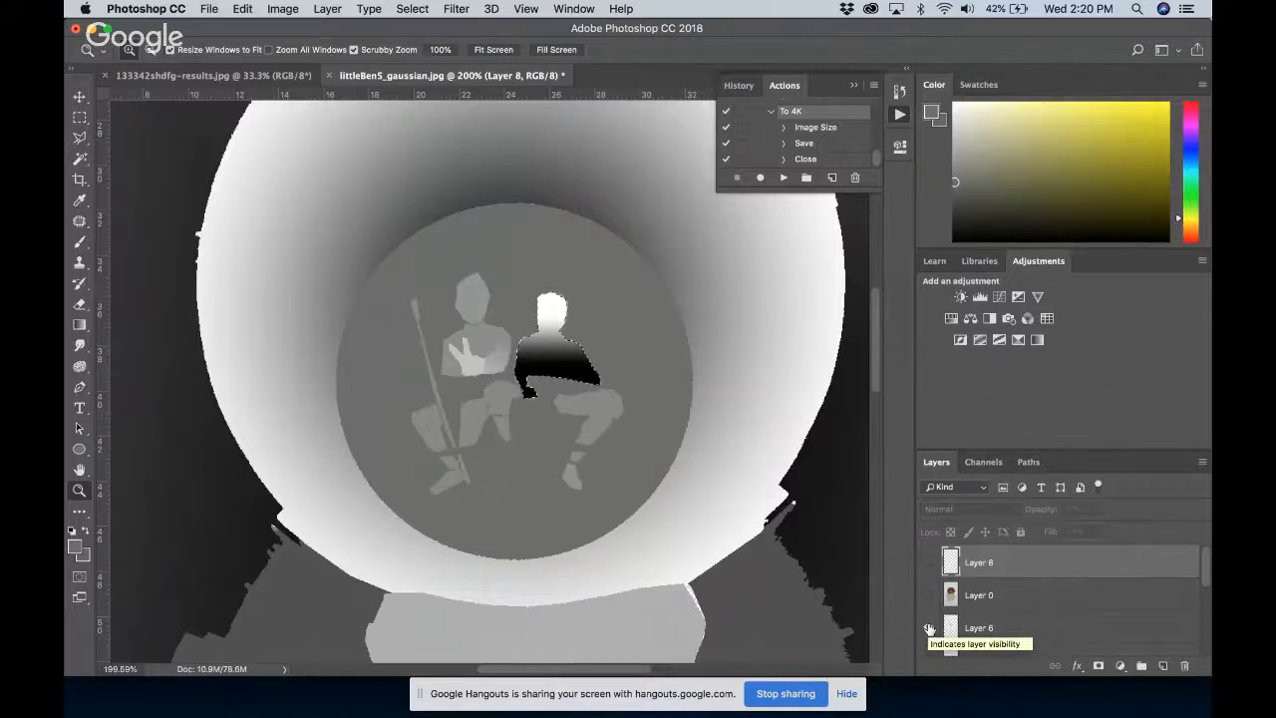
left_click(931, 562)
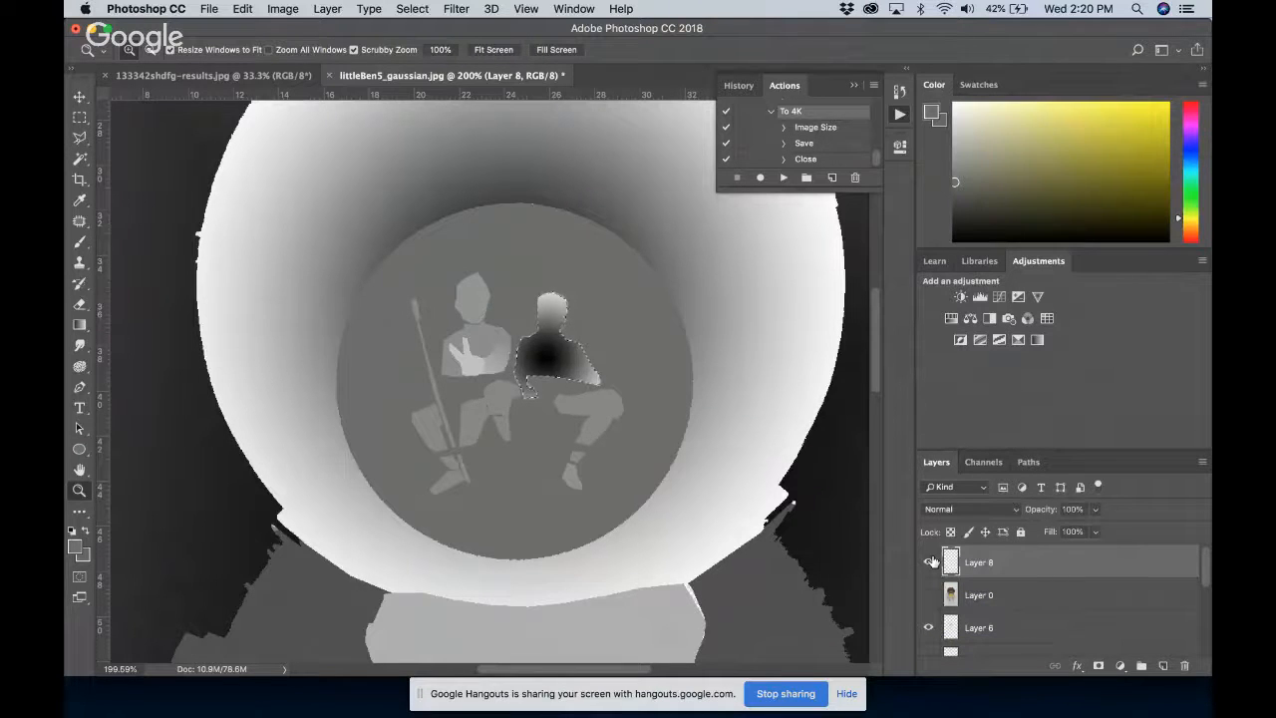
left_click(933, 562)
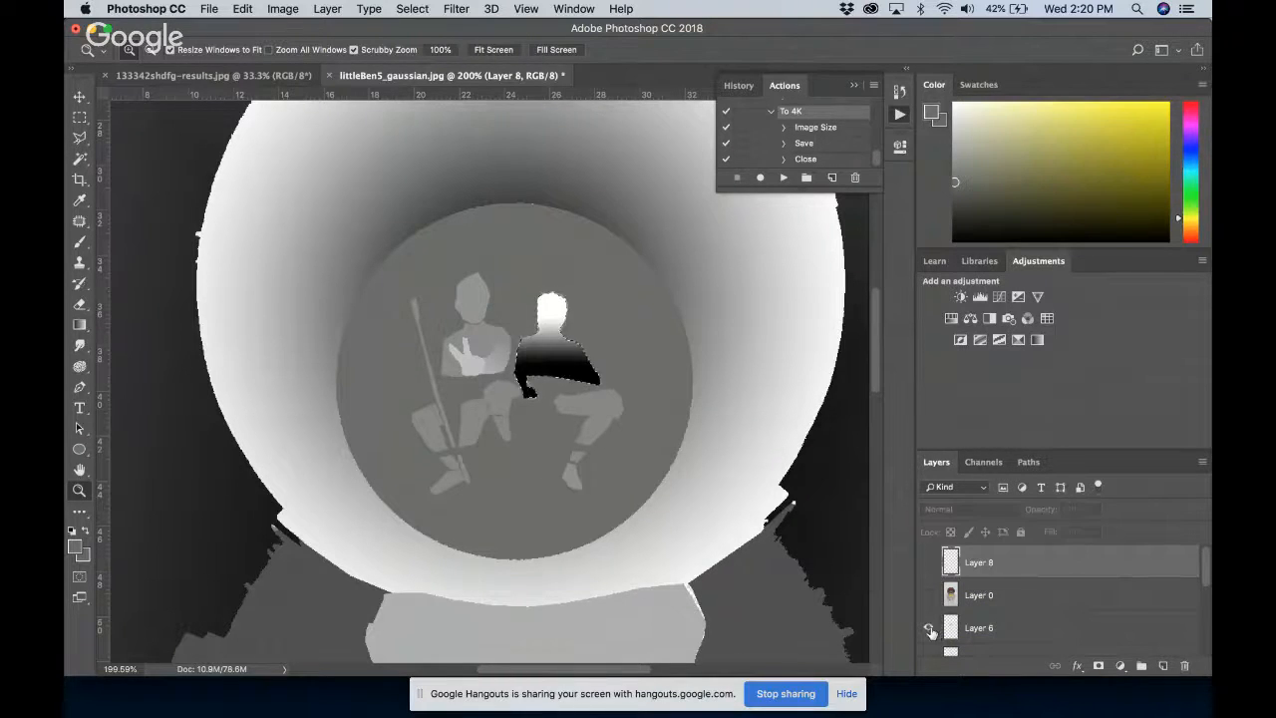
Check the layers by toggling Layers 0, 8 and 6, and try clearing the selected figure on Layer 6
scroll(930, 632, "down", 3)
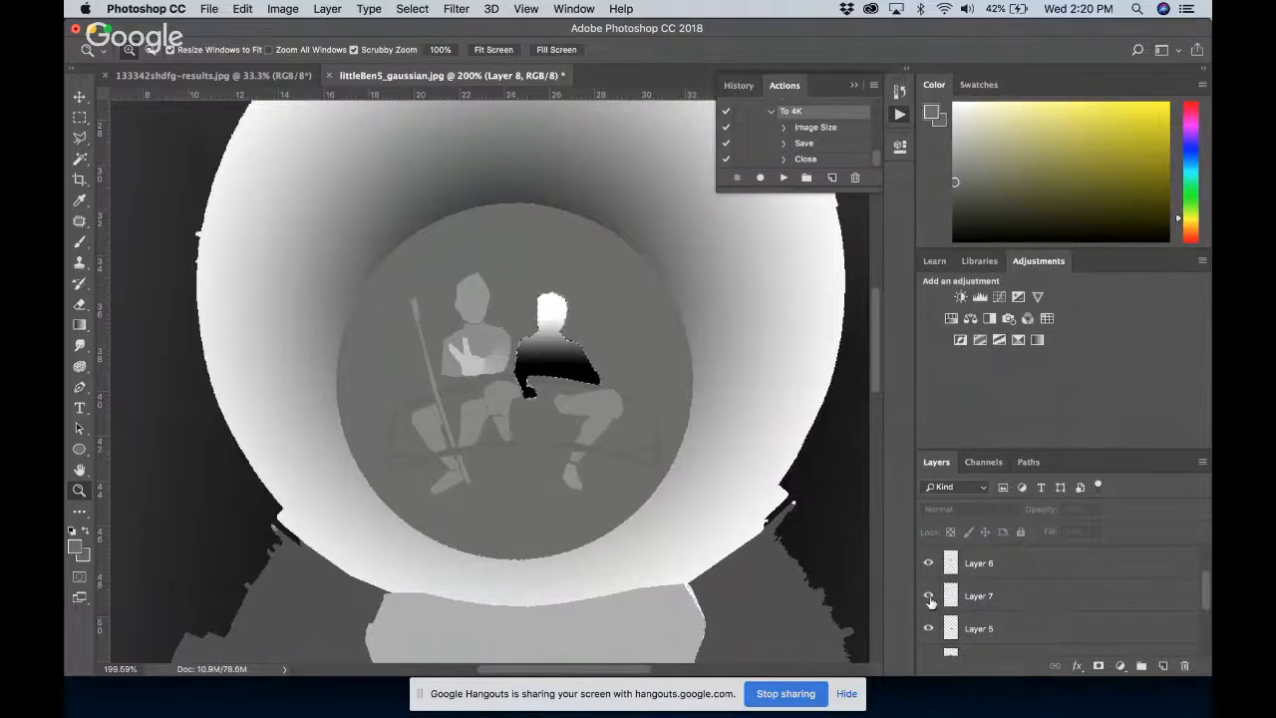
scroll(930, 598, "up", 3)
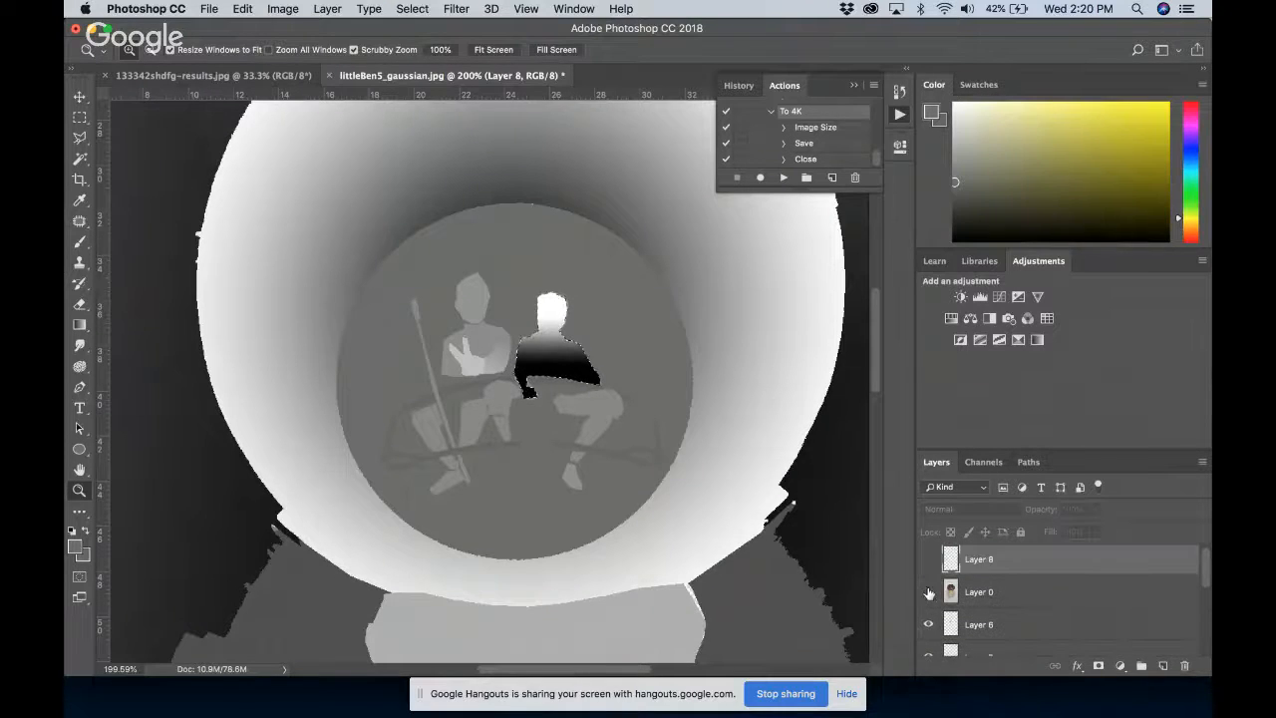
left_click(929, 593)
left_click(929, 593)
left_click(928, 561)
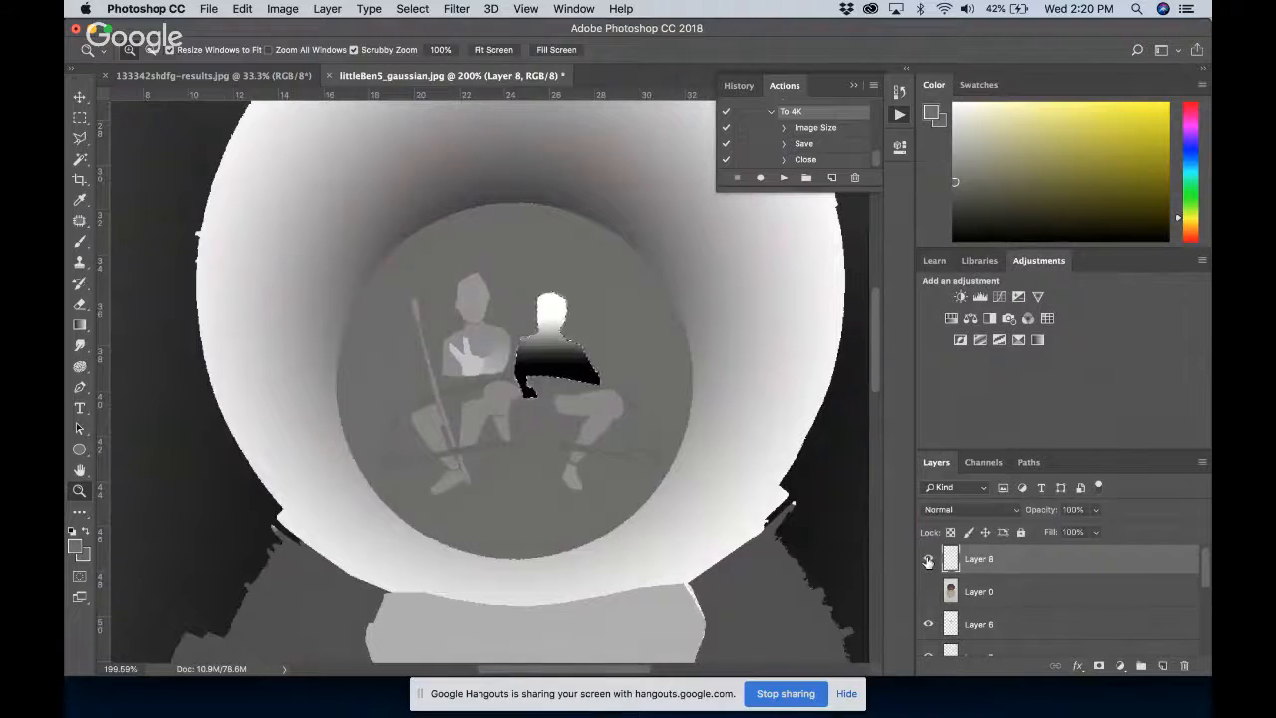
left_click(928, 561)
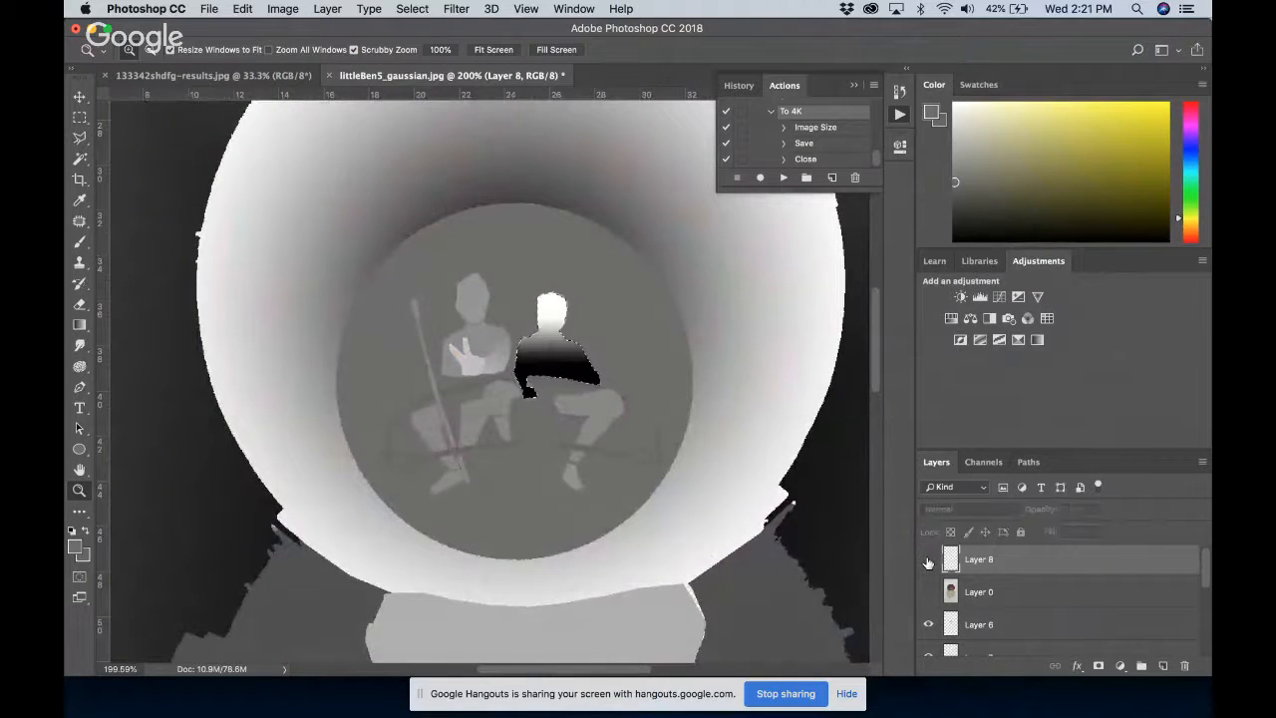
left_click(928, 625)
left_click(928, 625)
scroll(928, 625, "down", 1)
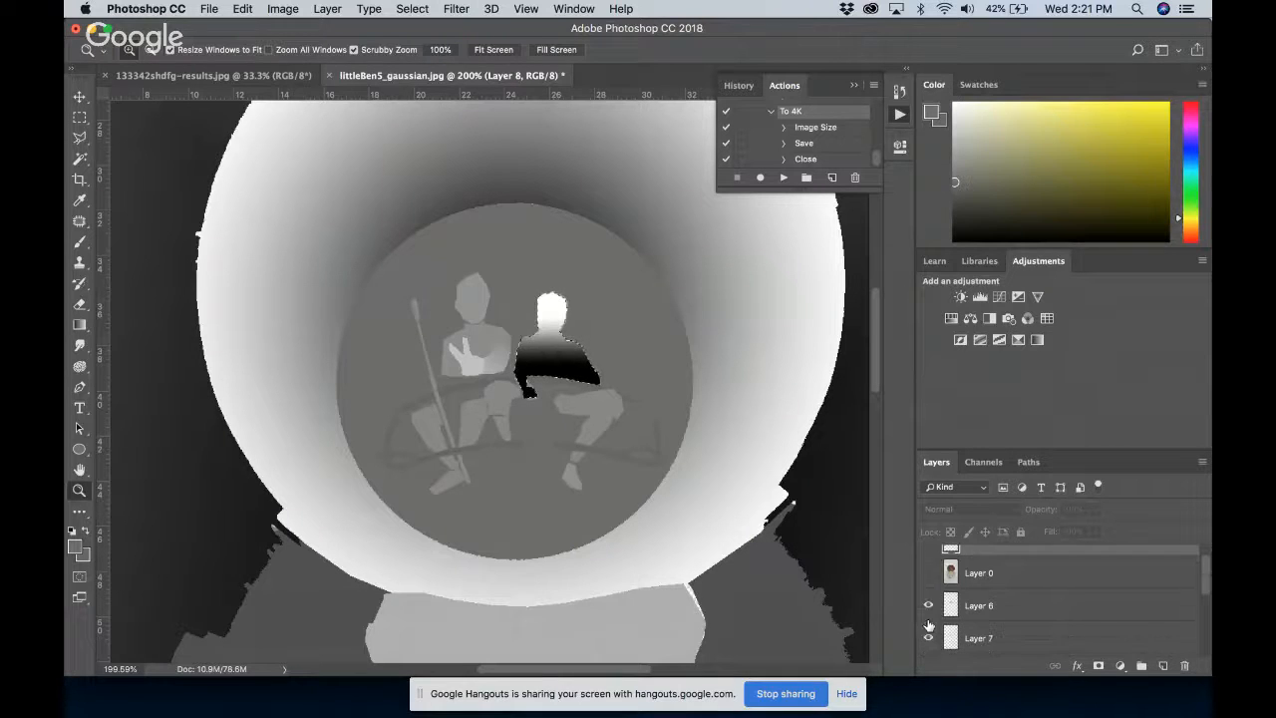
left_click(980, 611)
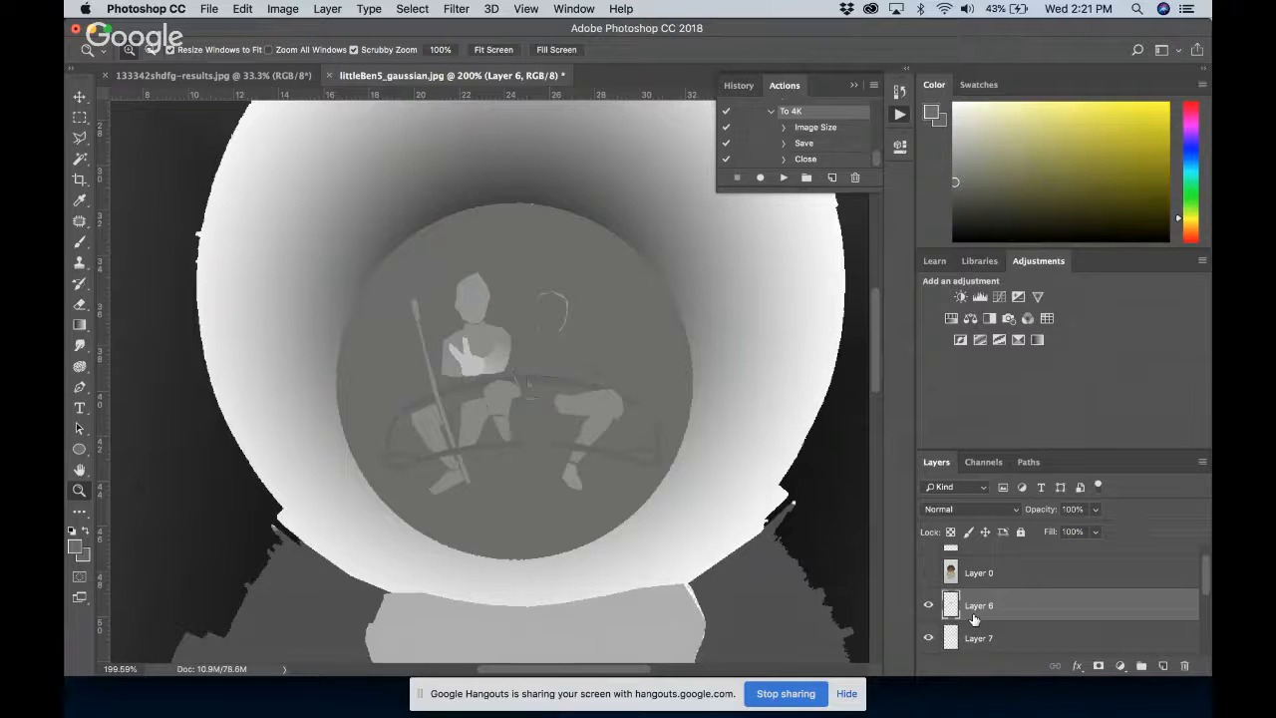
scroll(958, 616, "down", 1)
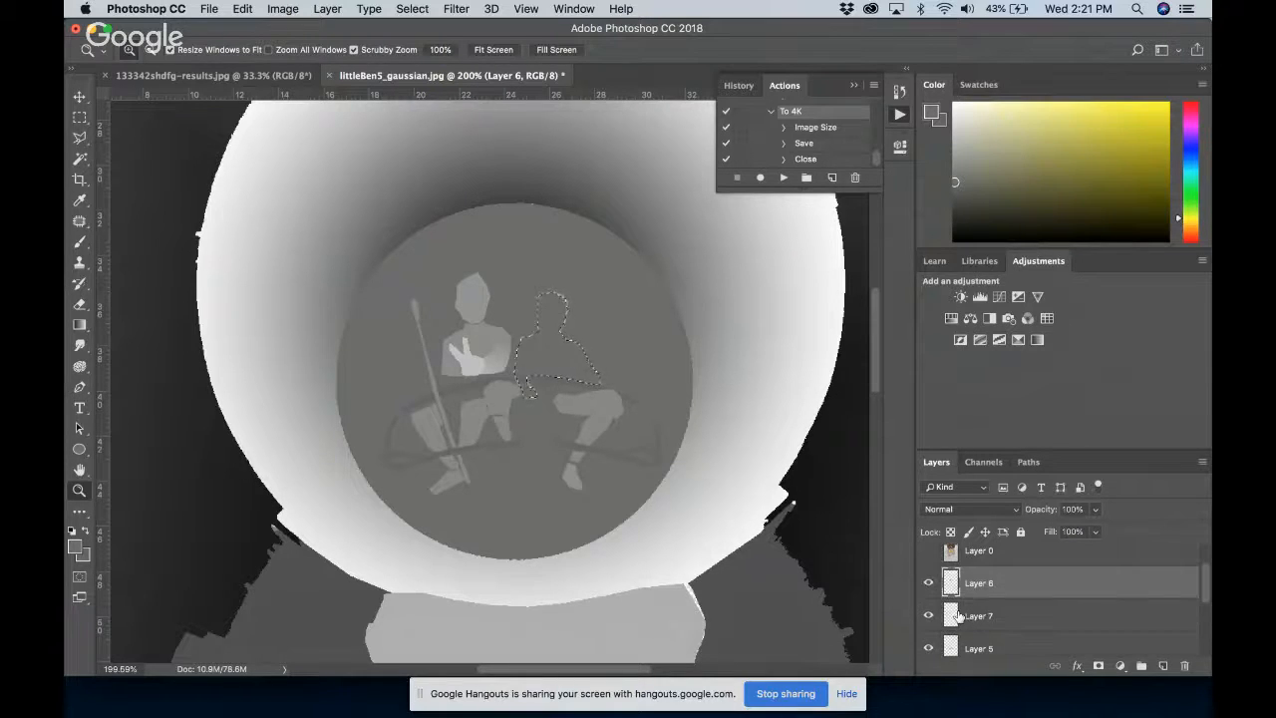
Undo the clearing and the gradient edits on the second seated figure to restore its grey shading on Layer 6
key("alt+super+z")
key("alt+super+z")
key("alt+super+z")
key("alt+super+z")
key("alt+super+z")
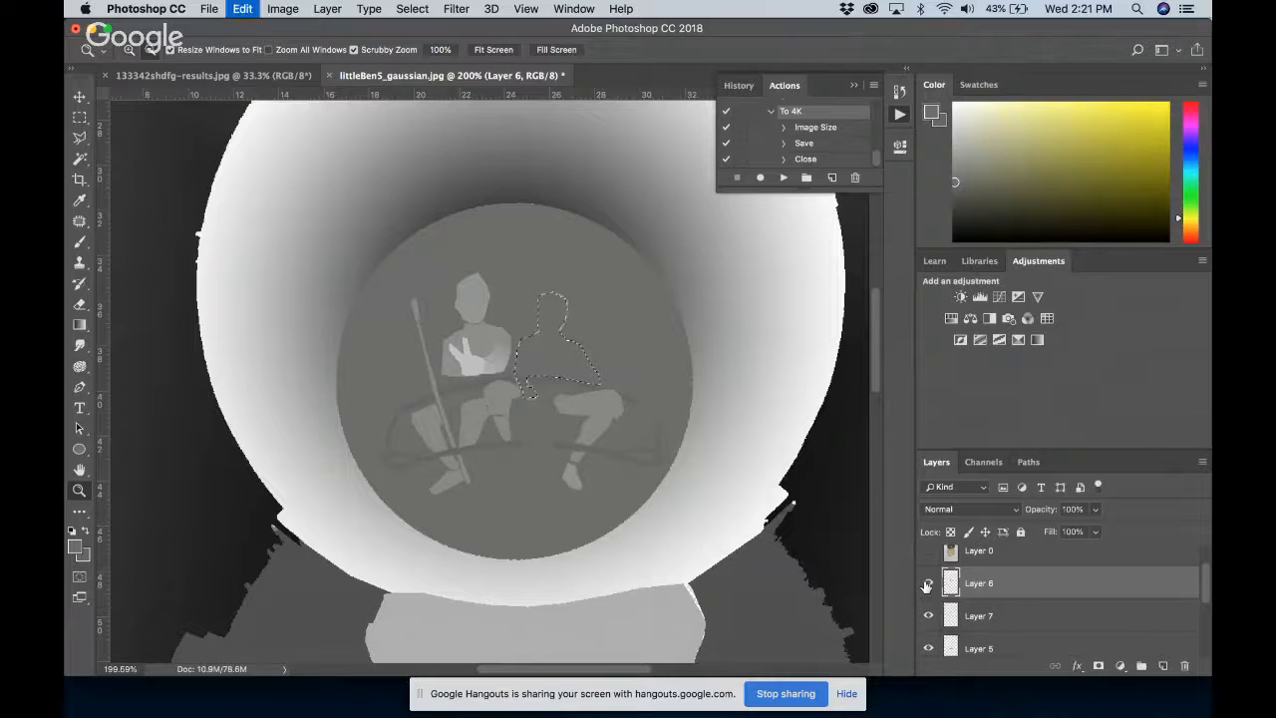
key("alt+super+z")
key("alt+super+z")
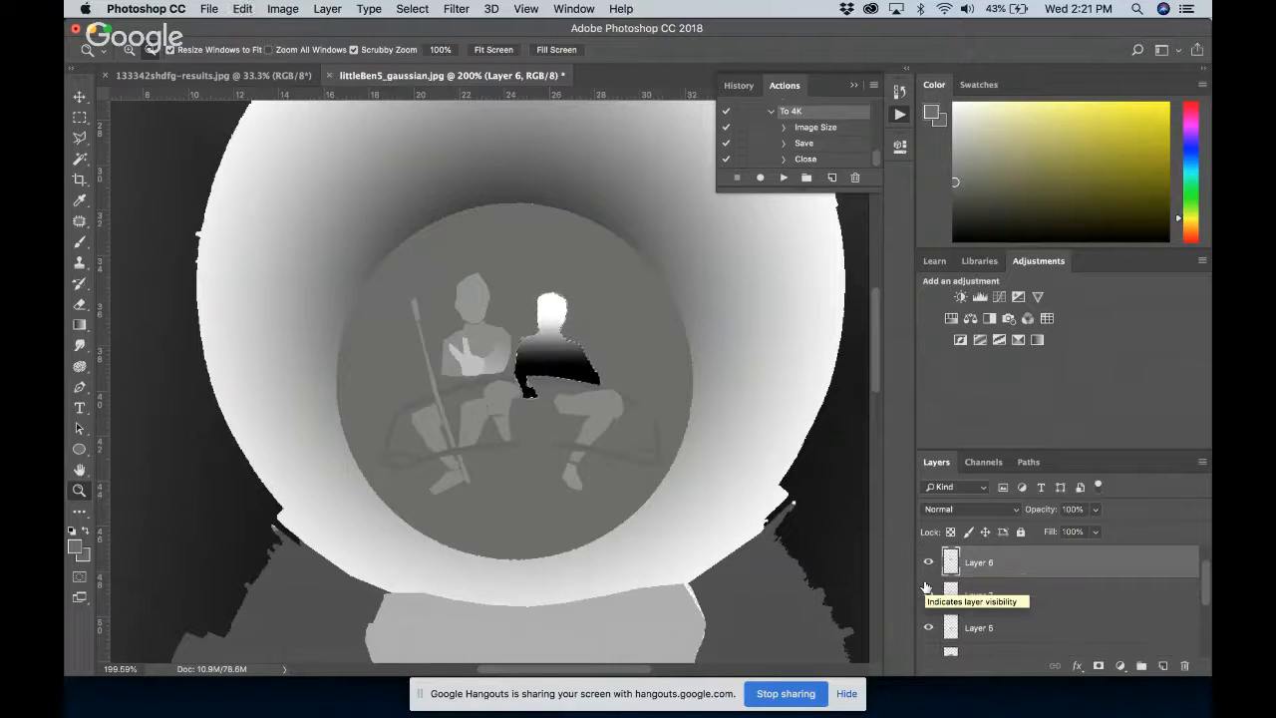
key("alt+super+z")
left_click(928, 594)
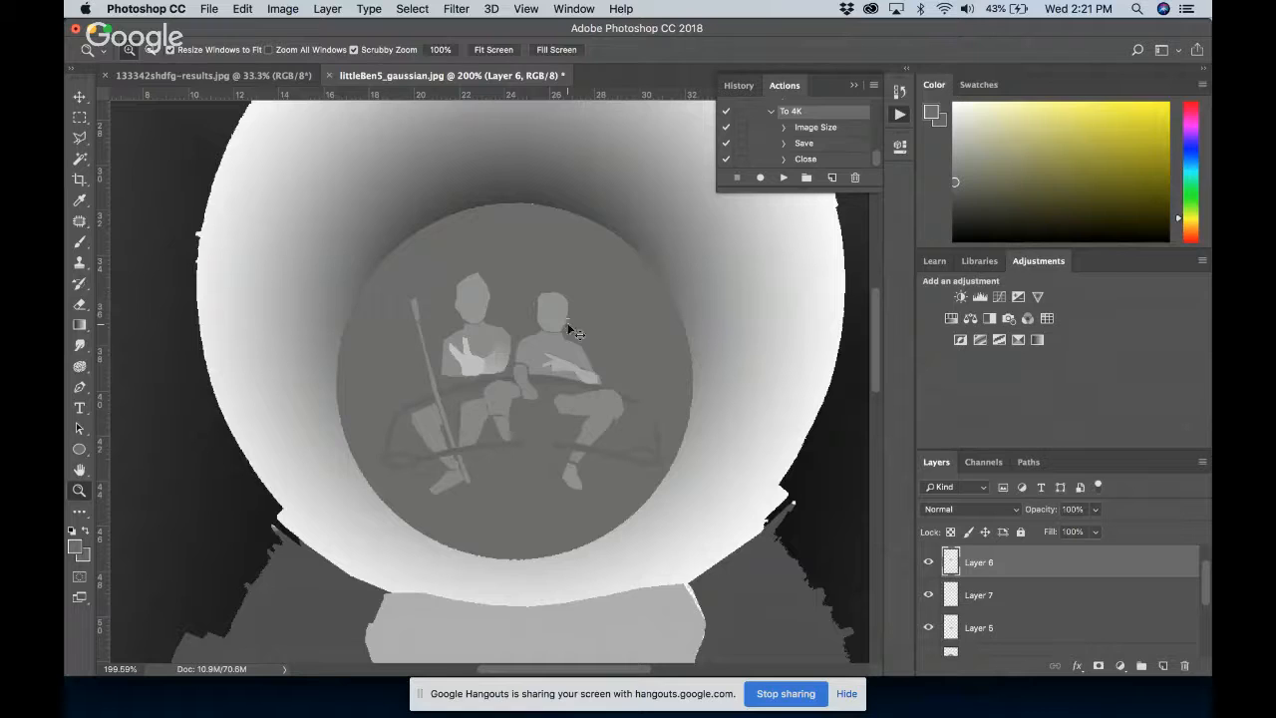
Compare the OmniVirt 3D preview with the grey seated figures in the Photoshop depth map, viewing the whole map and a close-up
key("super+Tab")
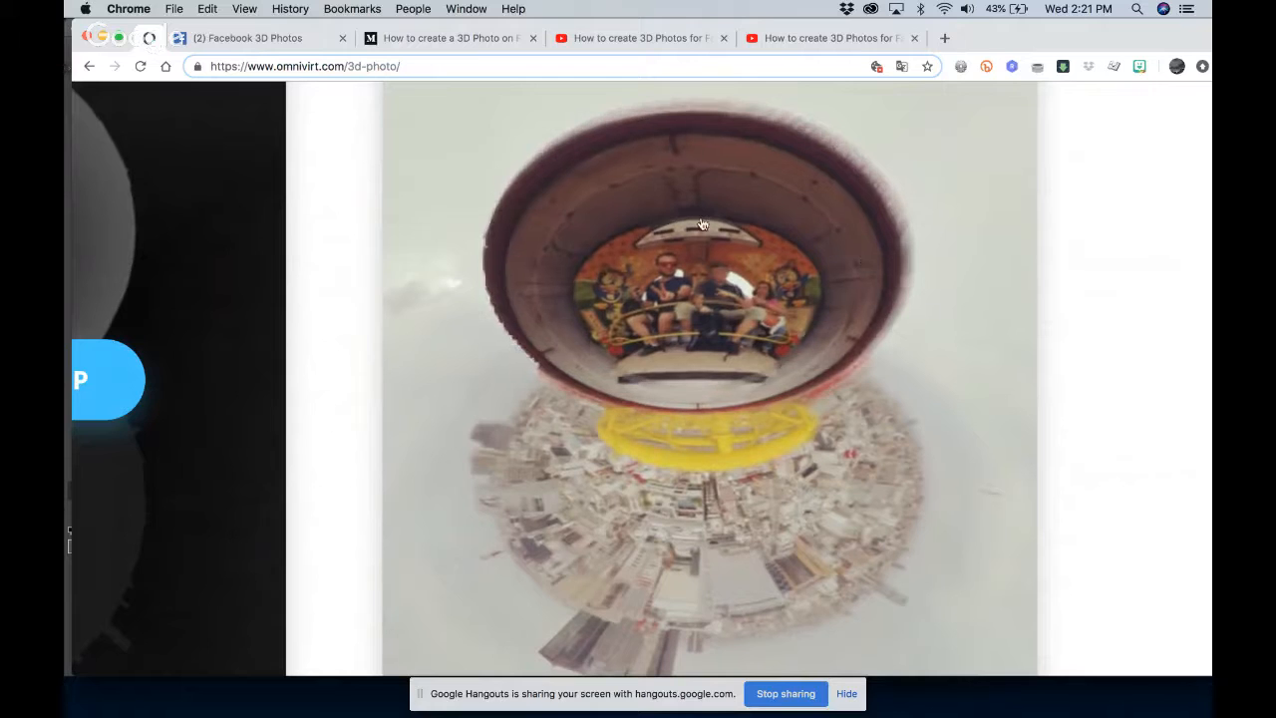
key("super+Tab")
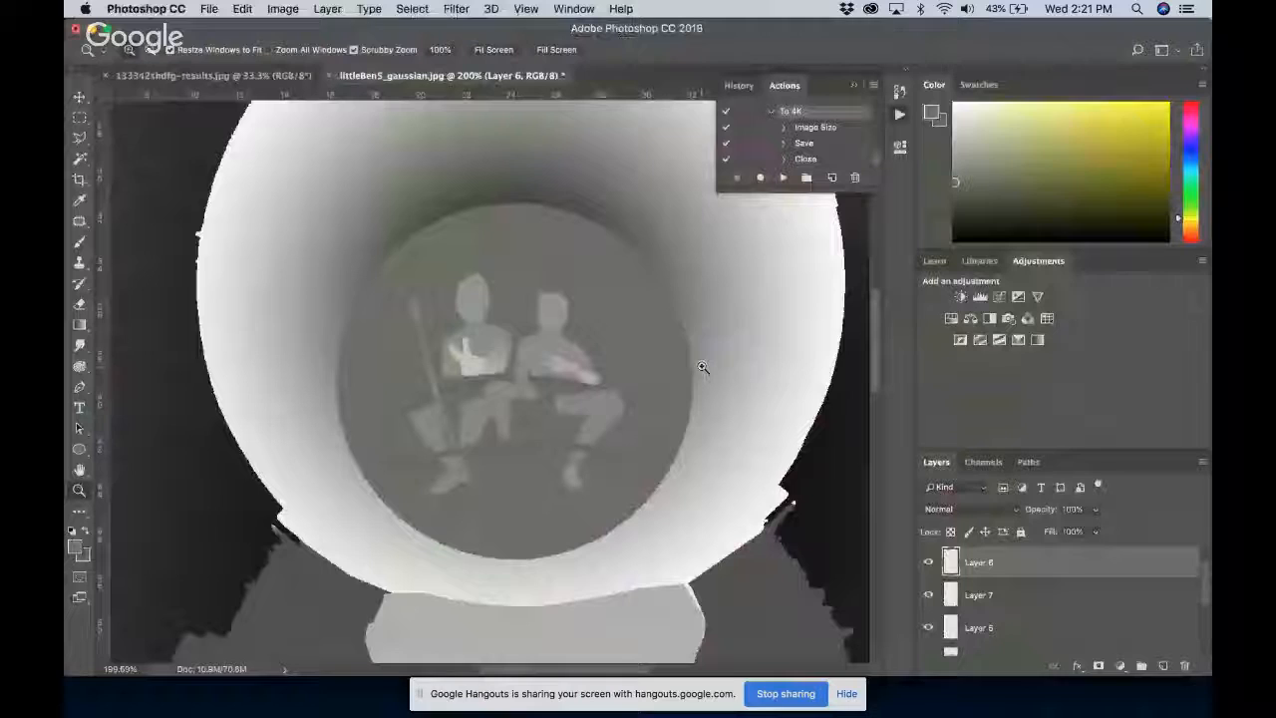
key("super+minus")
key("super+minus")
key("super+minus")
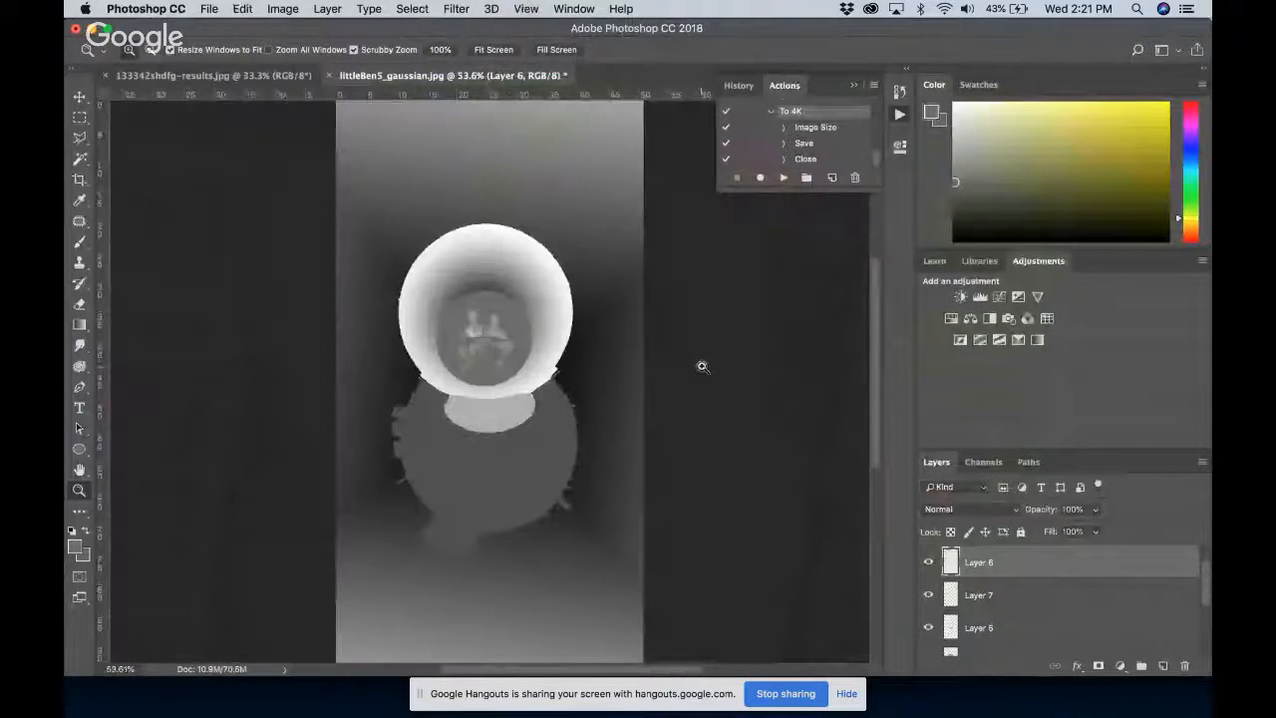
left_click_drag(491, 339, 605, 333)
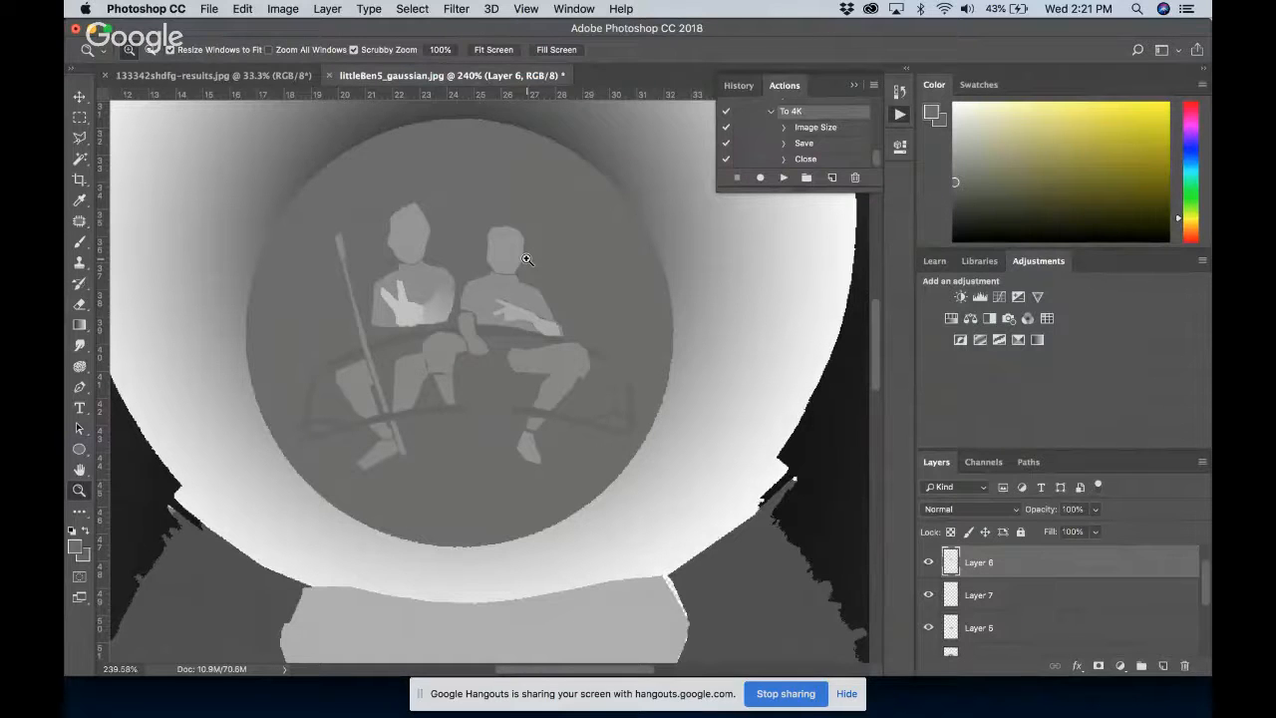
Switch to OmniVirt in Chrome, generate the 3D photo, check the broadcast window, and open the generated image
key("super+Tab")
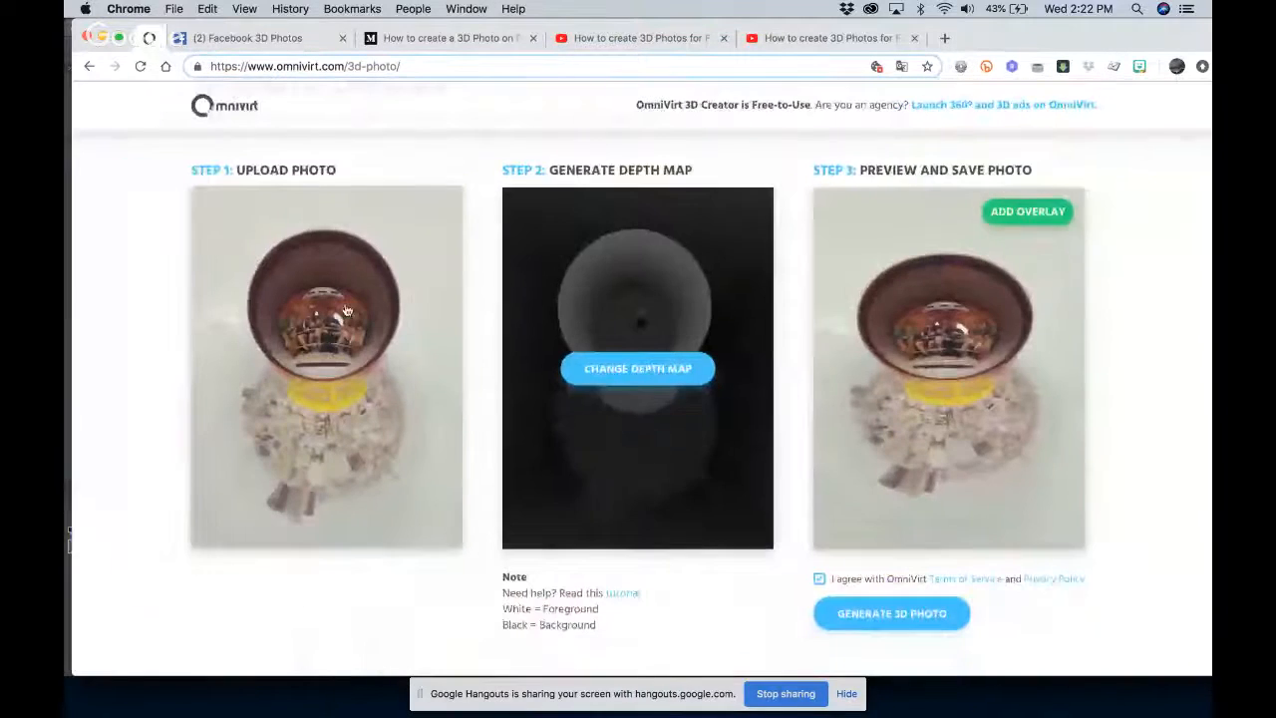
left_click(874, 613)
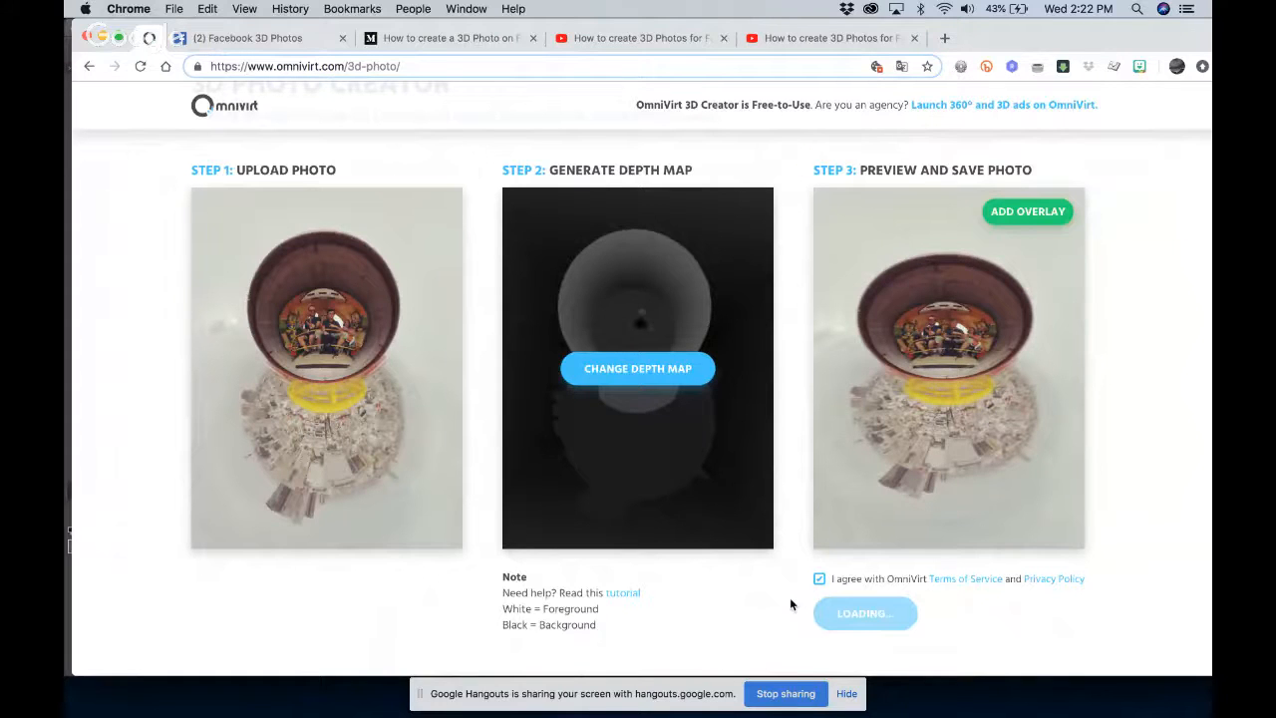
key("ctrl+Up")
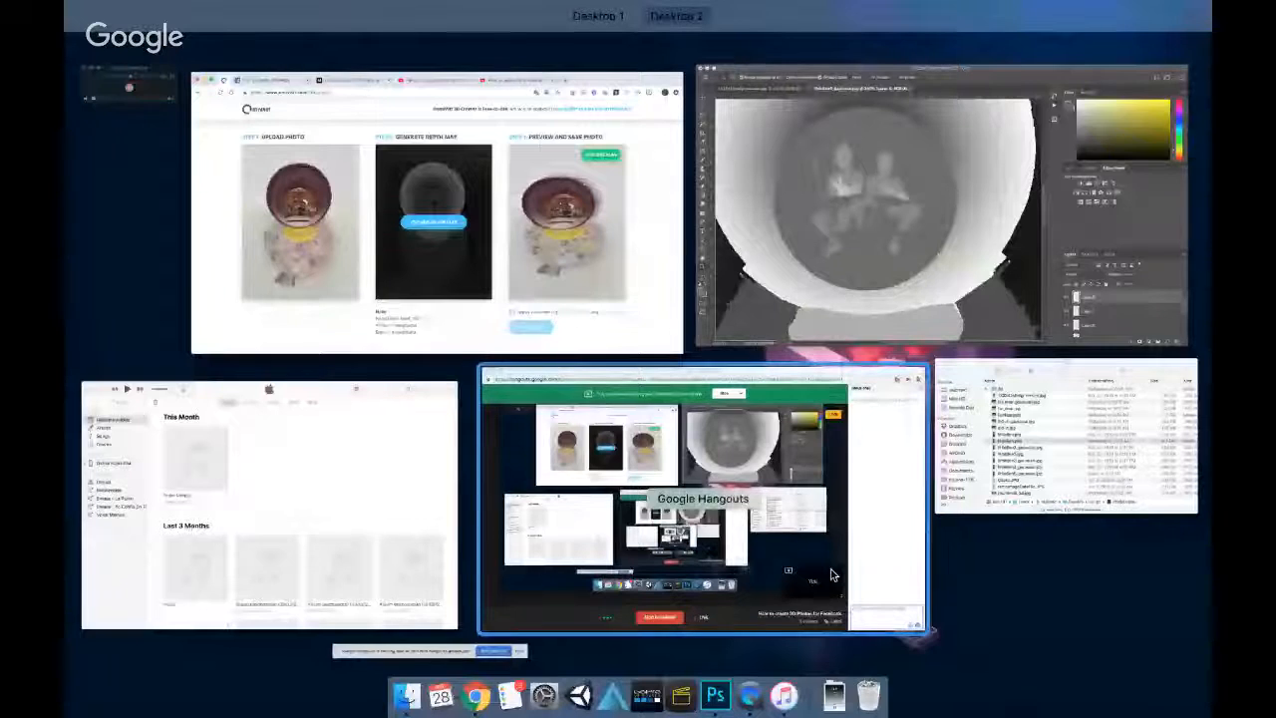
left_click(833, 574)
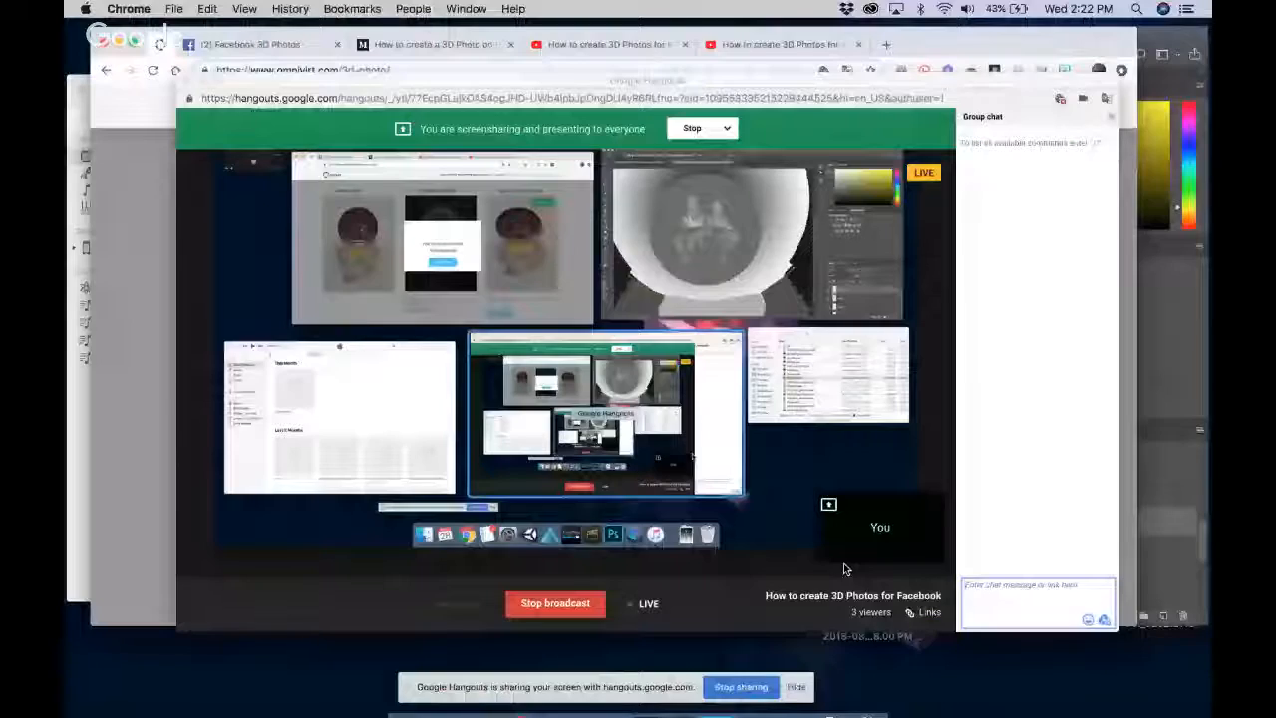
key("ctrl+Up")
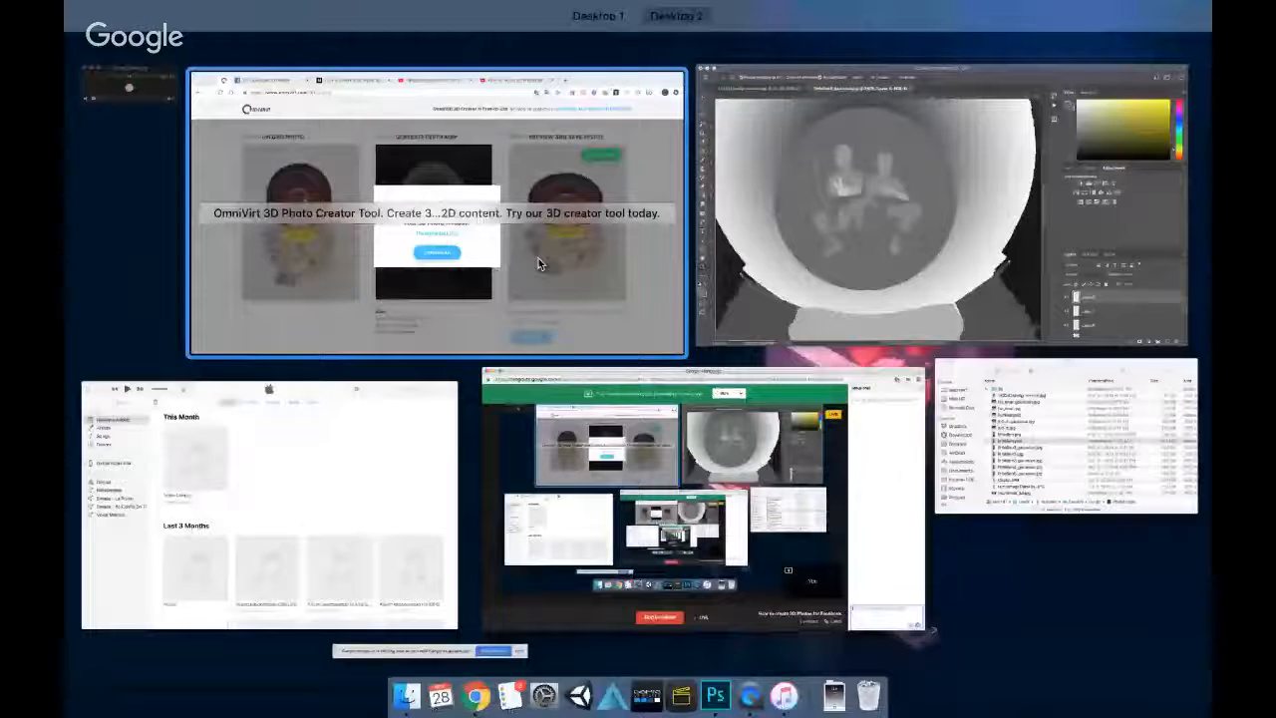
left_click(538, 259)
left_click(646, 442)
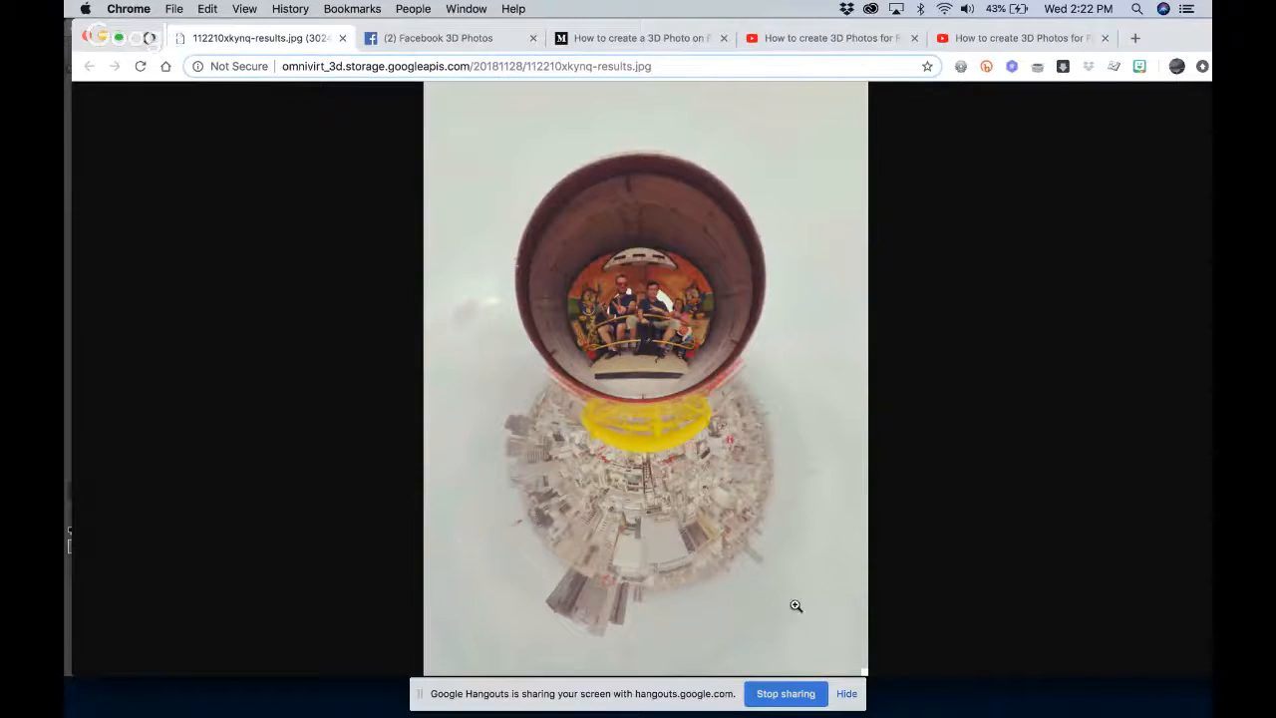
Look into the Downloads folder and examine the city buildings in the generated image at full size
mouse_move(833, 713)
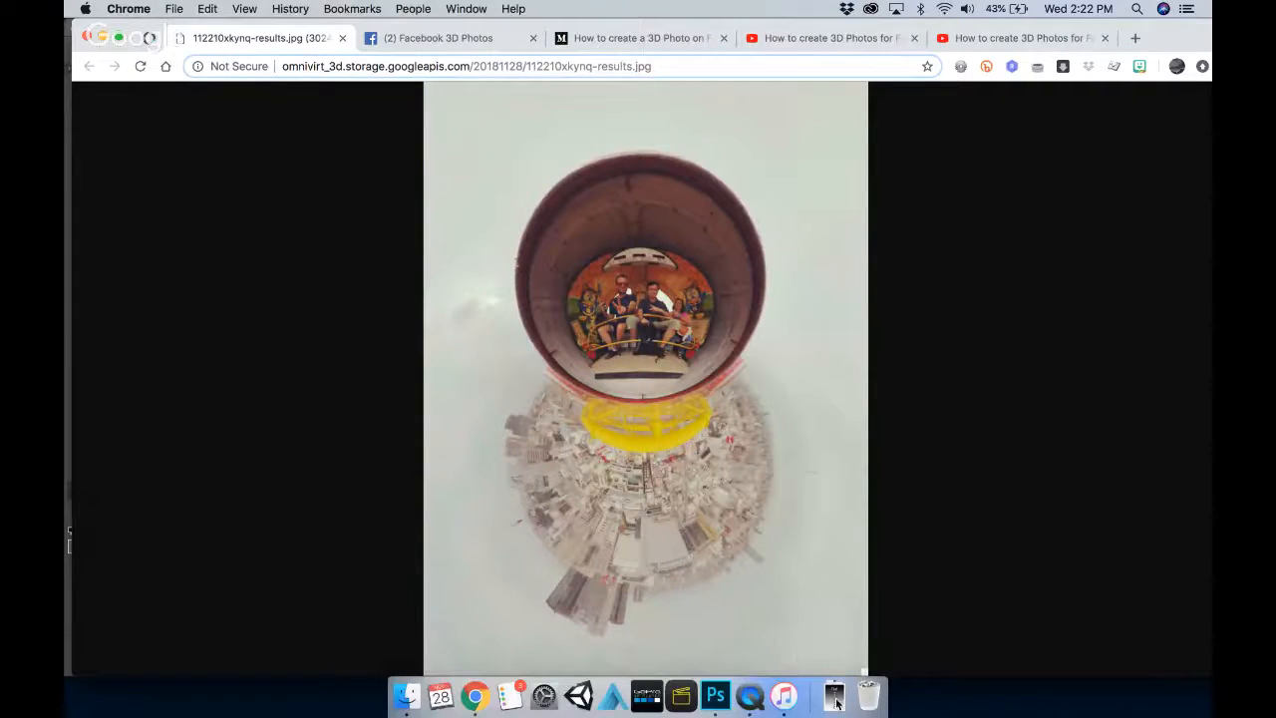
left_click(835, 703)
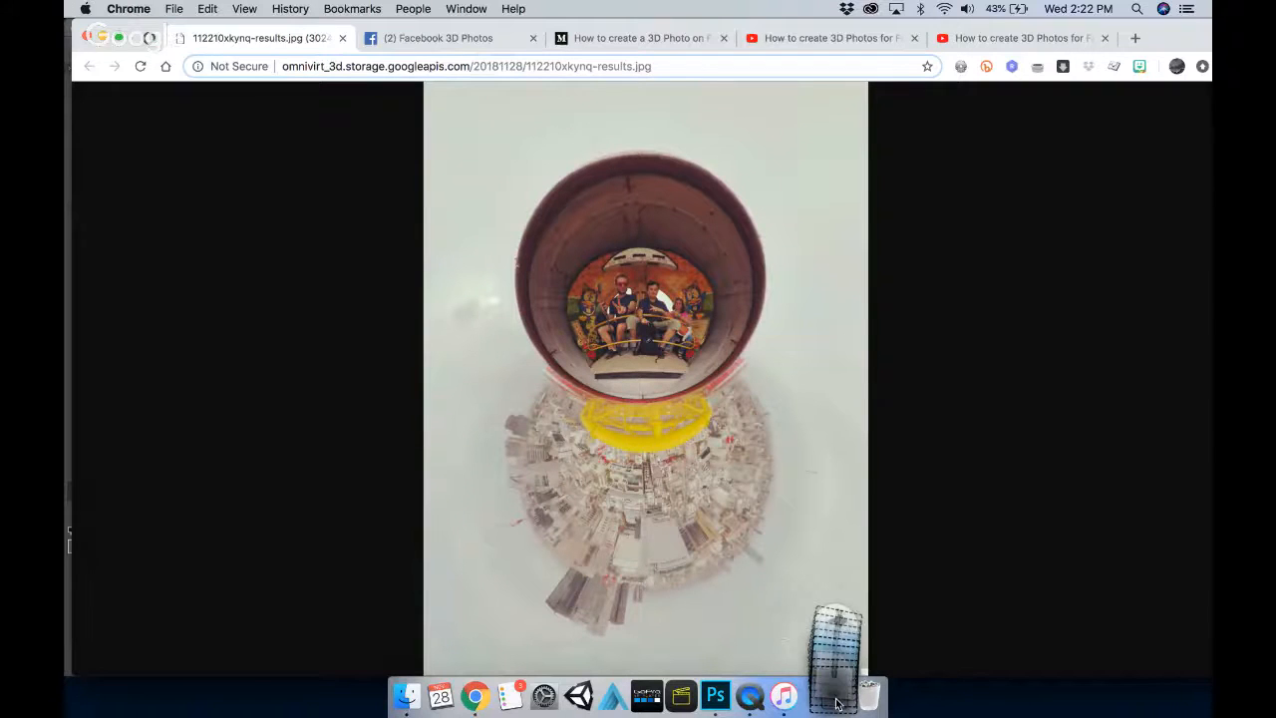
left_click(539, 443)
left_click(499, 476)
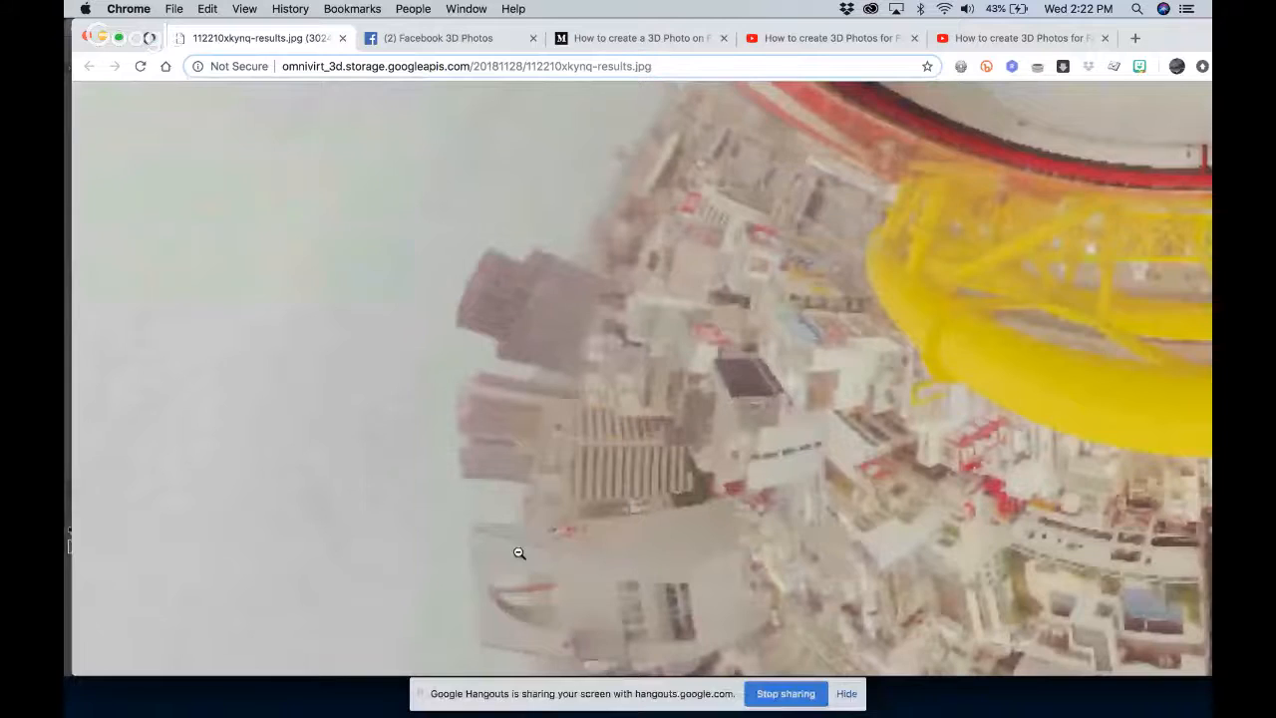
View the whole generated image again and read through the Medium article "How to create a 3D Photo on Facebook?" down to its end
left_click(518, 553)
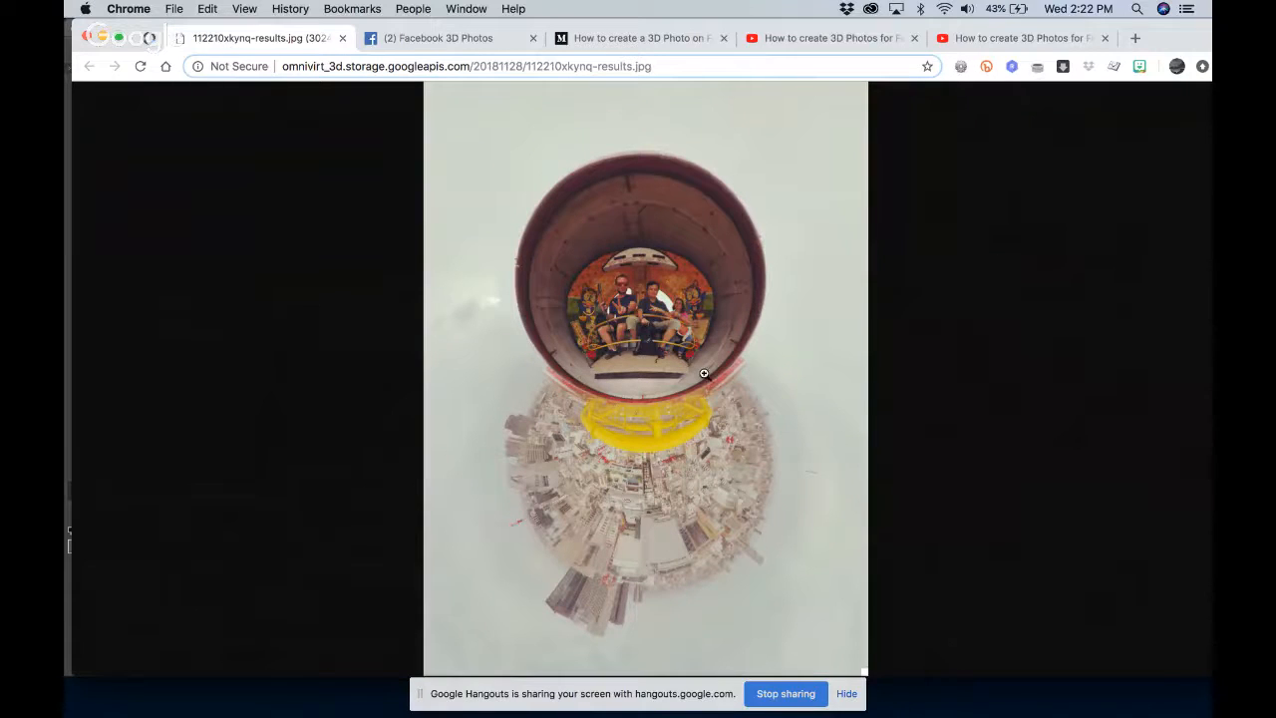
left_click(635, 44)
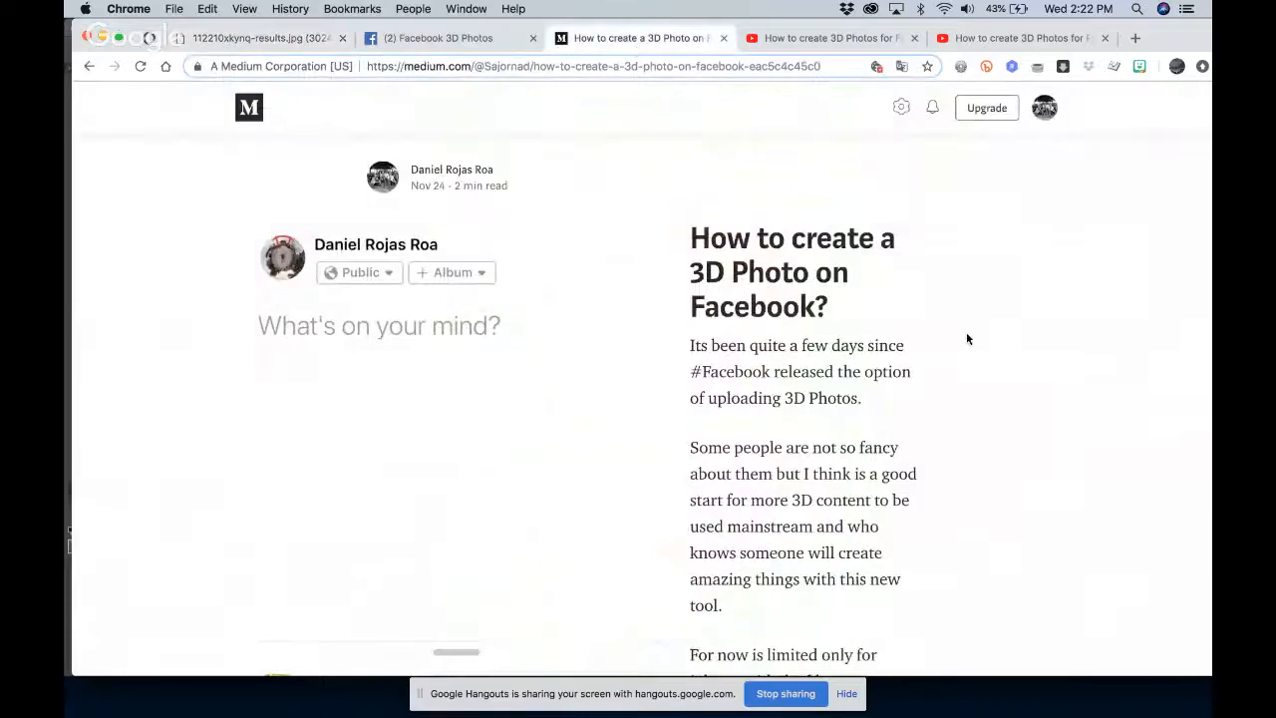
scroll(1008, 471, "down", 2)
scroll(1009, 470, "down", 10)
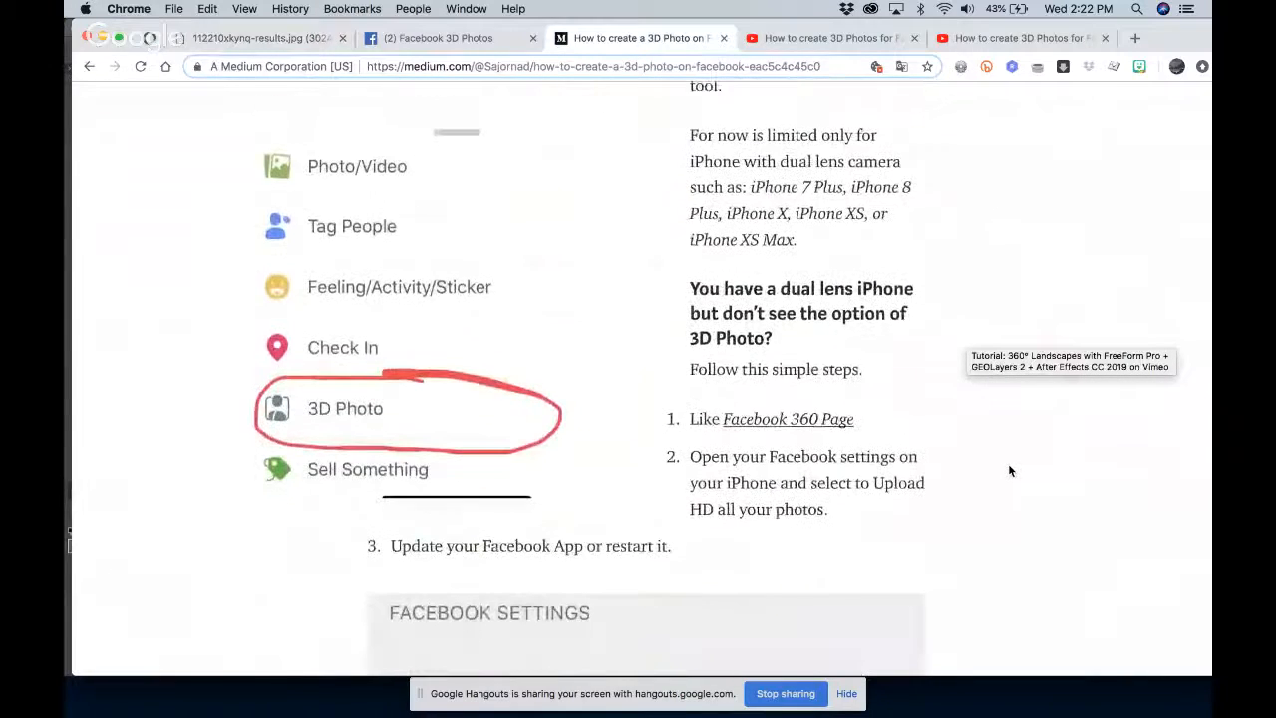
scroll(1008, 471, "down", 12)
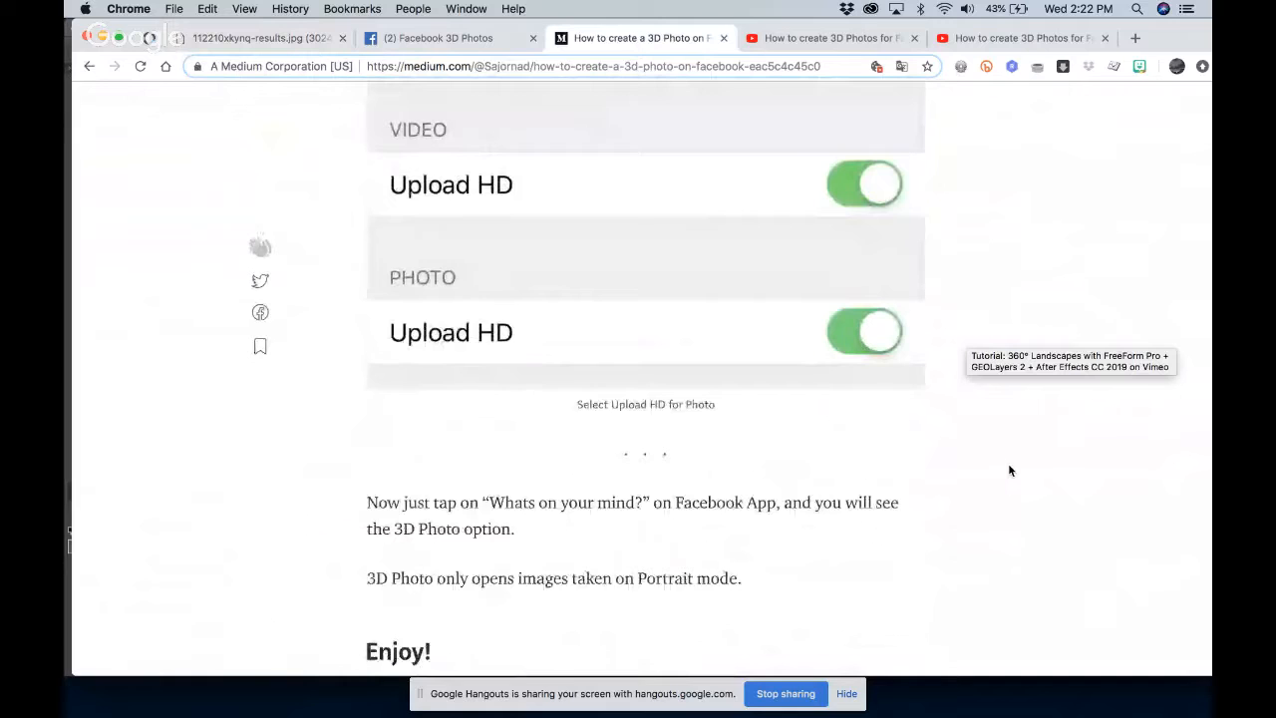
scroll(1009, 470, "down", 6)
scroll(1009, 470, "up", 5)
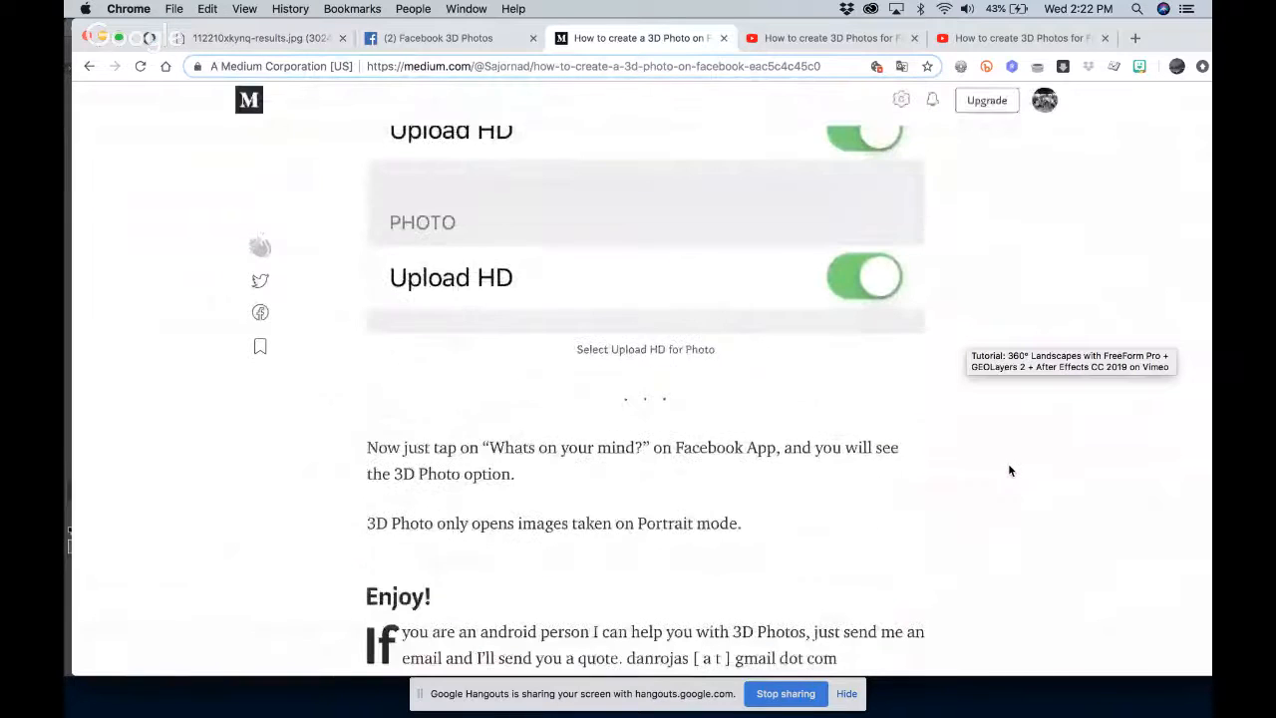
scroll(1008, 471, "up", 20)
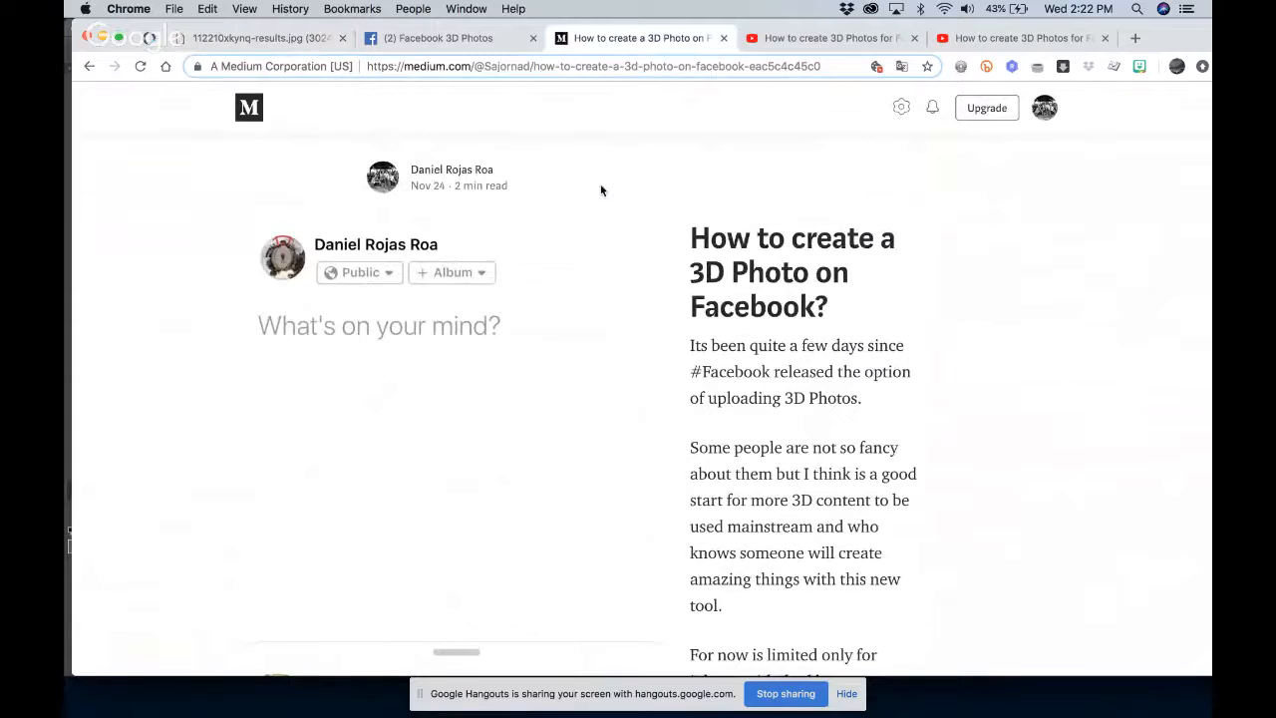
Check the Google Hangouts window of the "How to create 3D Photos for Facebook" broadcast and stop sharing the screen
key("ctrl+Up")
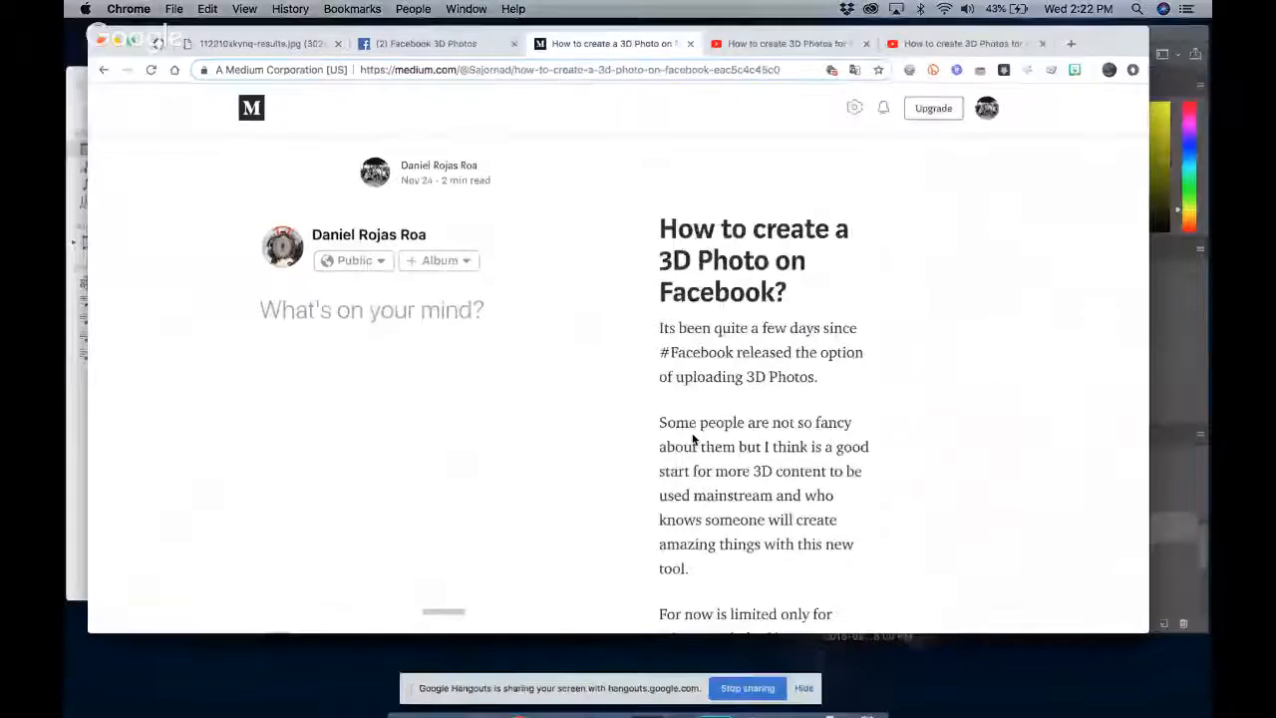
left_click(922, 508)
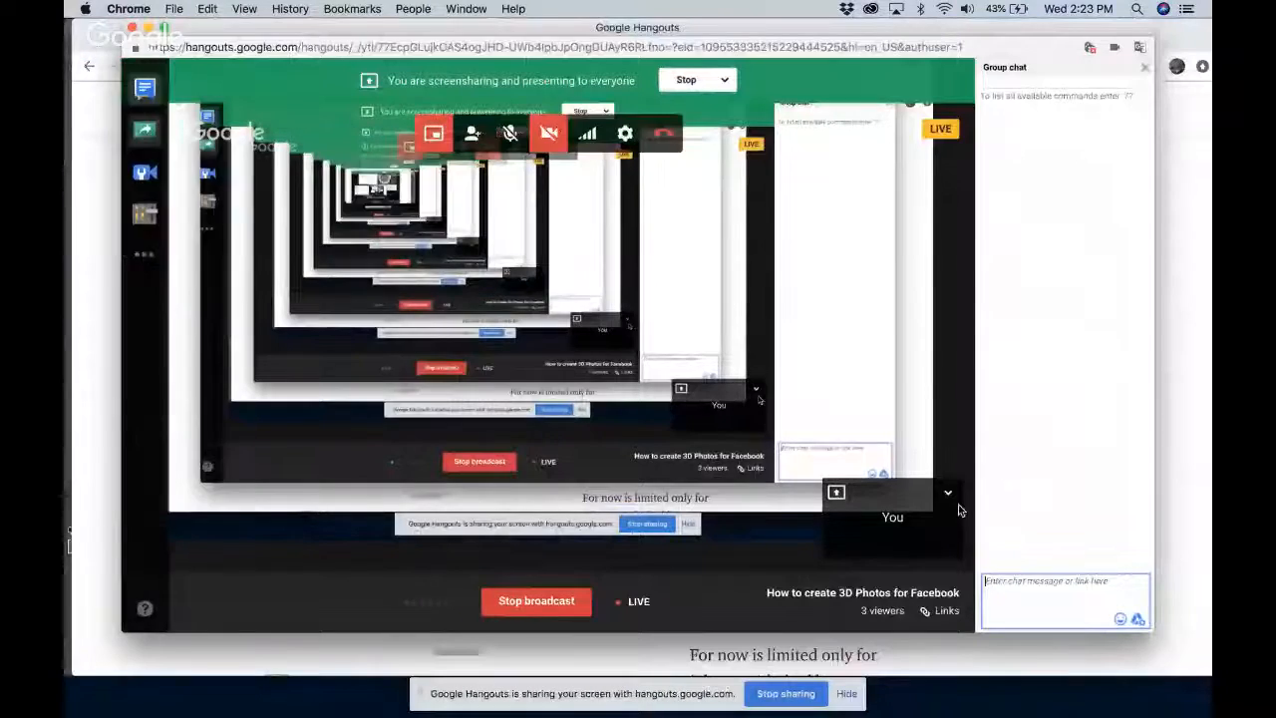
left_click(1182, 376)
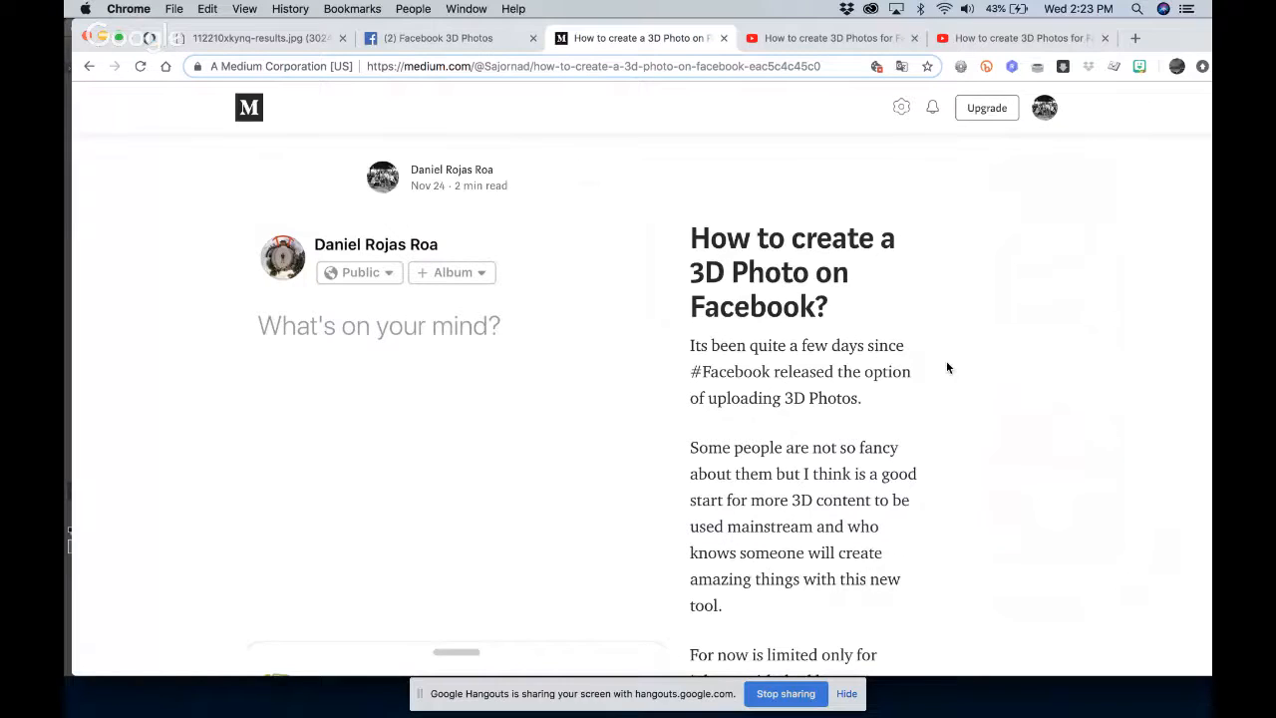
left_click(794, 694)
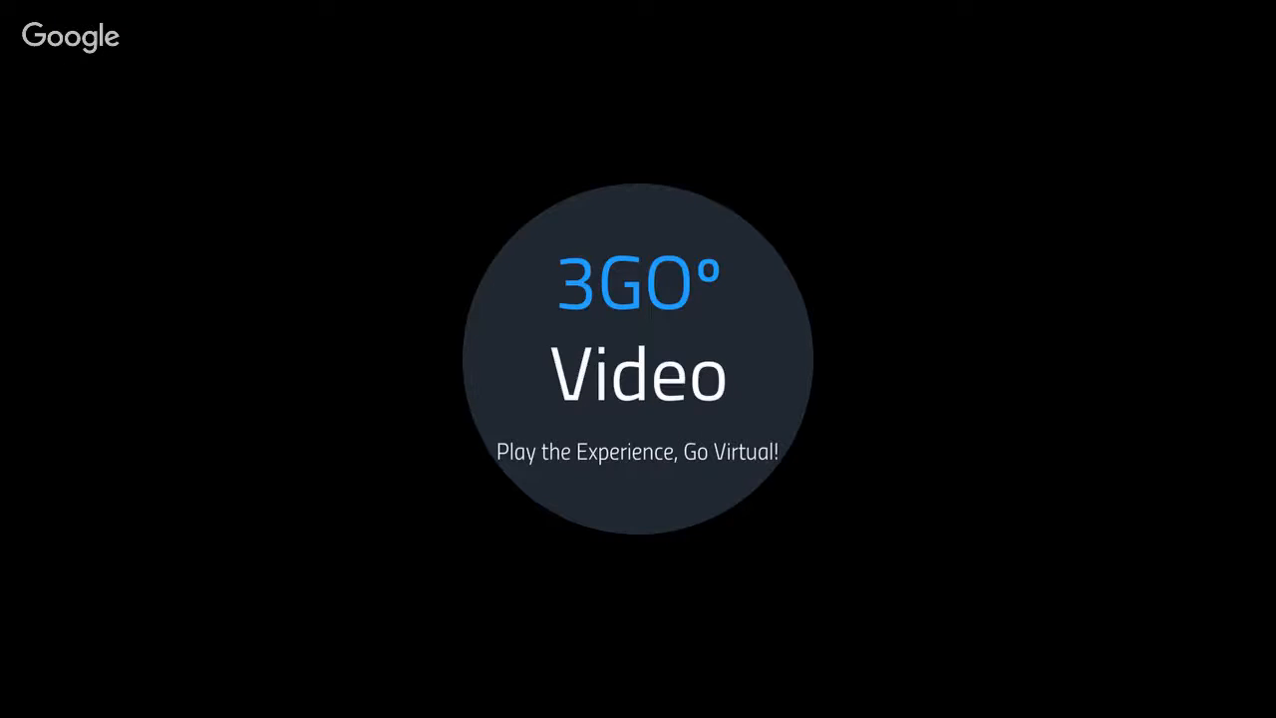